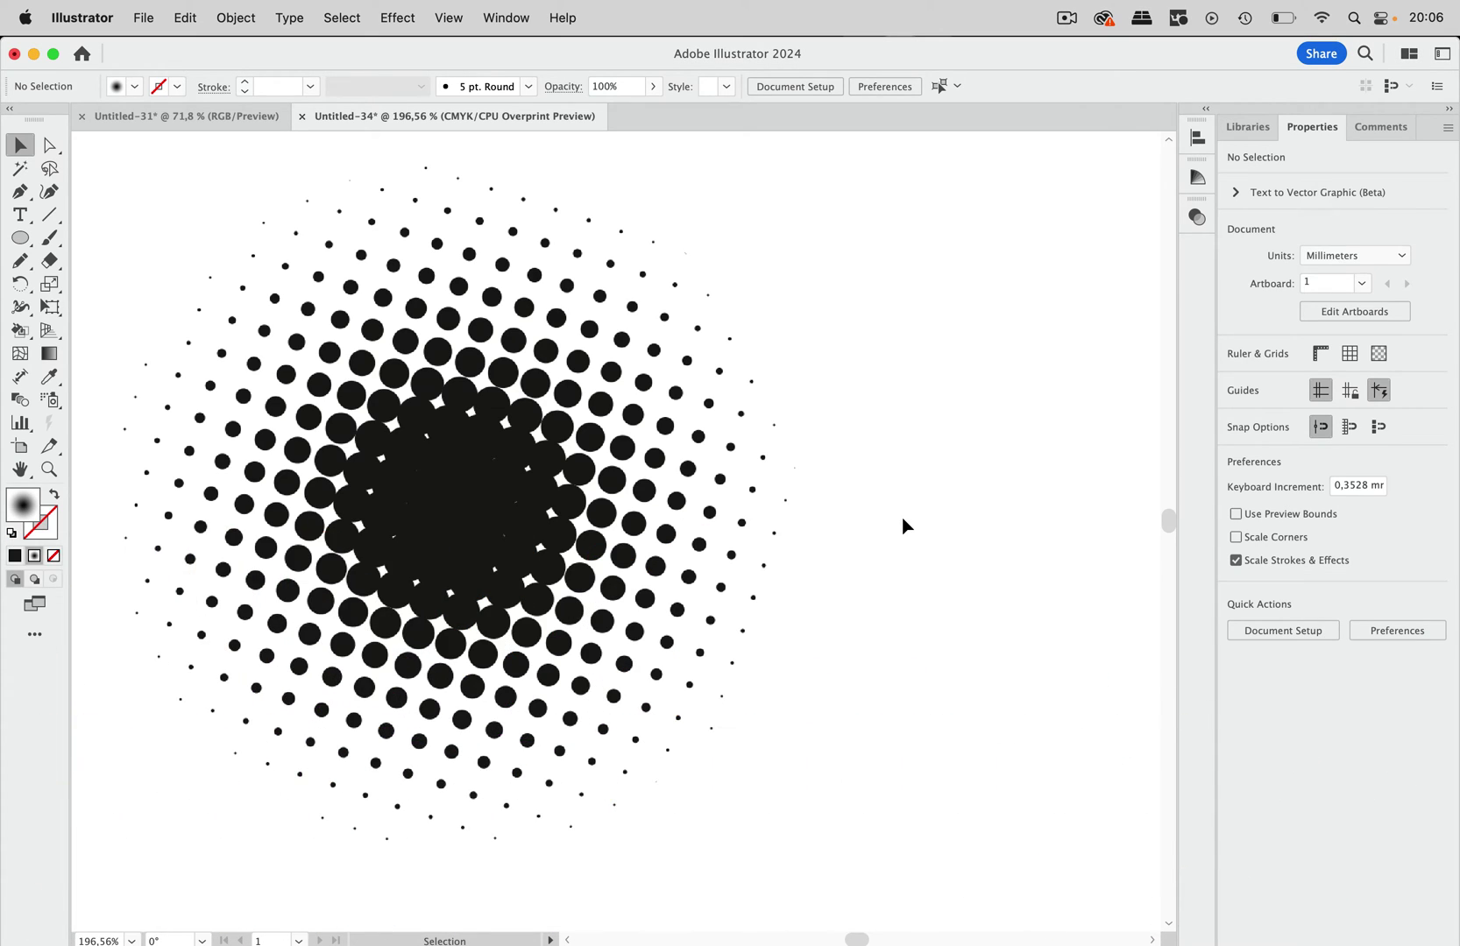
Scroll to empty artboard space beside the halftone and pick the Ellipse tool
scroll(931, 436, "right", 10)
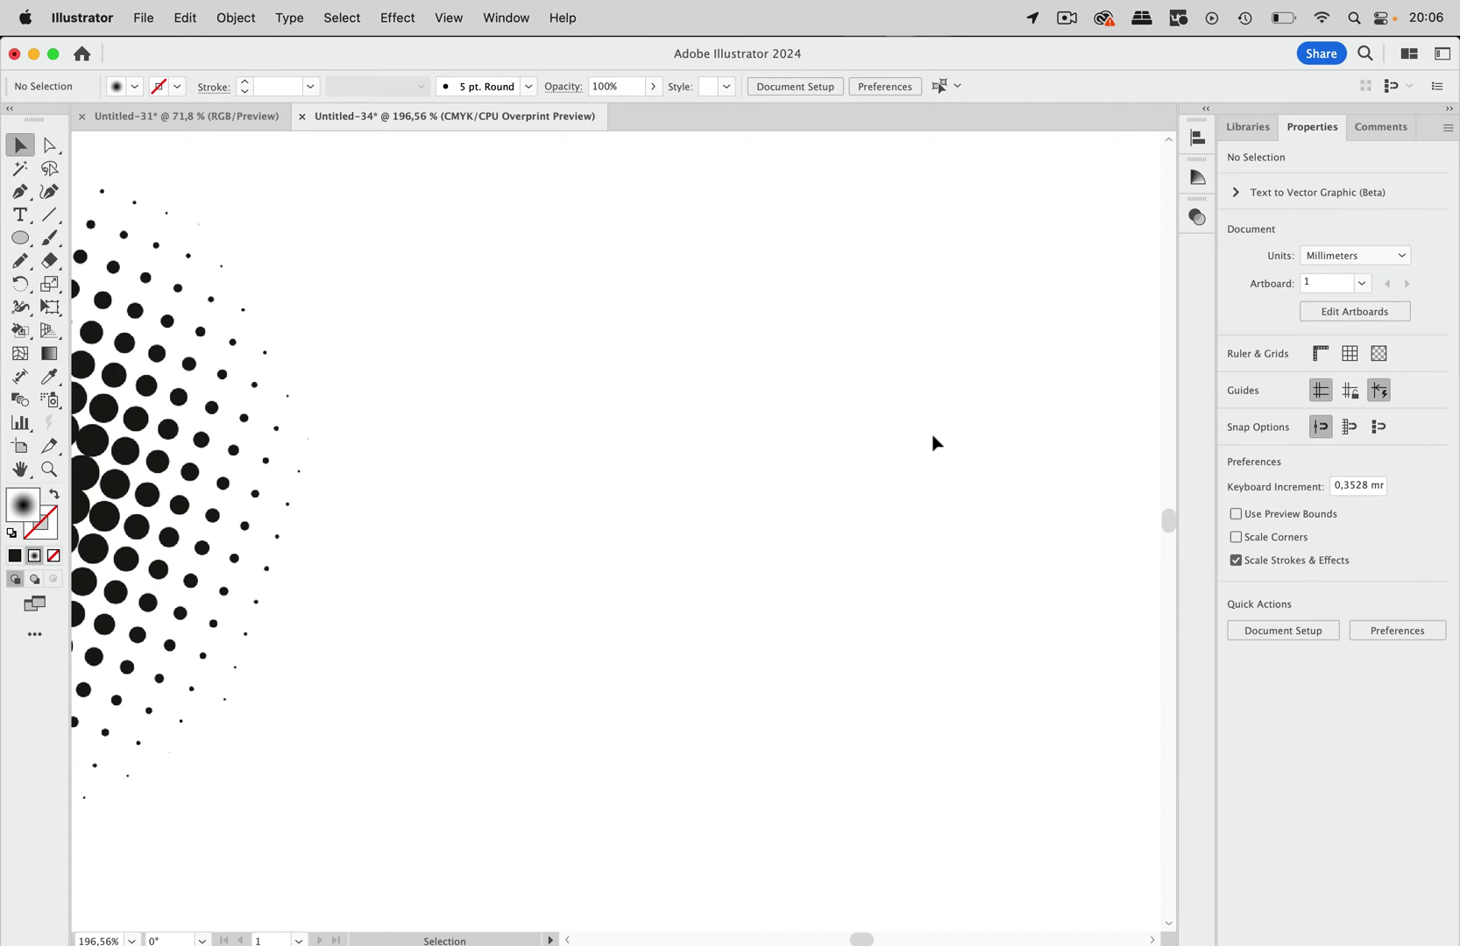
left_click(20, 238)
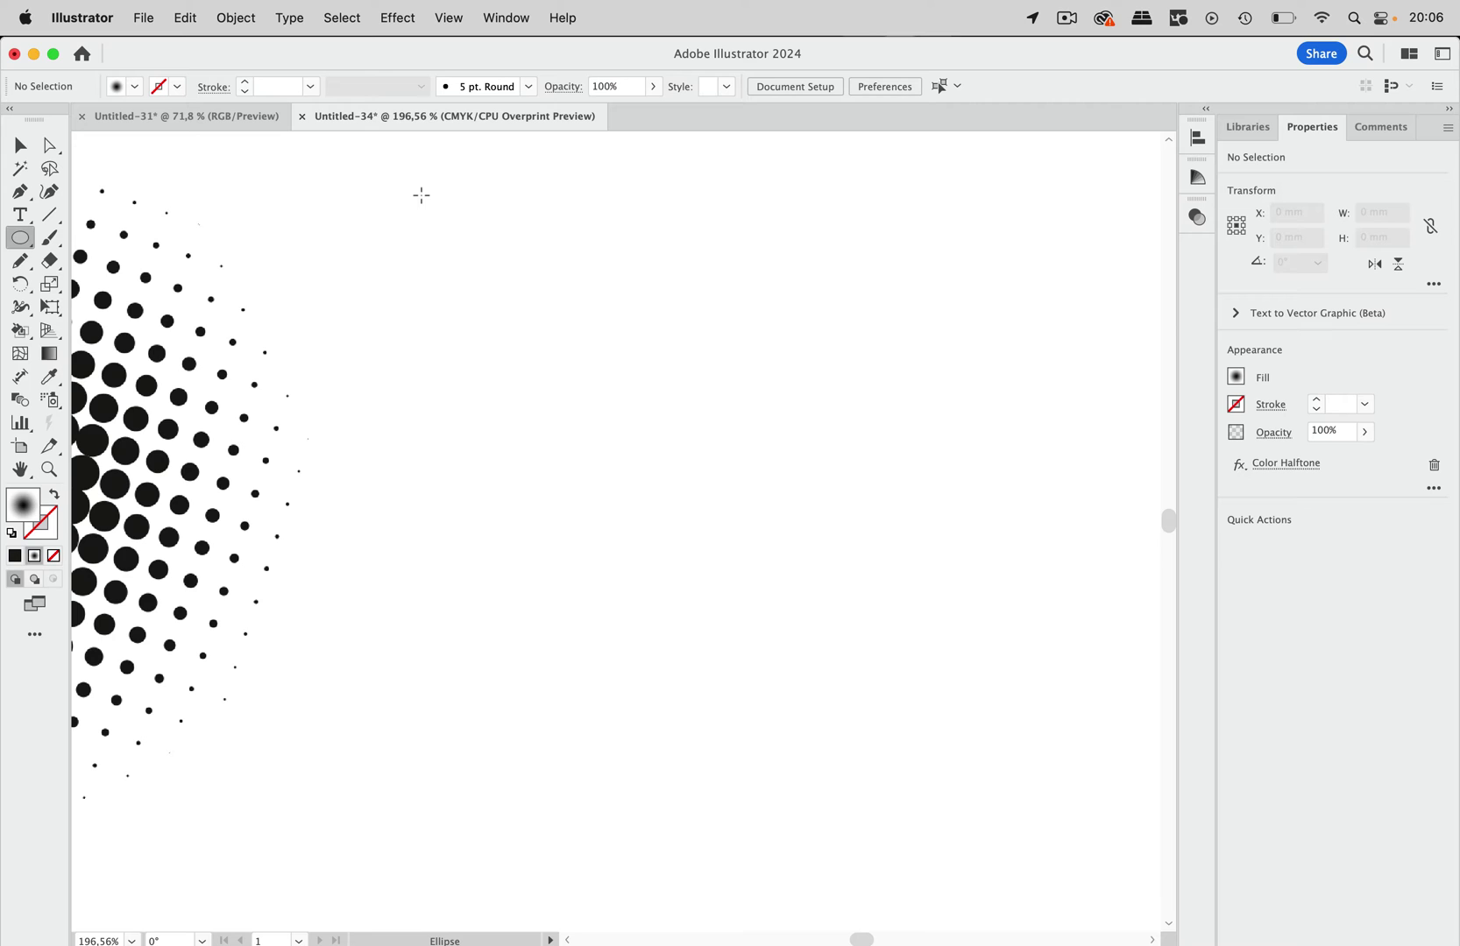
Draw a large circle beside the halftone and check the Gradient panel presets without changing them
left_click_drag(421, 195, 1031, 692)
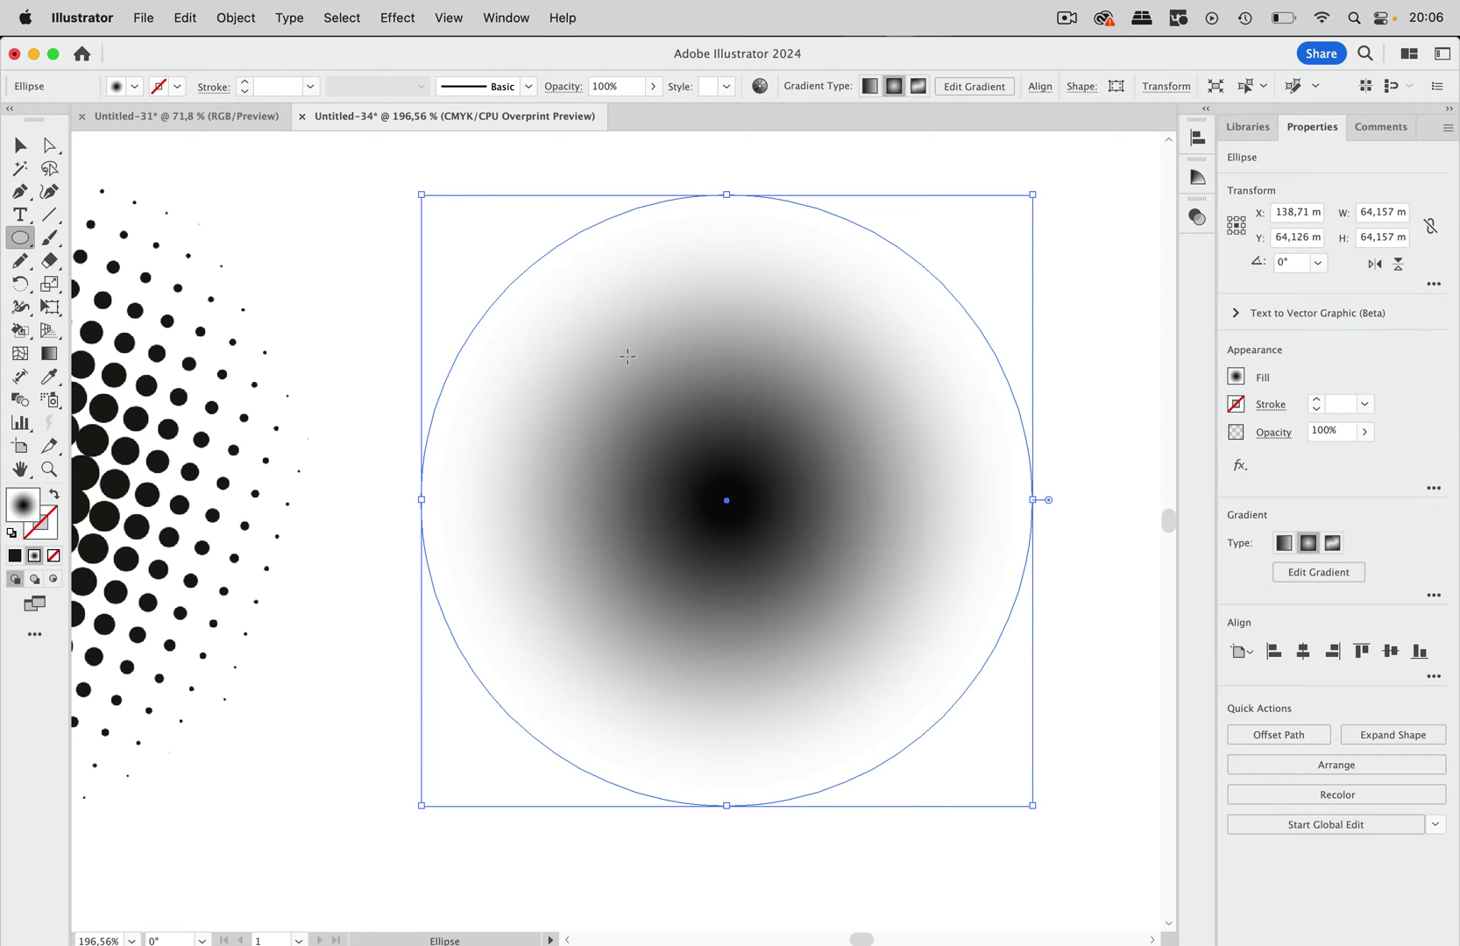
left_click(518, 17)
left_click(521, 605)
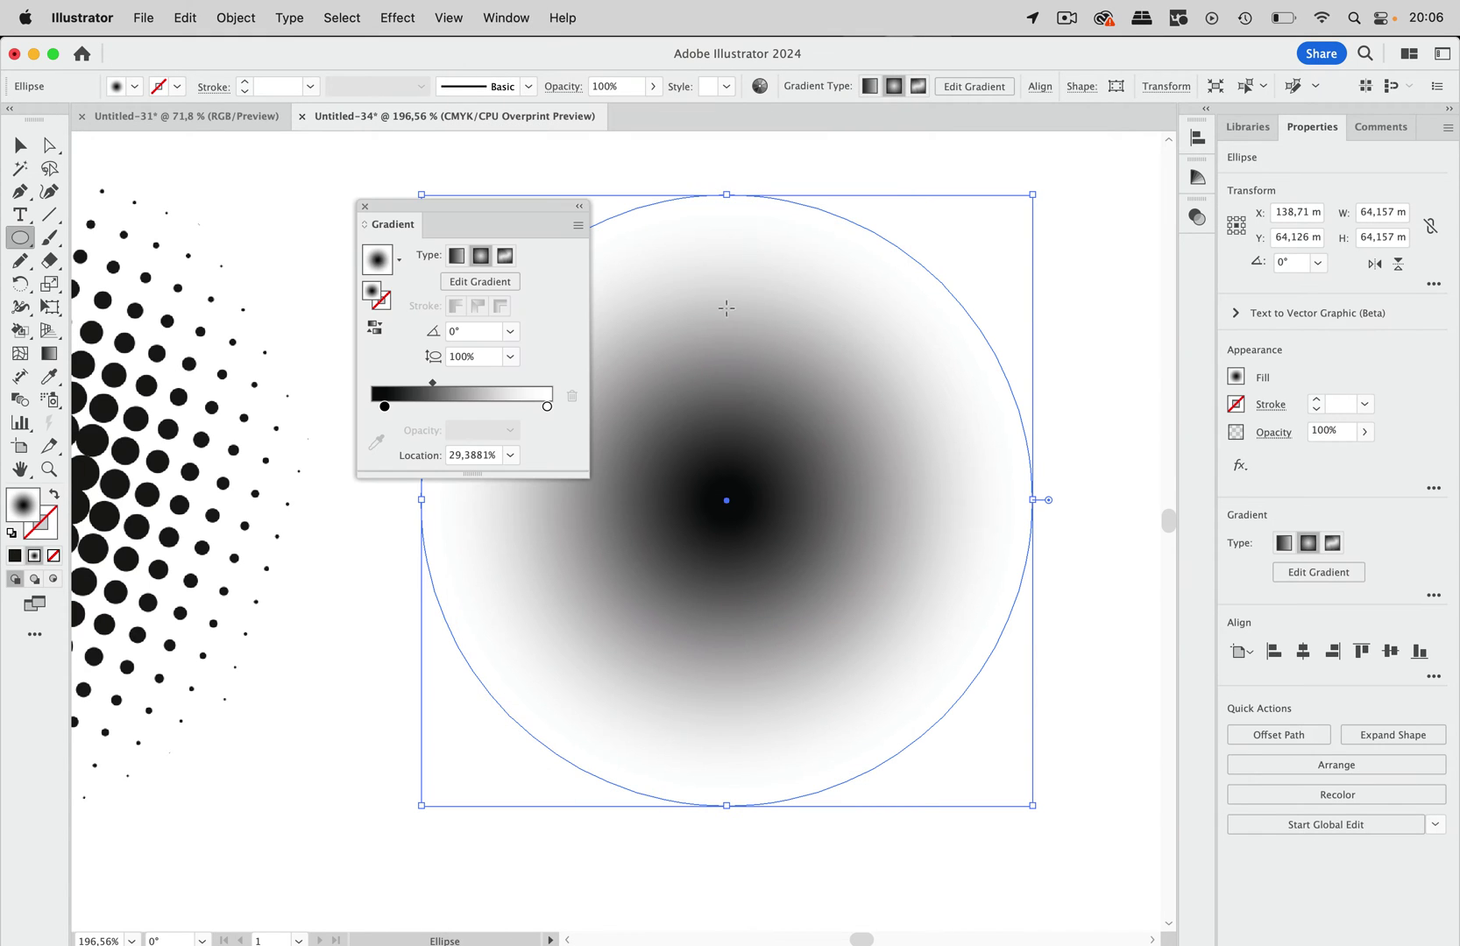
left_click(399, 259)
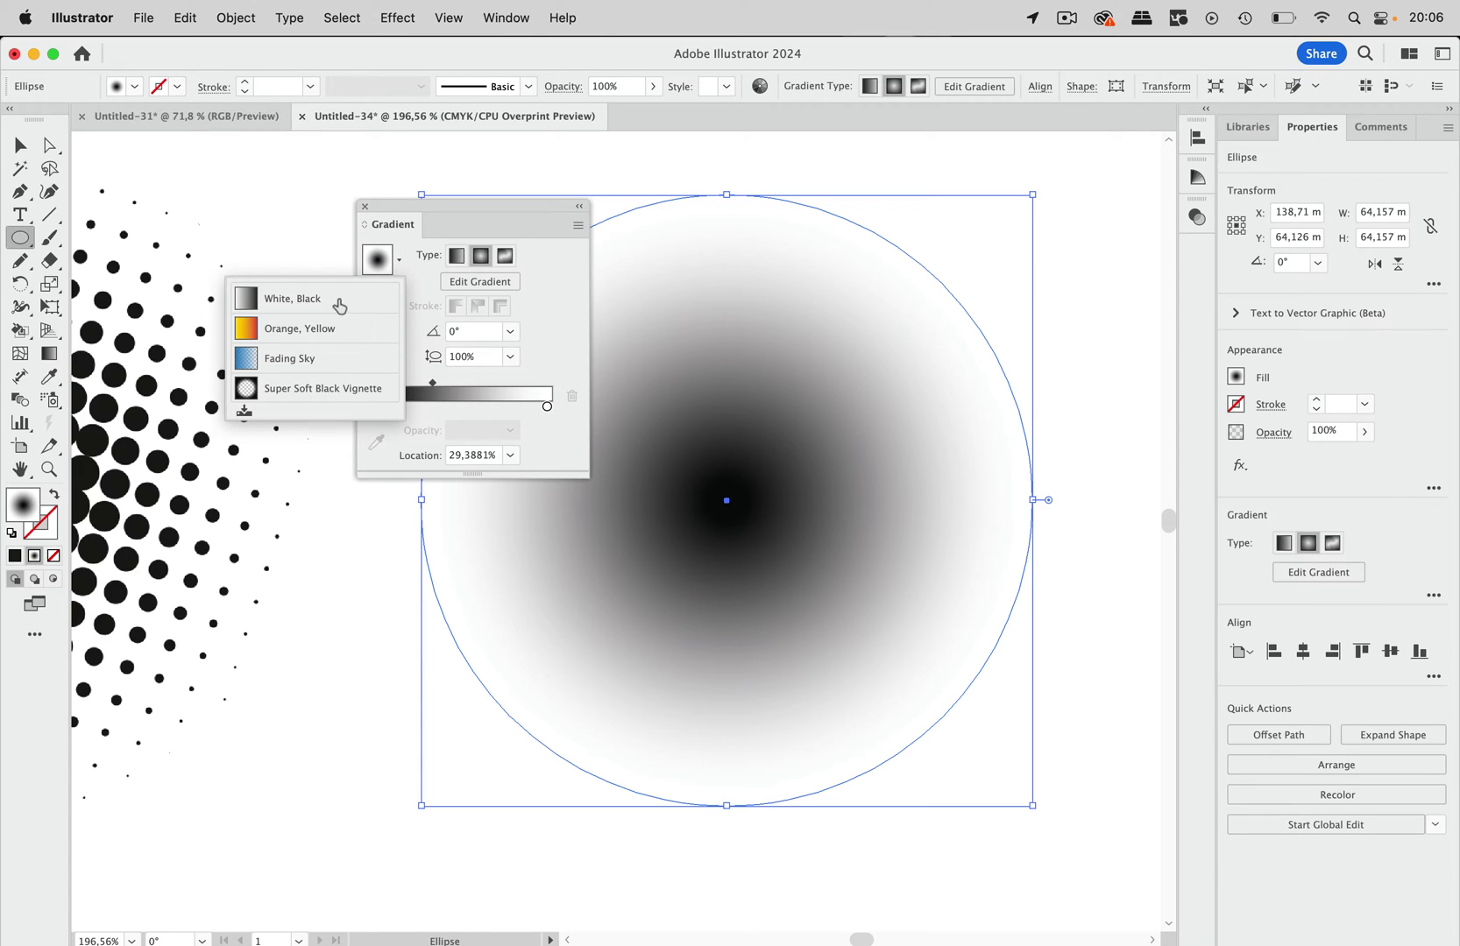
left_click(582, 231)
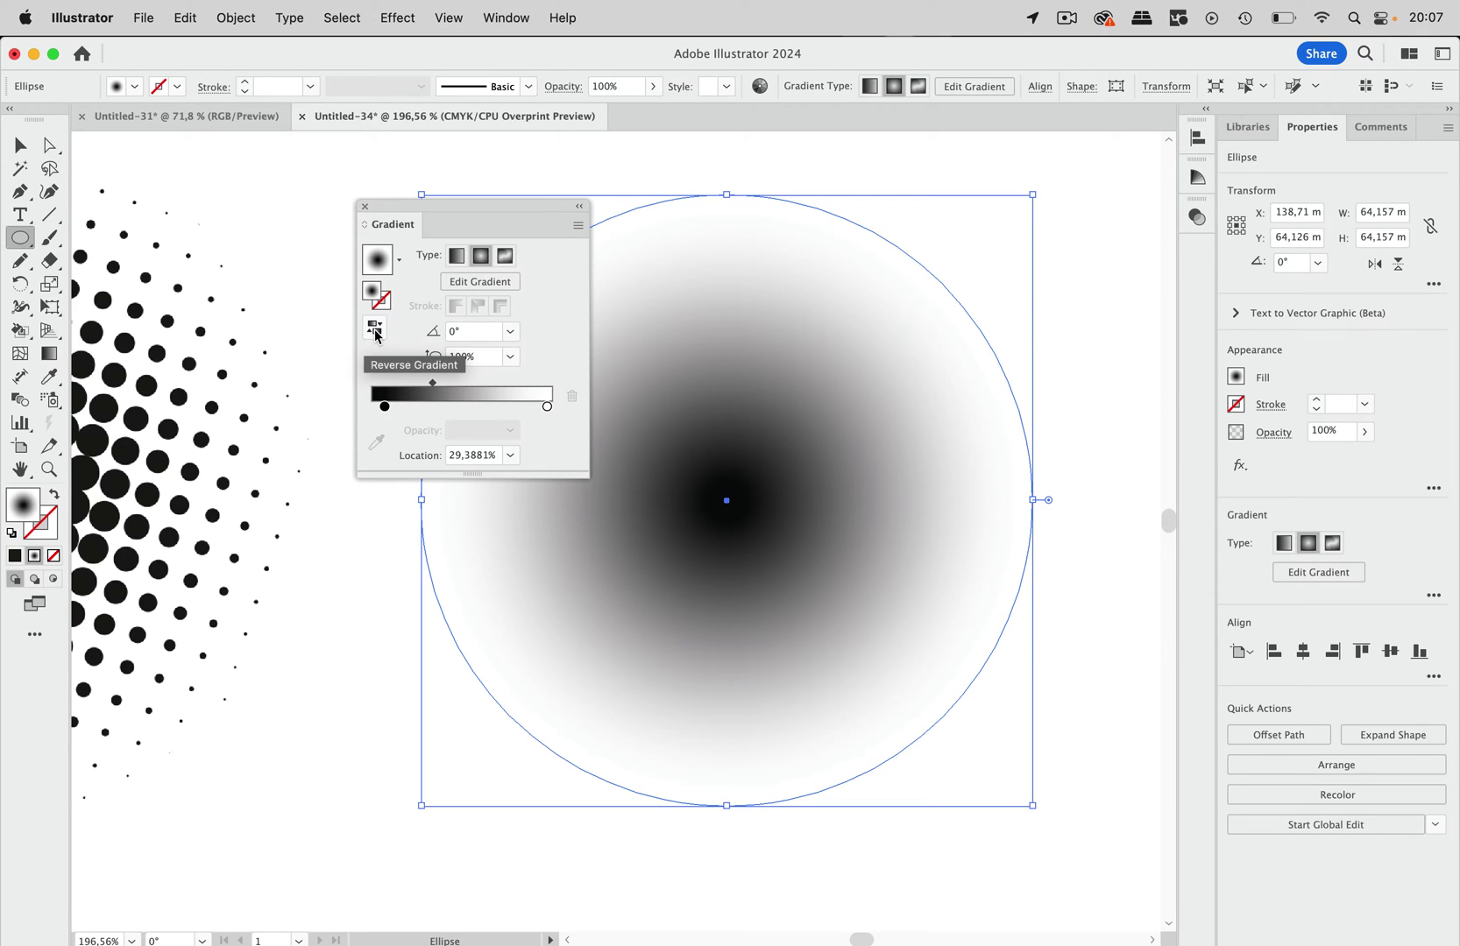
left_click(364, 206)
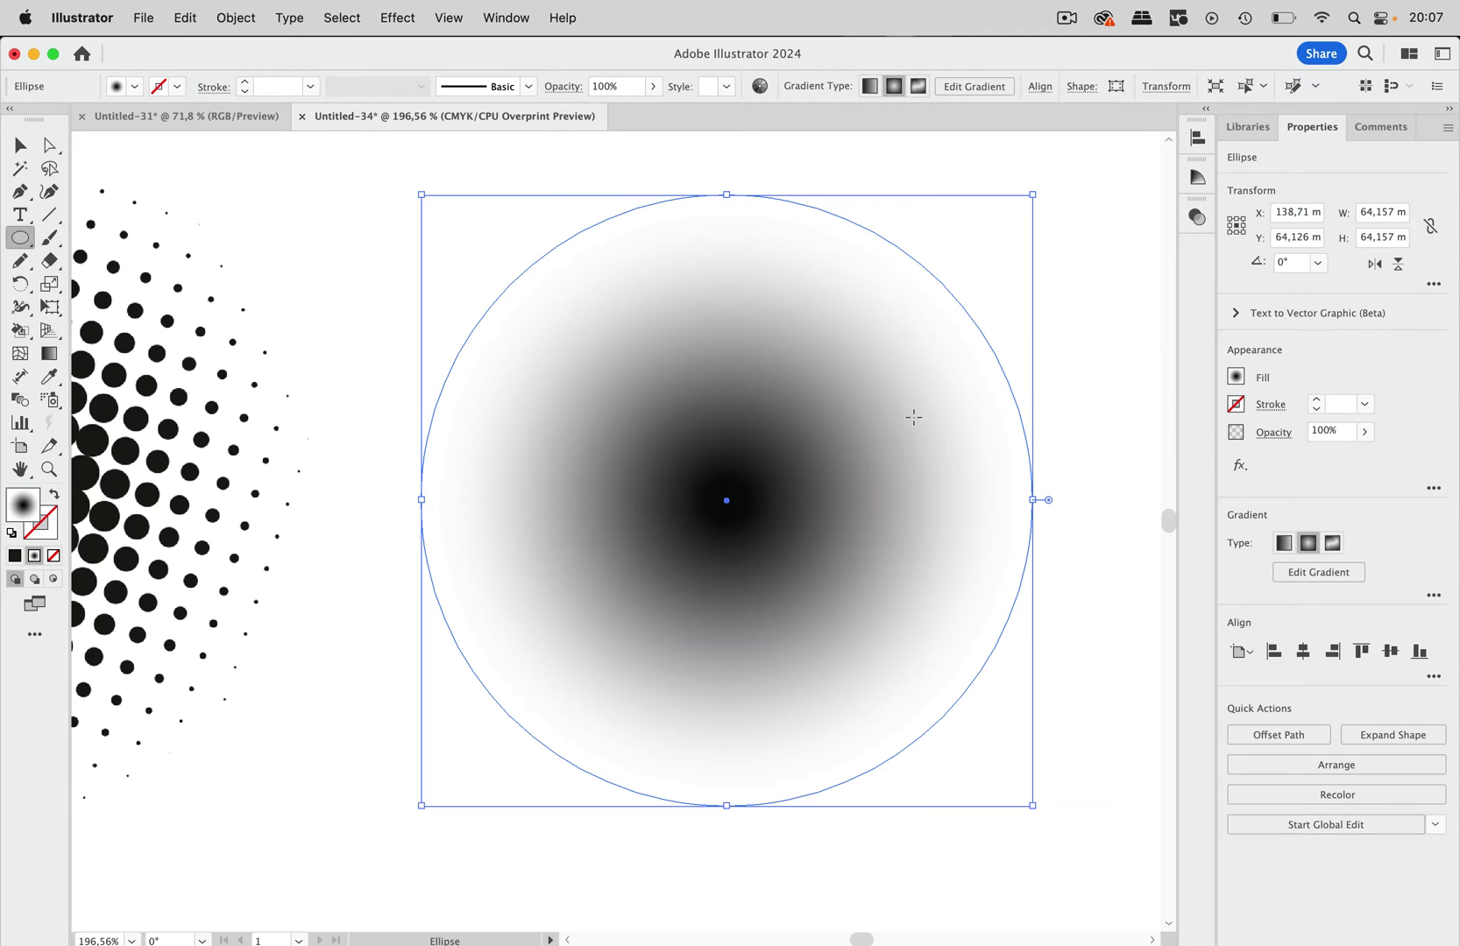
Apply Pixelate > Color Halftone to the circle with default settings (30 px max radius)
left_click(20, 145)
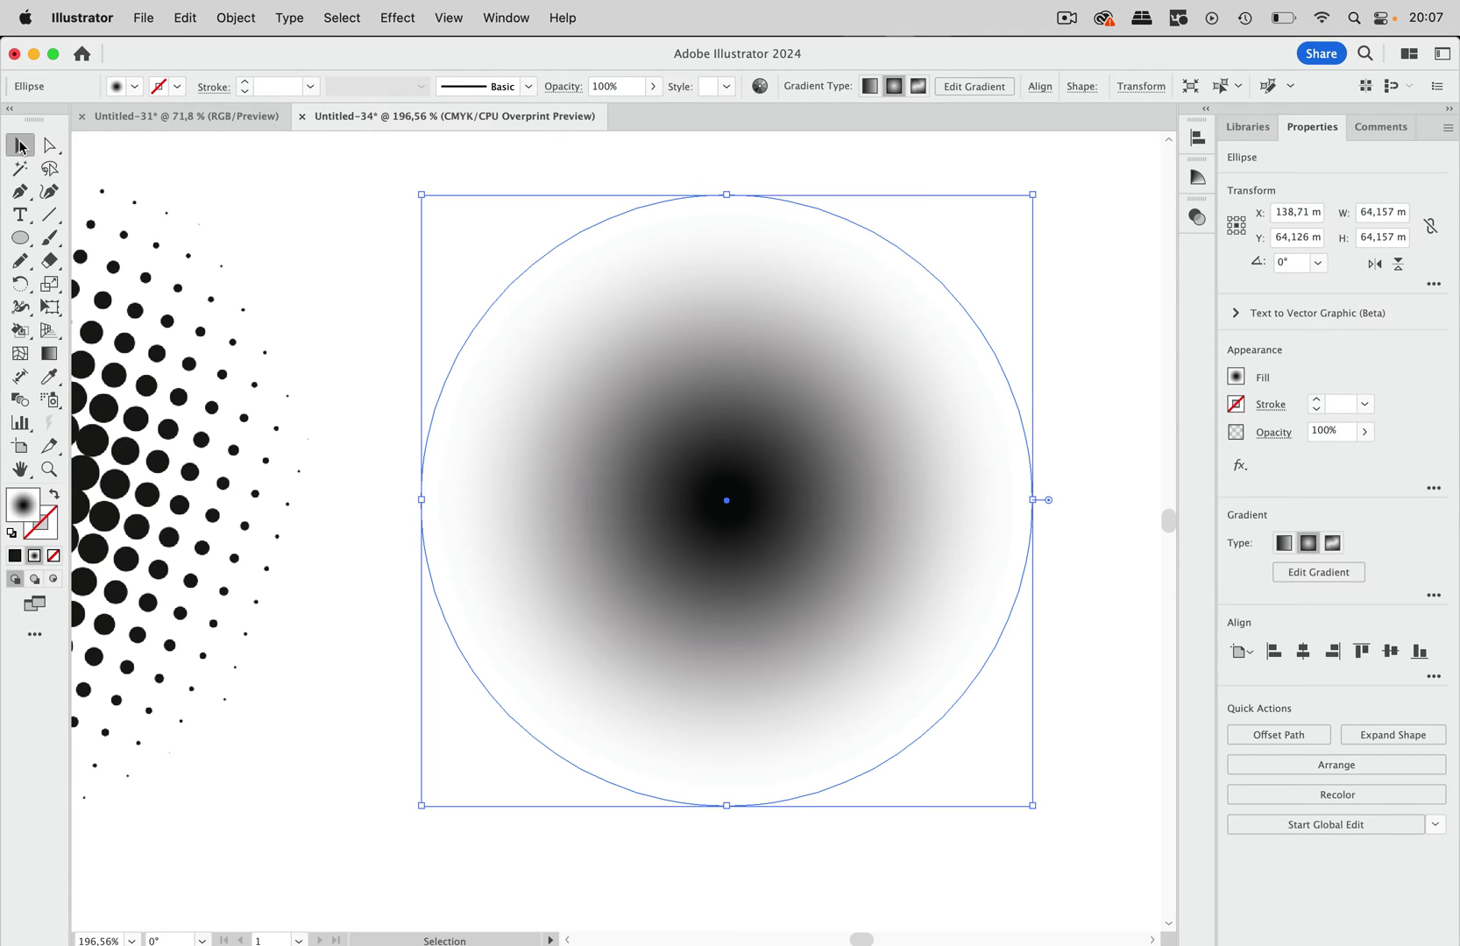
left_click(406, 18)
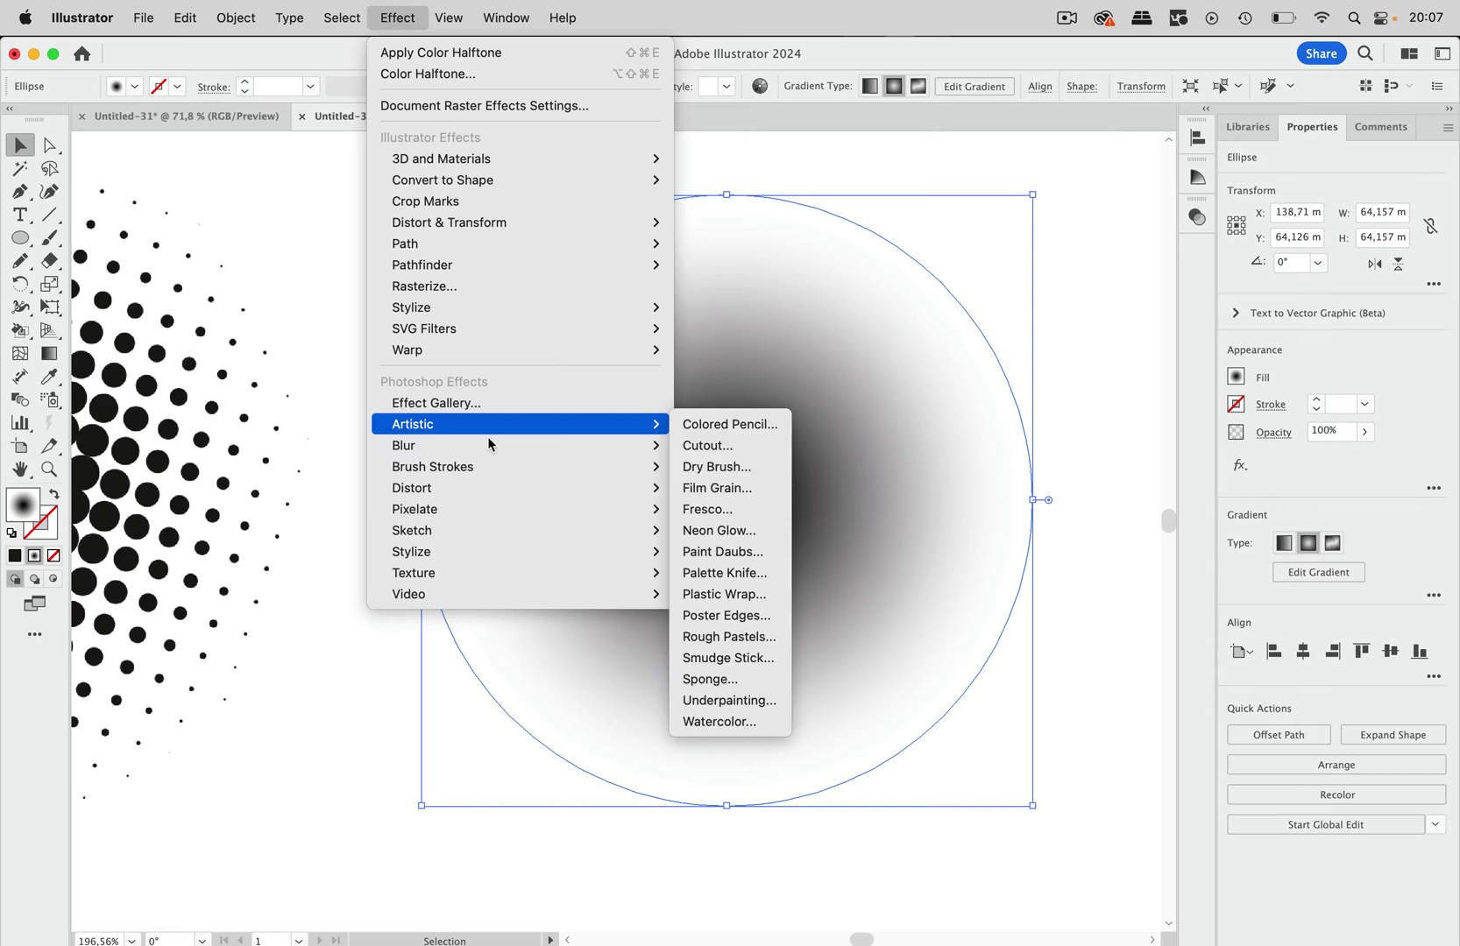
mouse_move(463, 508)
left_click(712, 509)
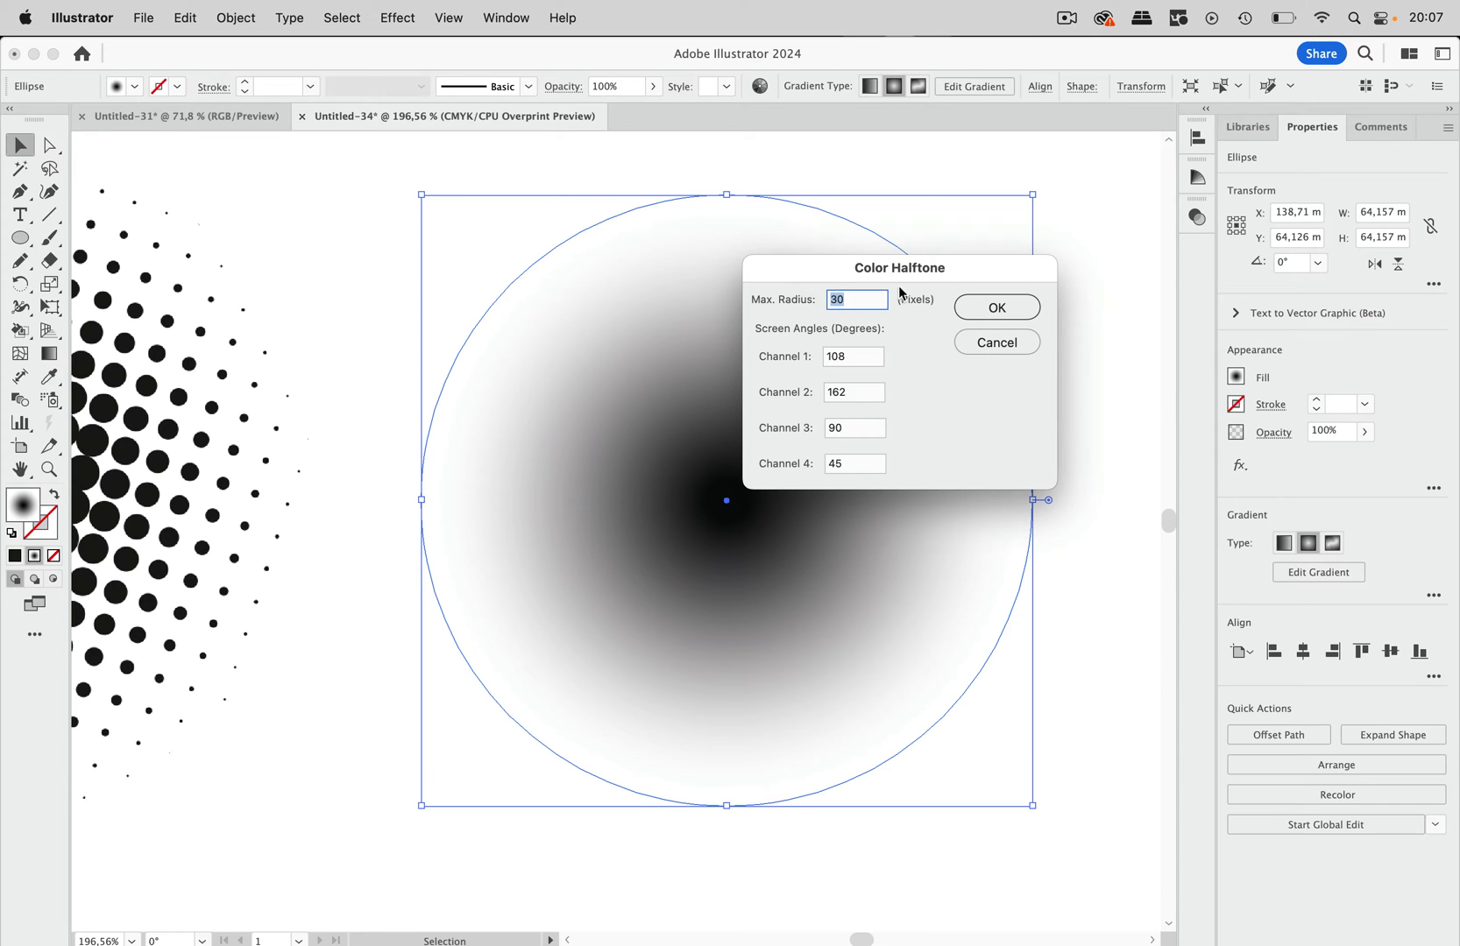
left_click(994, 307)
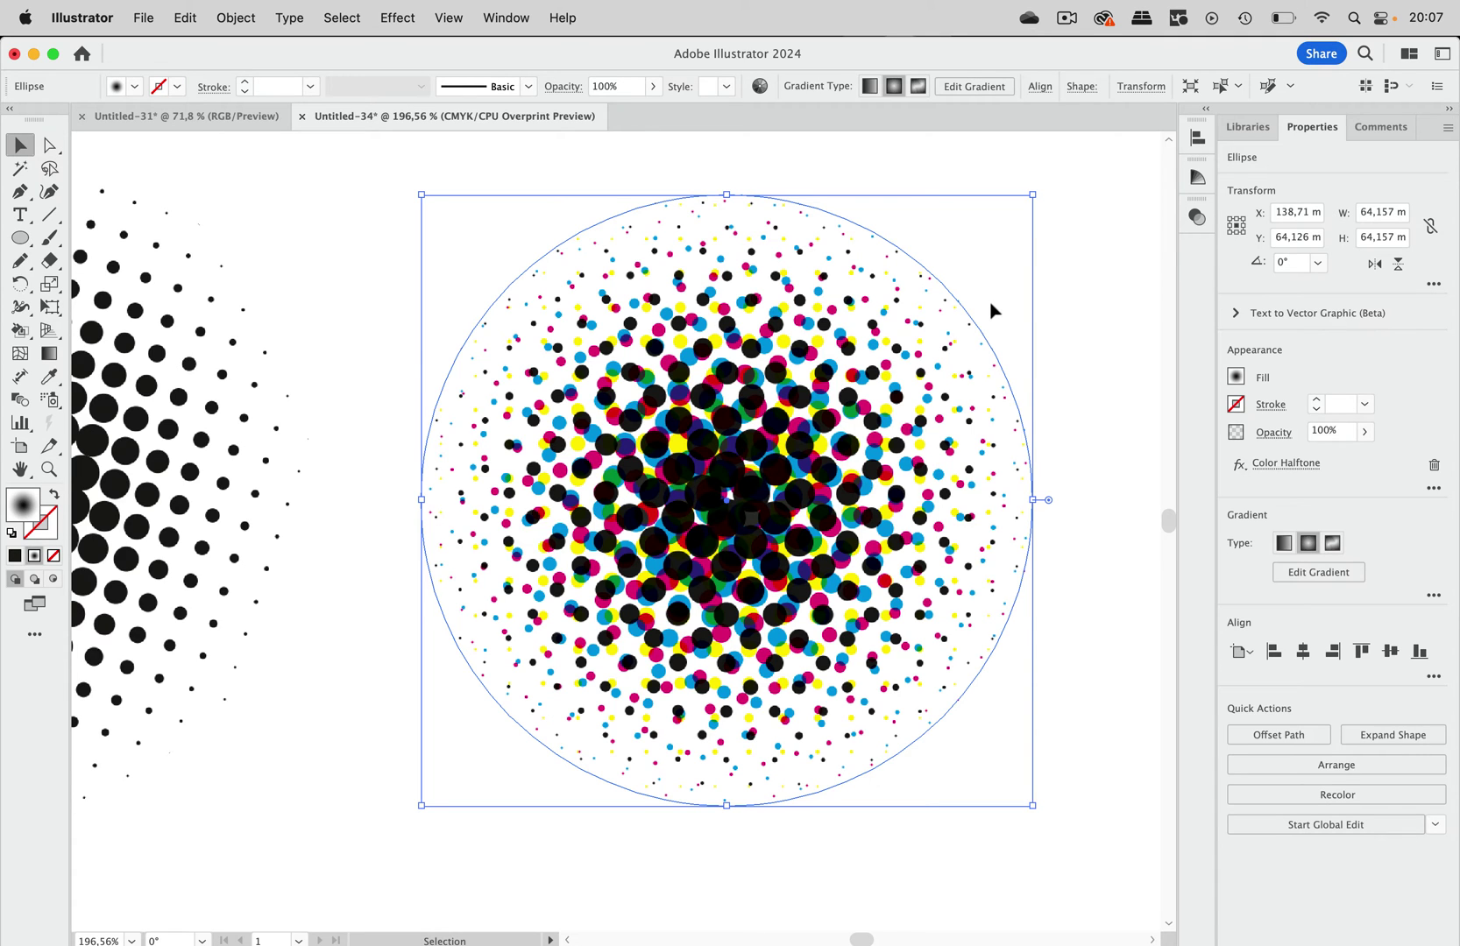
Option-drag a copy of the halftone circle to the right of the original
scroll(993, 310, "right", 5)
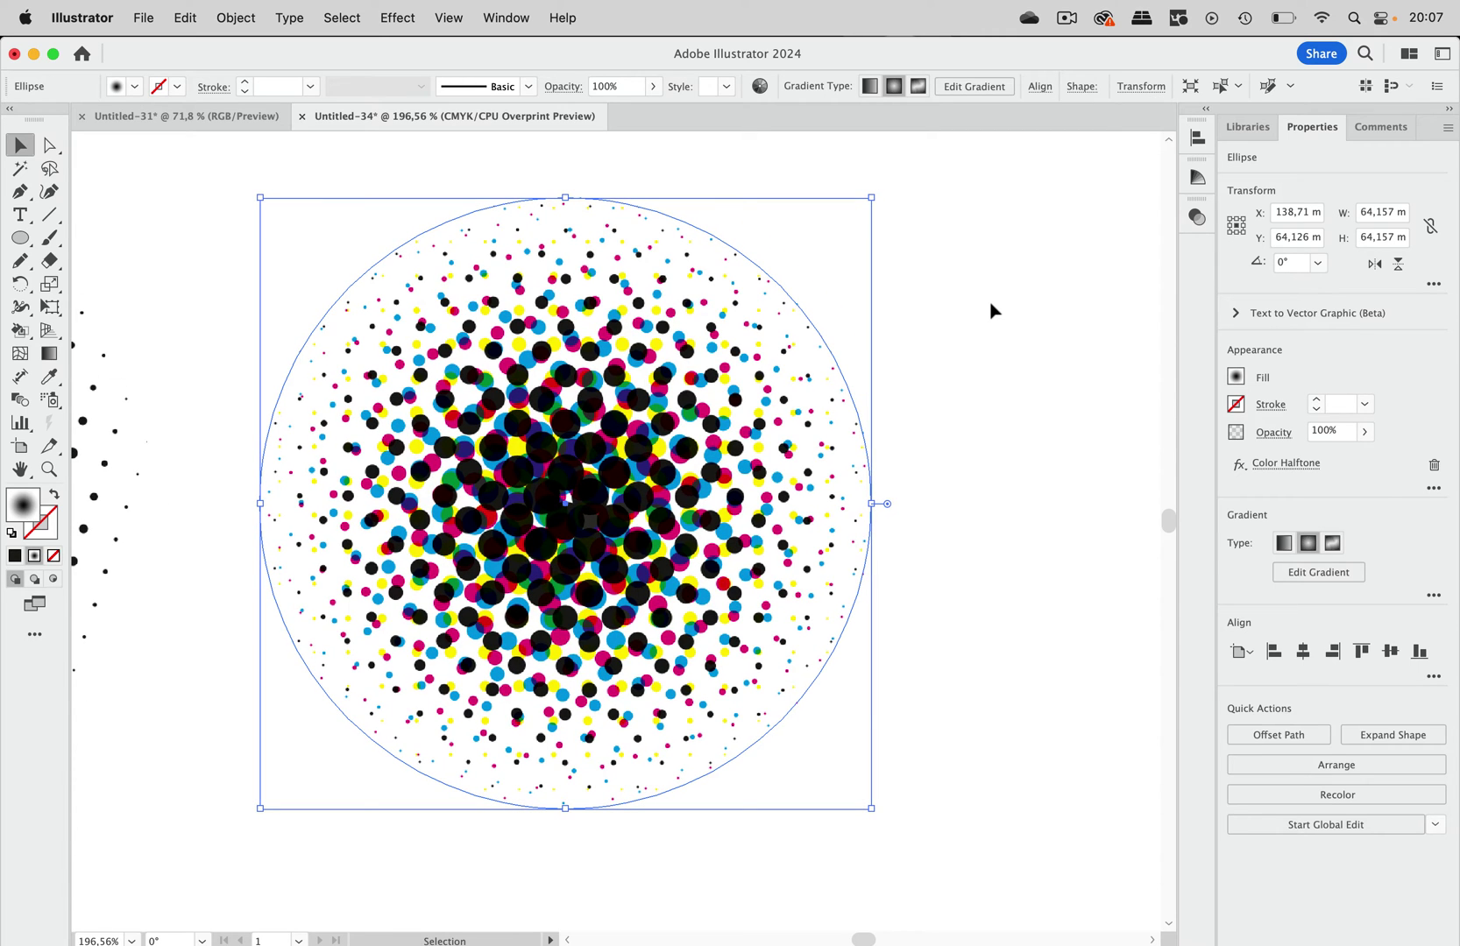
scroll(992, 310, "right", 5)
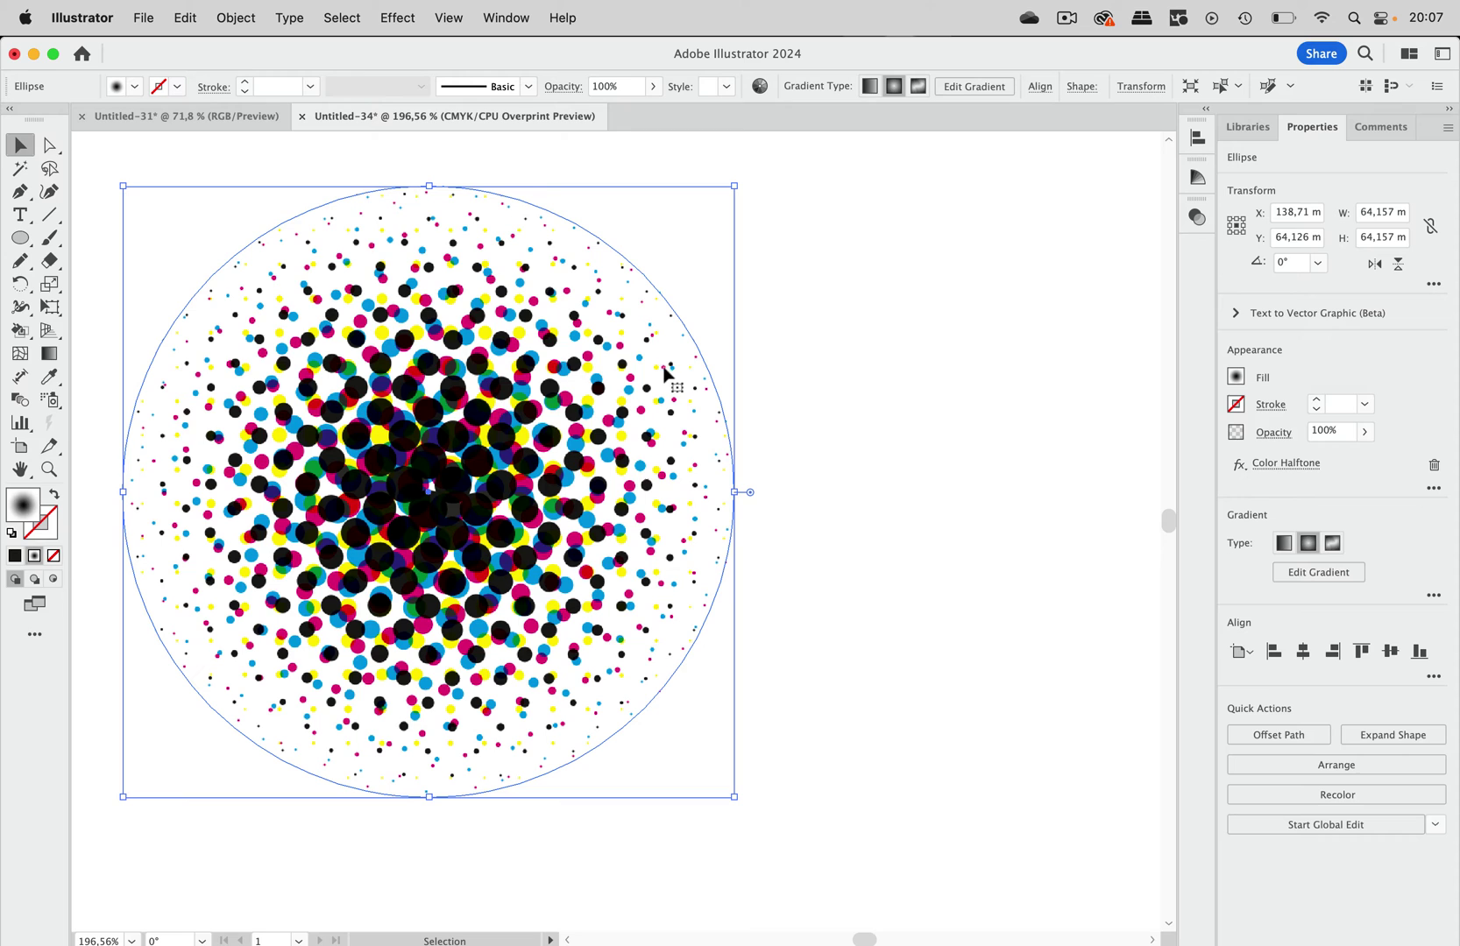
left_click_drag(335, 408, 1041, 389)
left_click(533, 462)
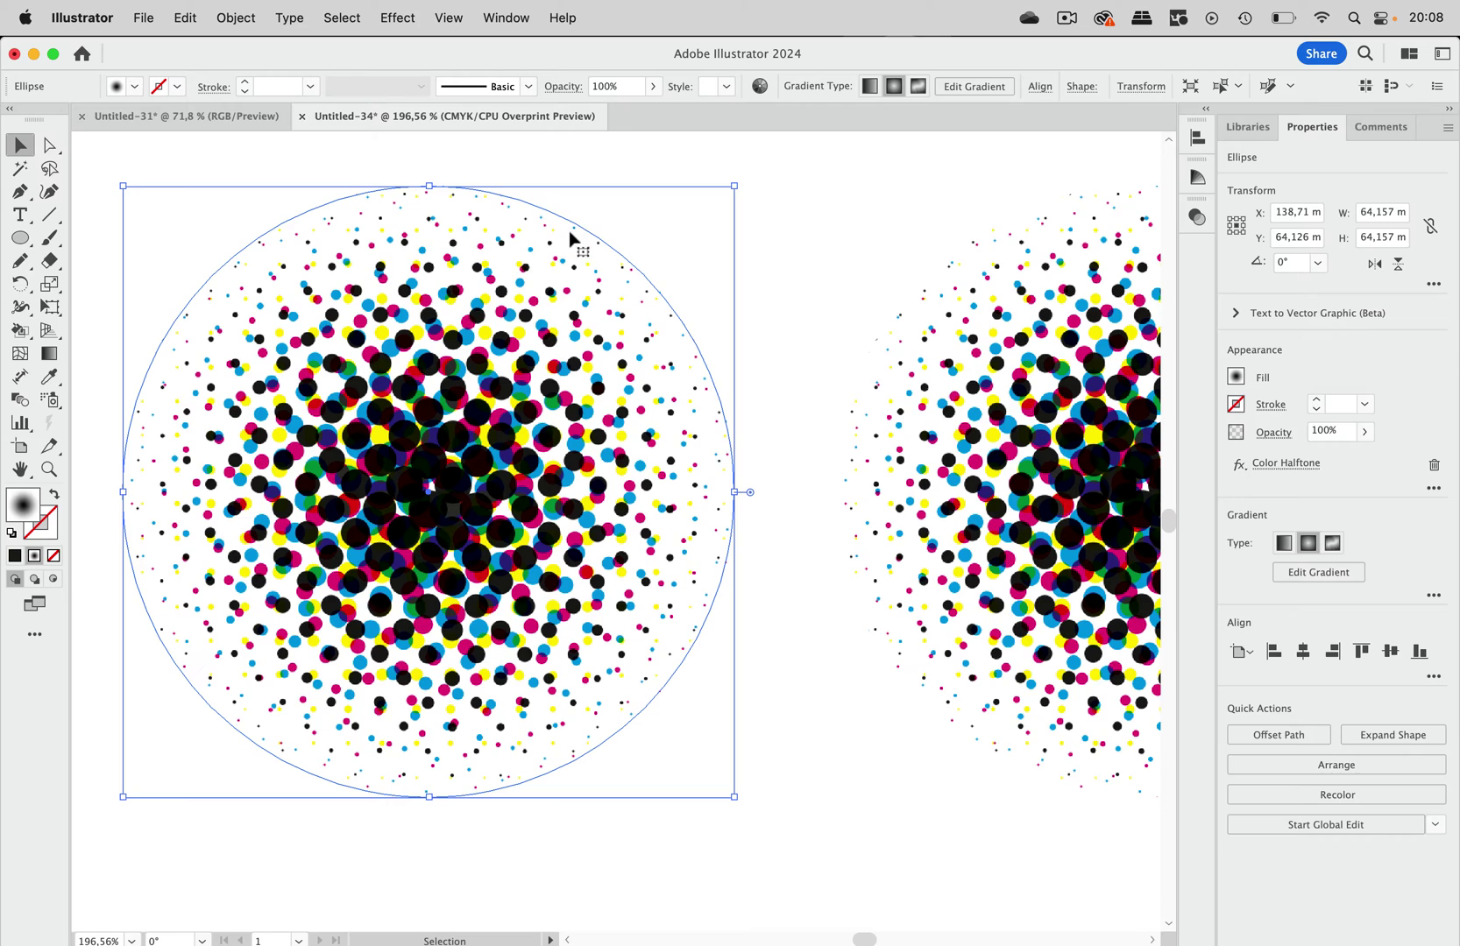
Through the Appearance panel, set all four Color Halftone channel angles to 45, then deselect
left_click(520, 22)
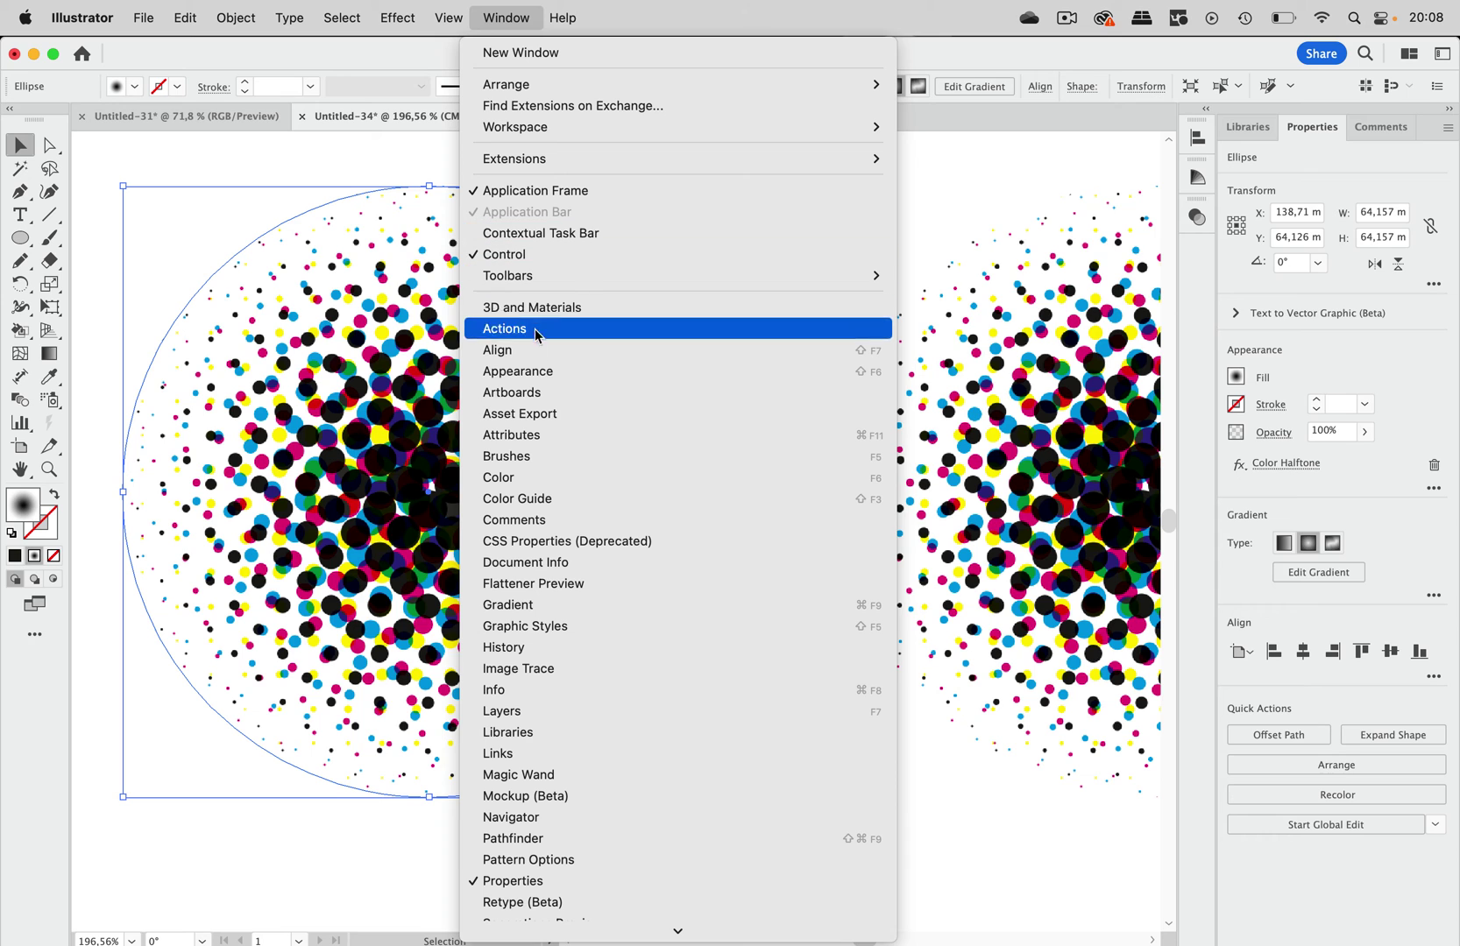
left_click(537, 371)
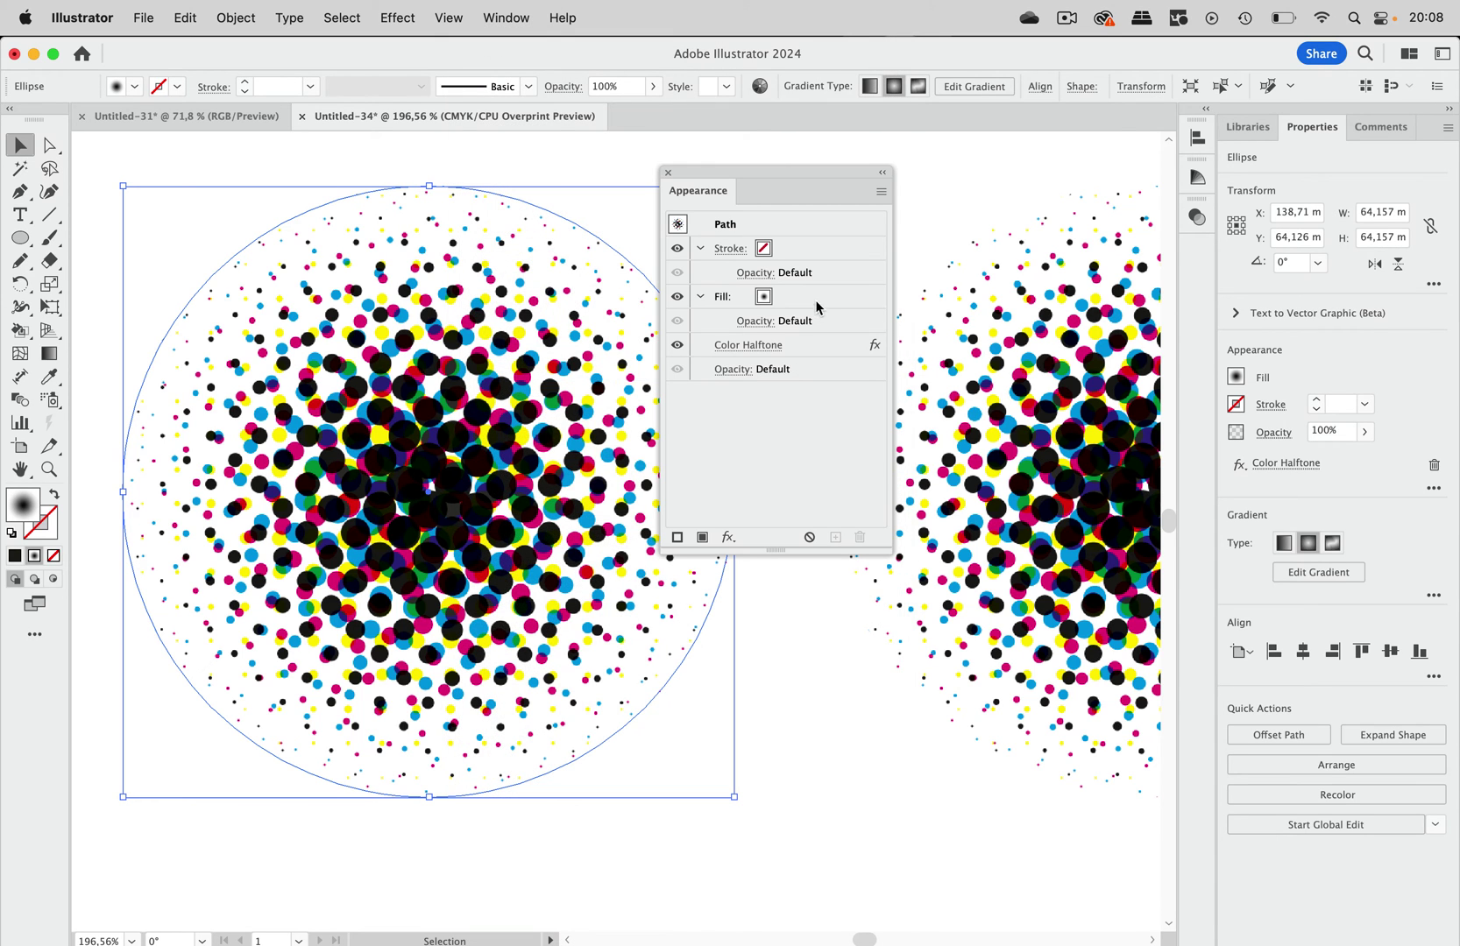
left_click(758, 345)
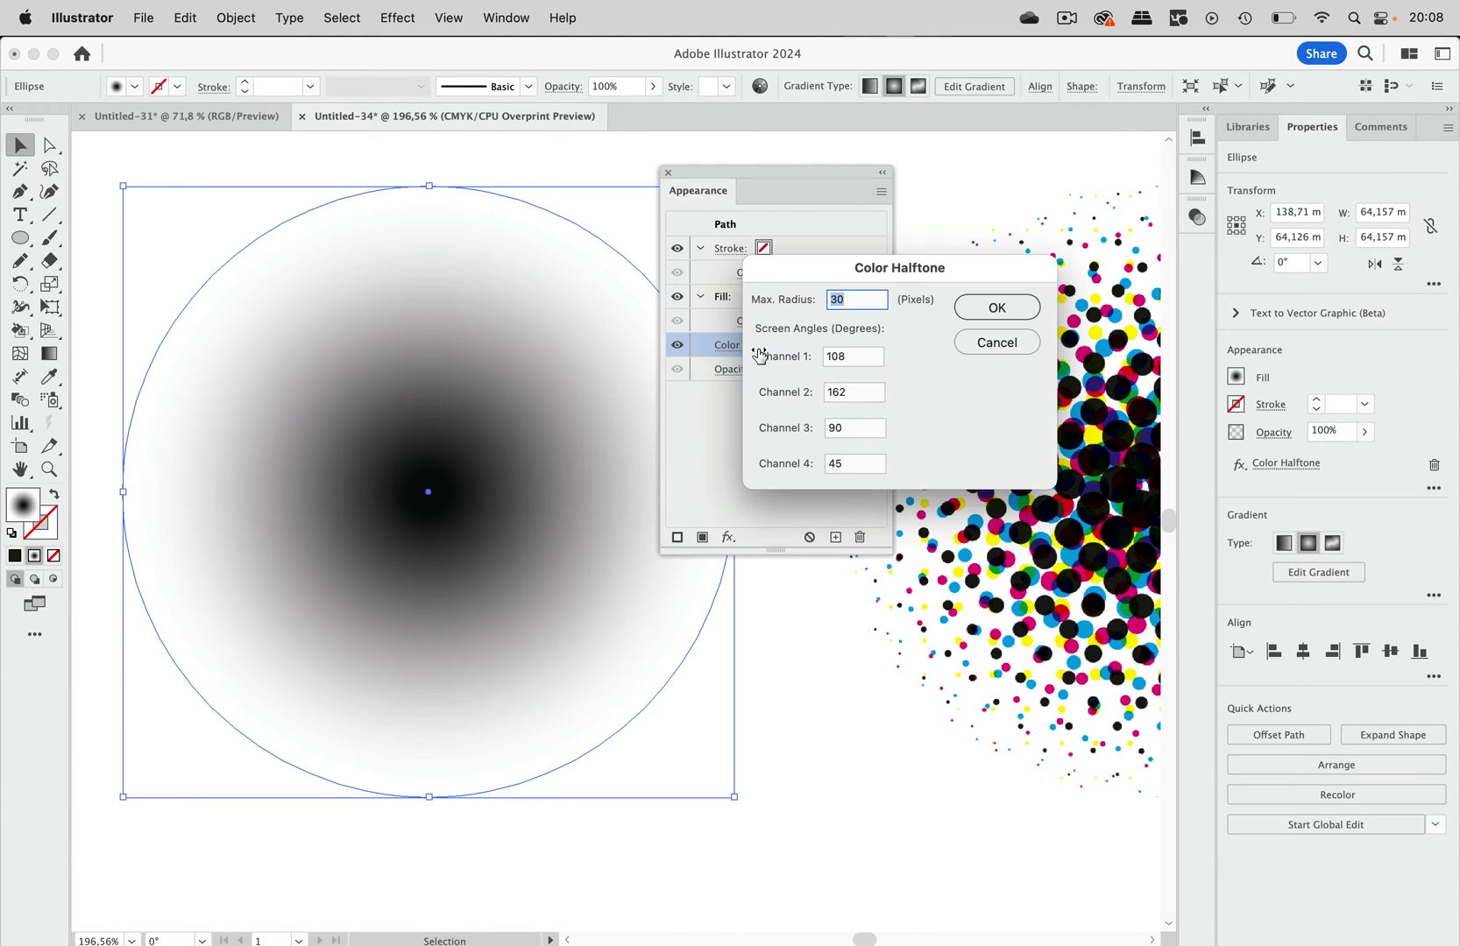
left_click(866, 356)
left_click_drag(865, 355, 743, 360)
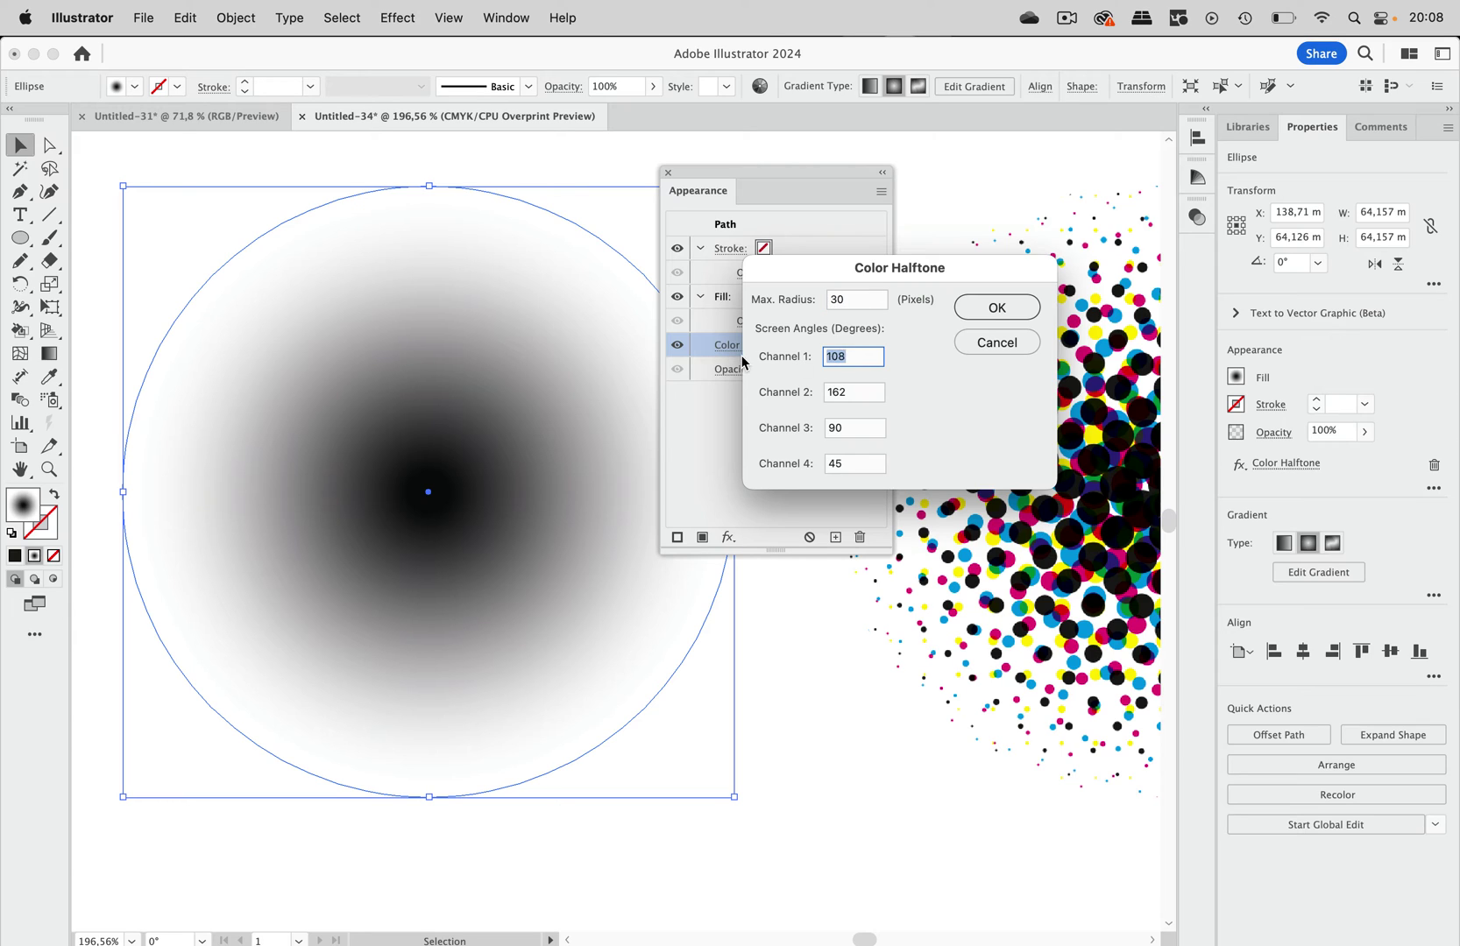
type("45")
left_click_drag(865, 386, 815, 429)
type("4545")
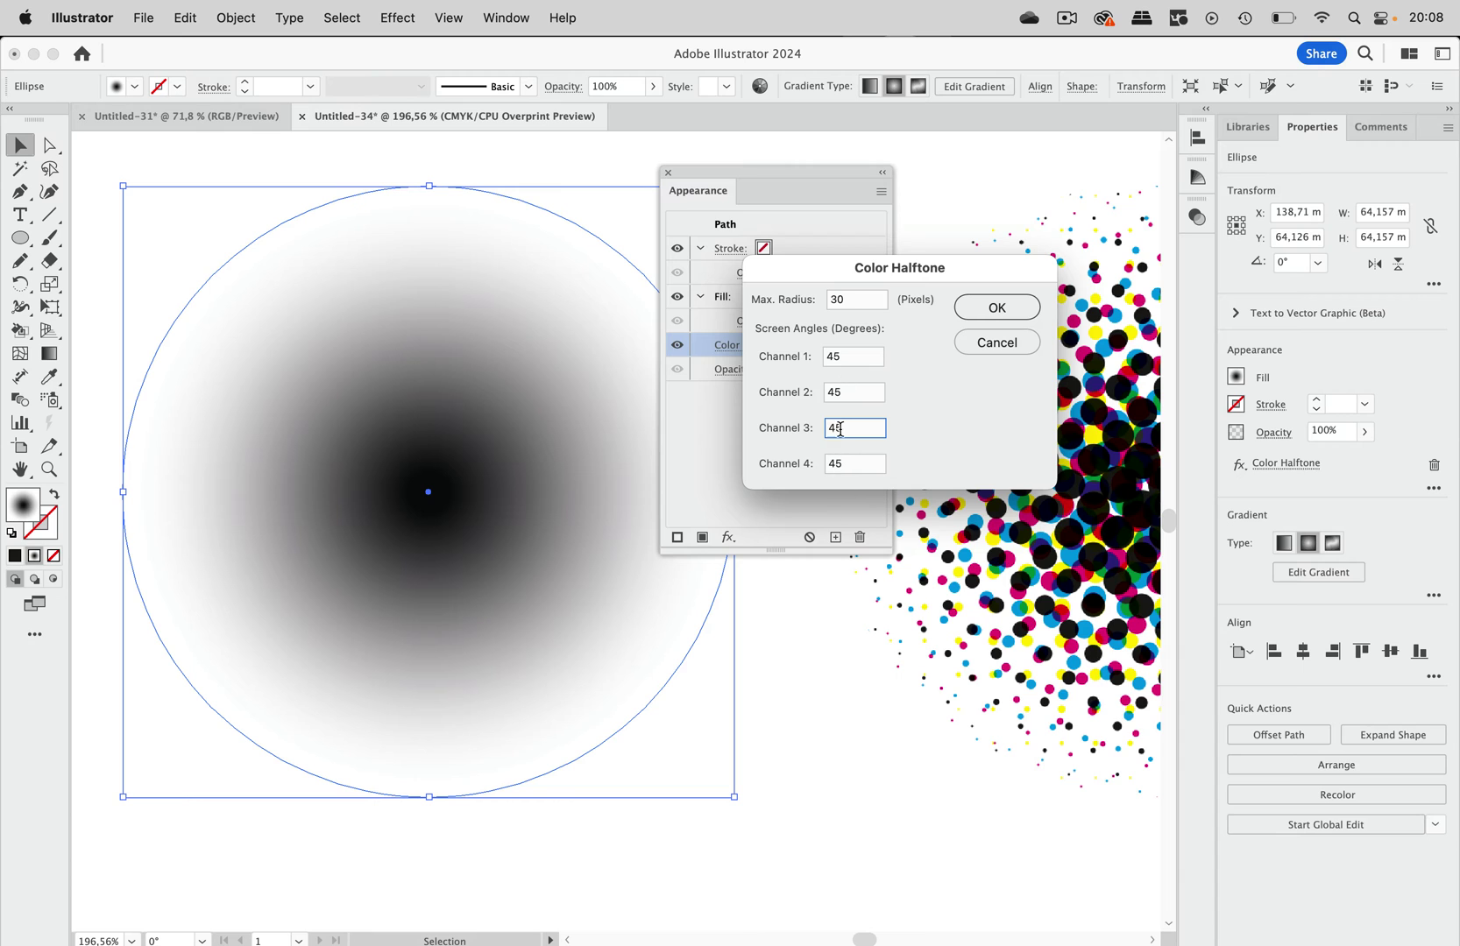
left_click(1001, 308)
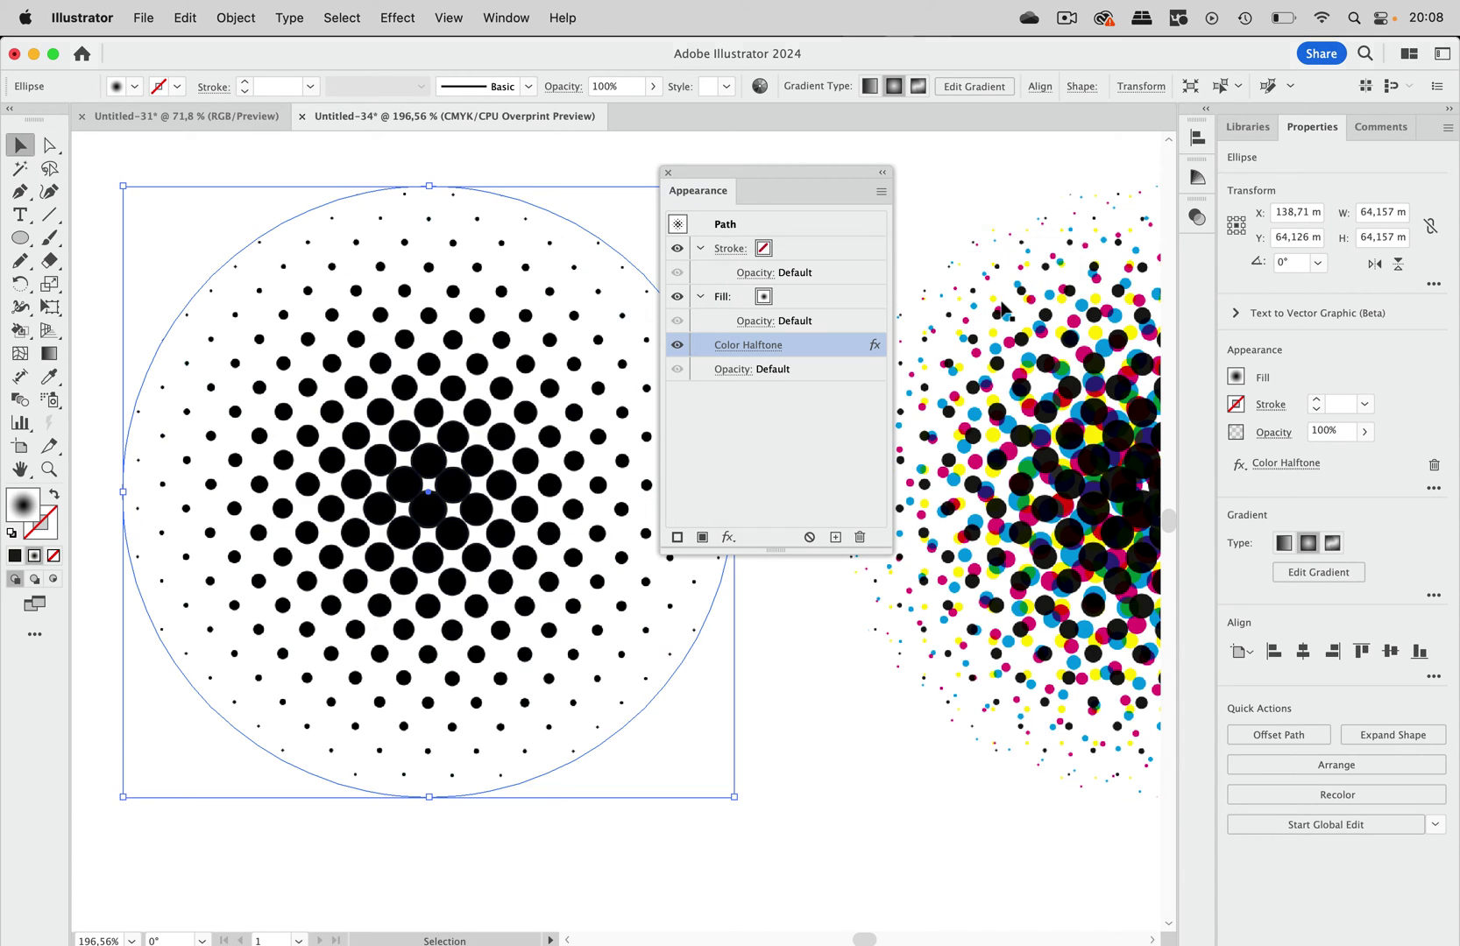
left_click_drag(722, 175, 941, 177)
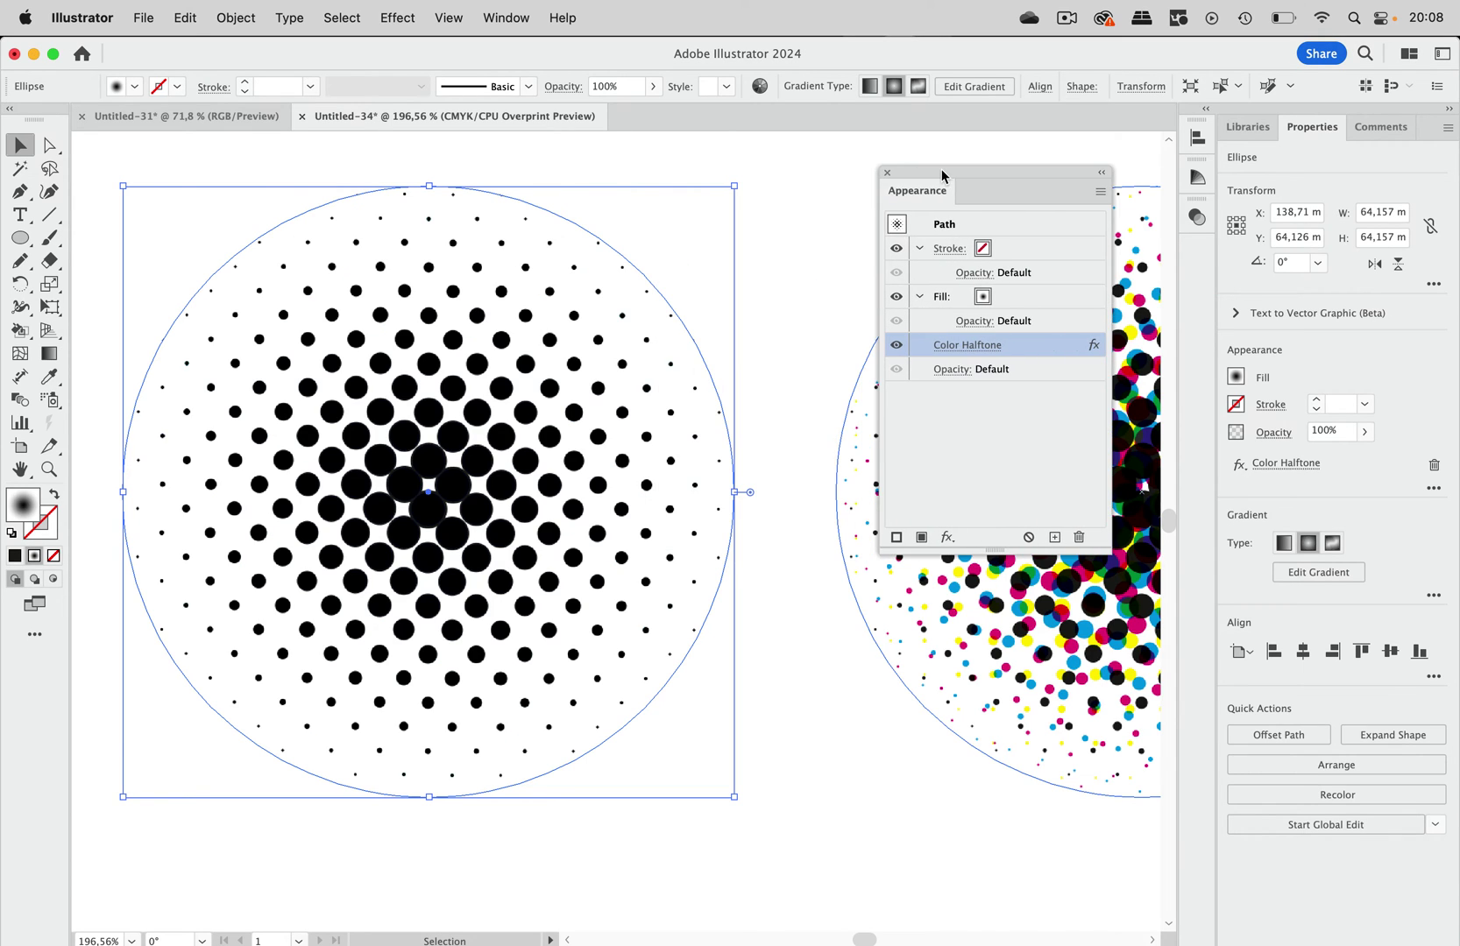
left_click(787, 278)
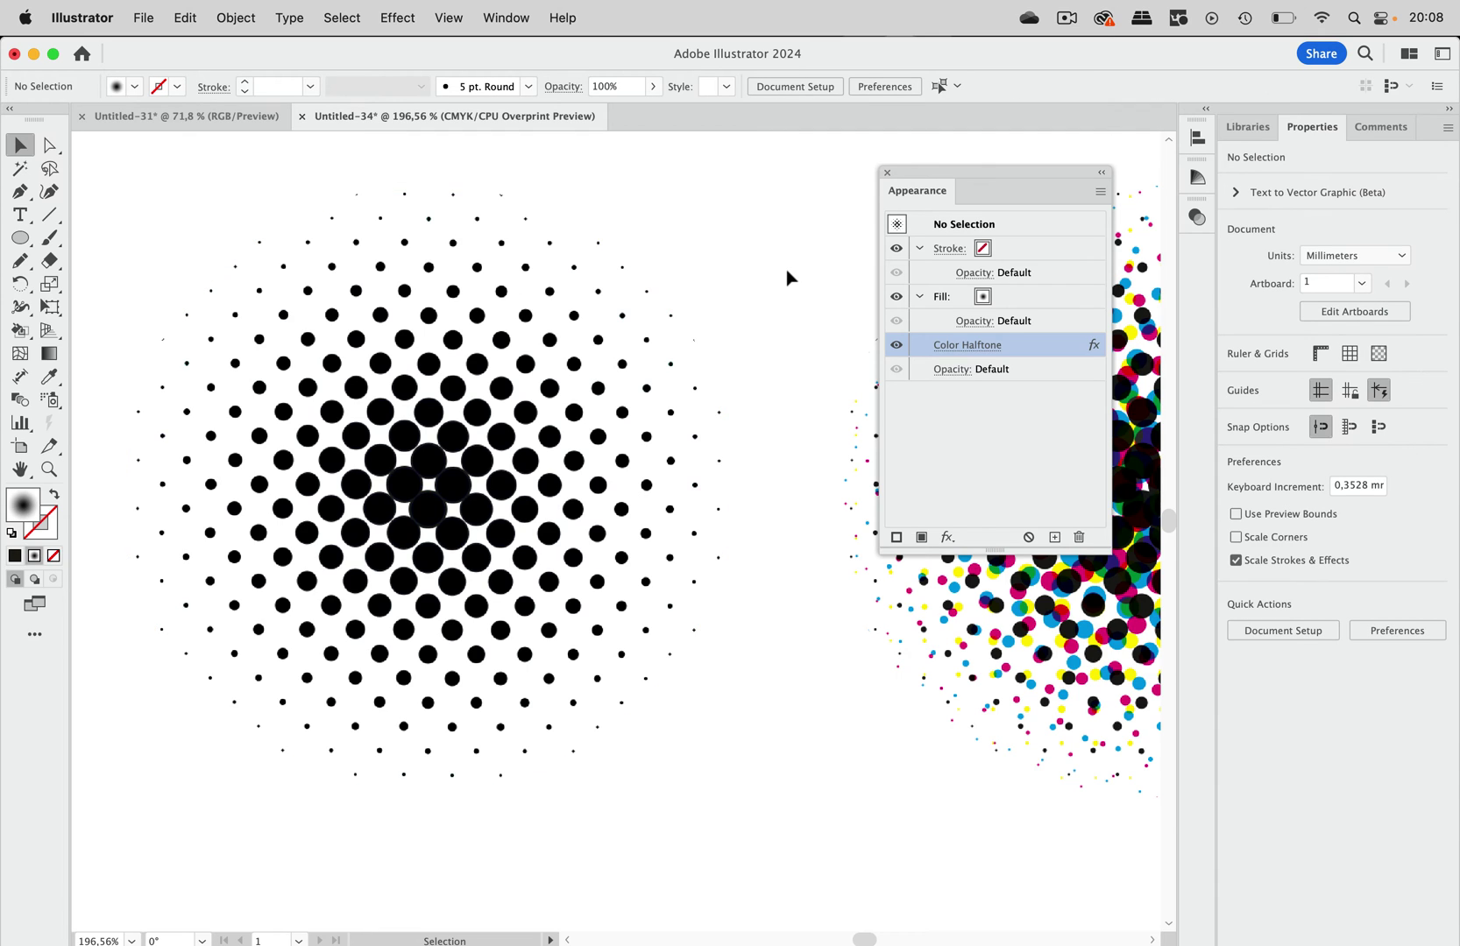
Select the black-dot halftone circle and bring up the Window menu
scroll(787, 279, "down", 2)
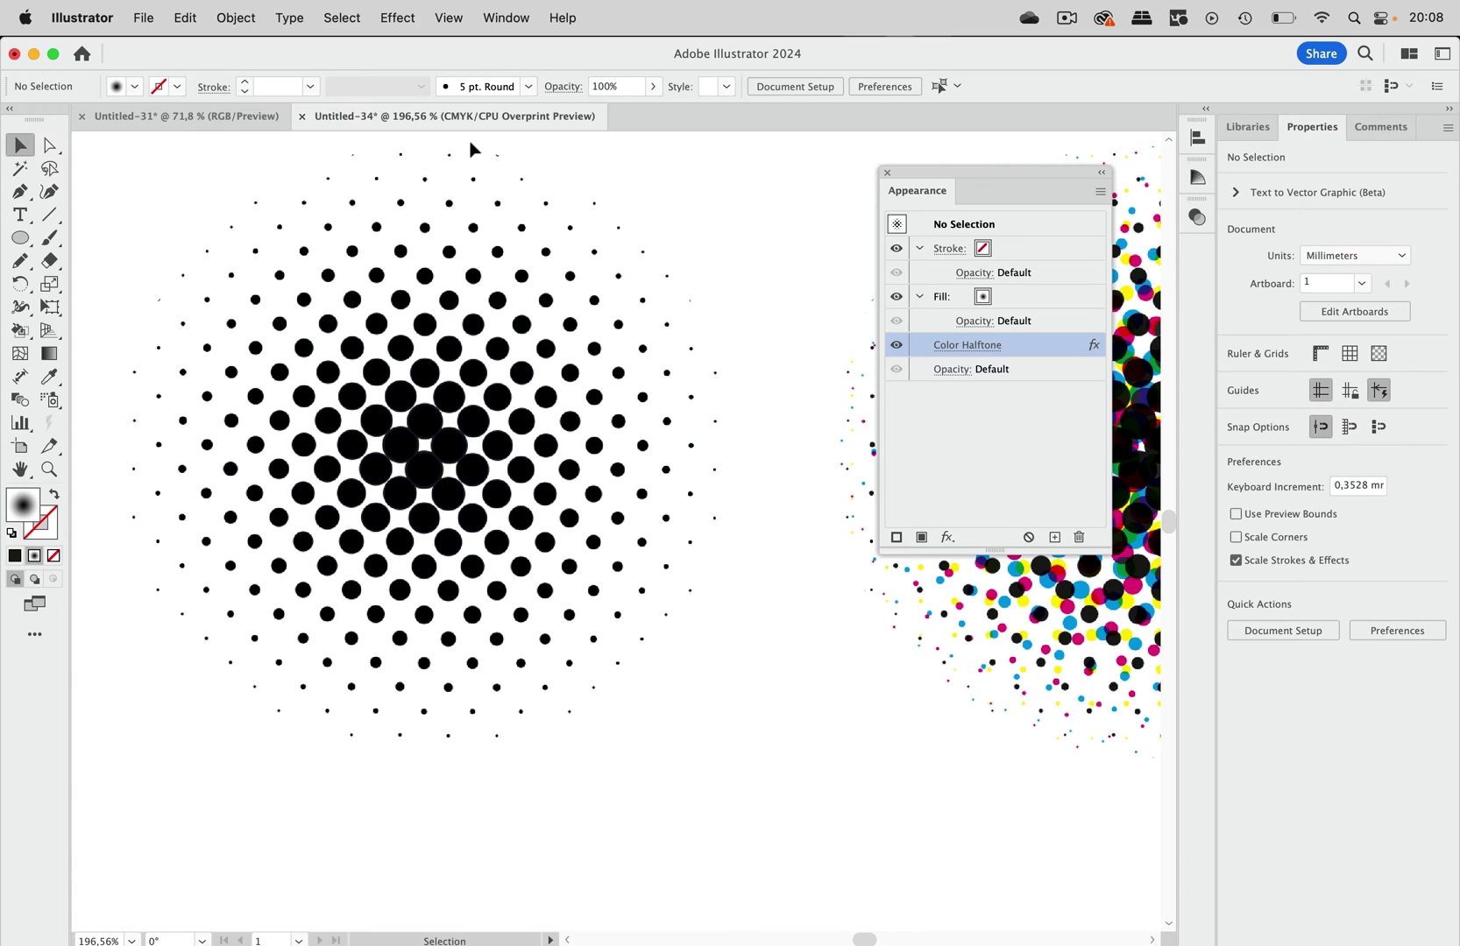
left_click(553, 343)
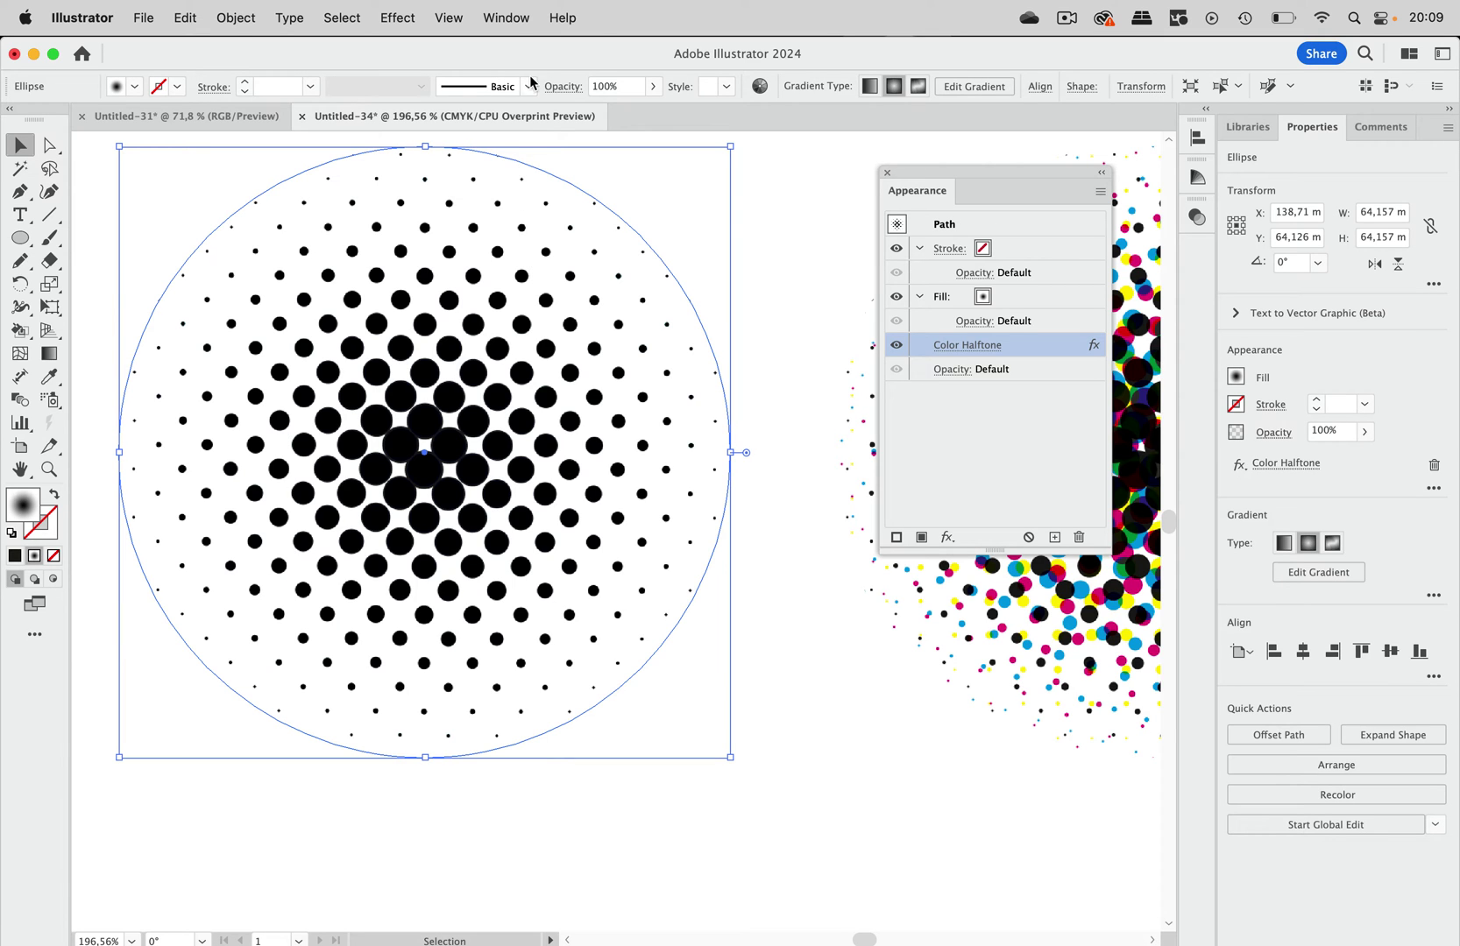
left_click(506, 18)
scroll(495, 732, "down", 5)
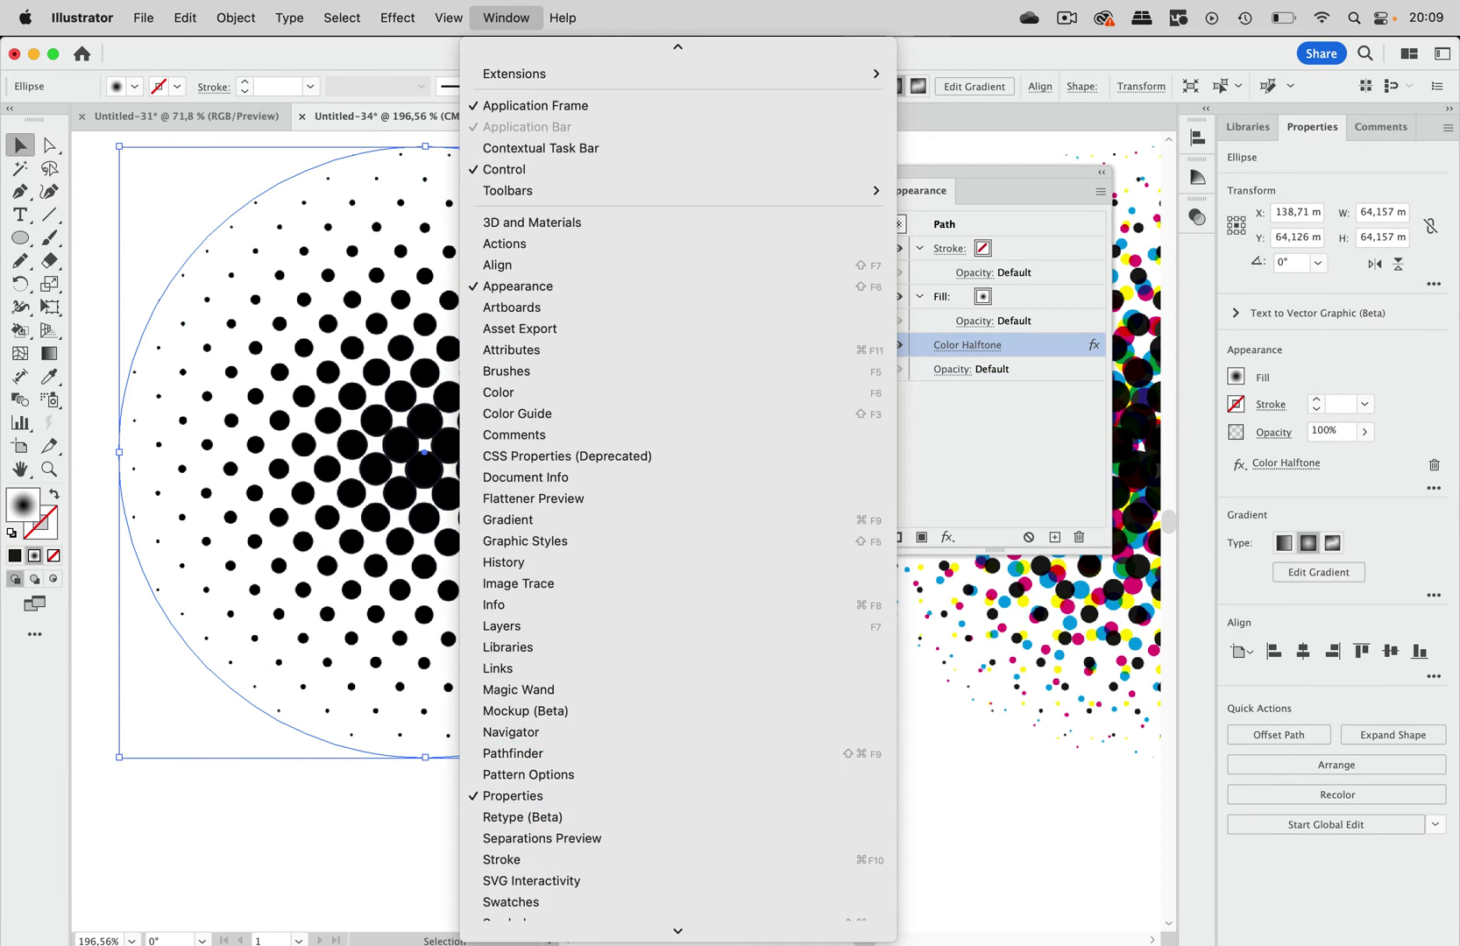
left_click(526, 710)
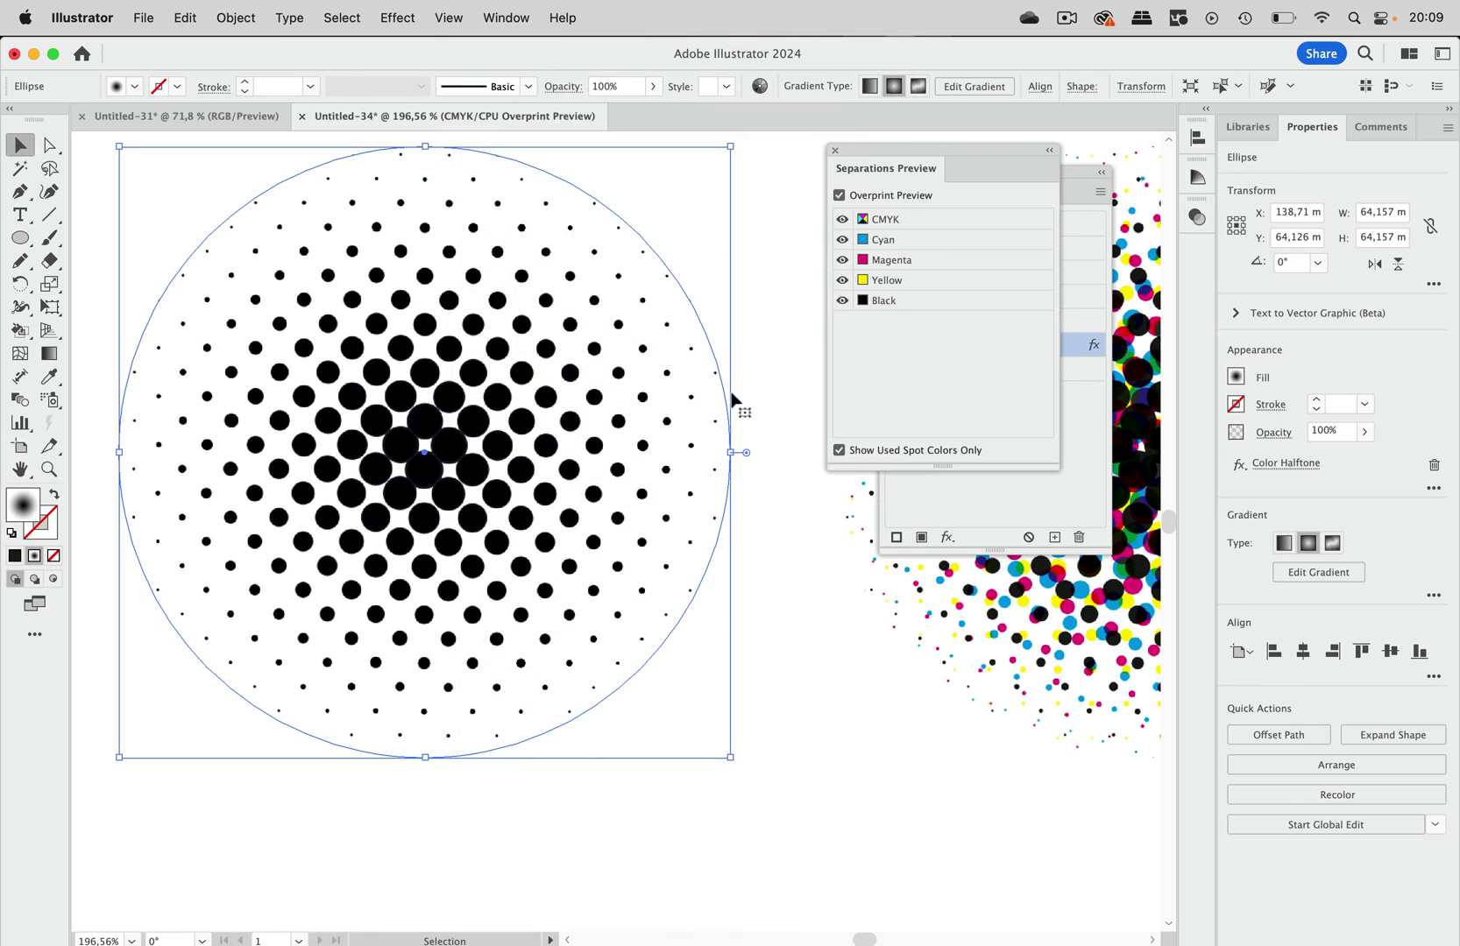
left_click_drag(903, 146, 694, 188)
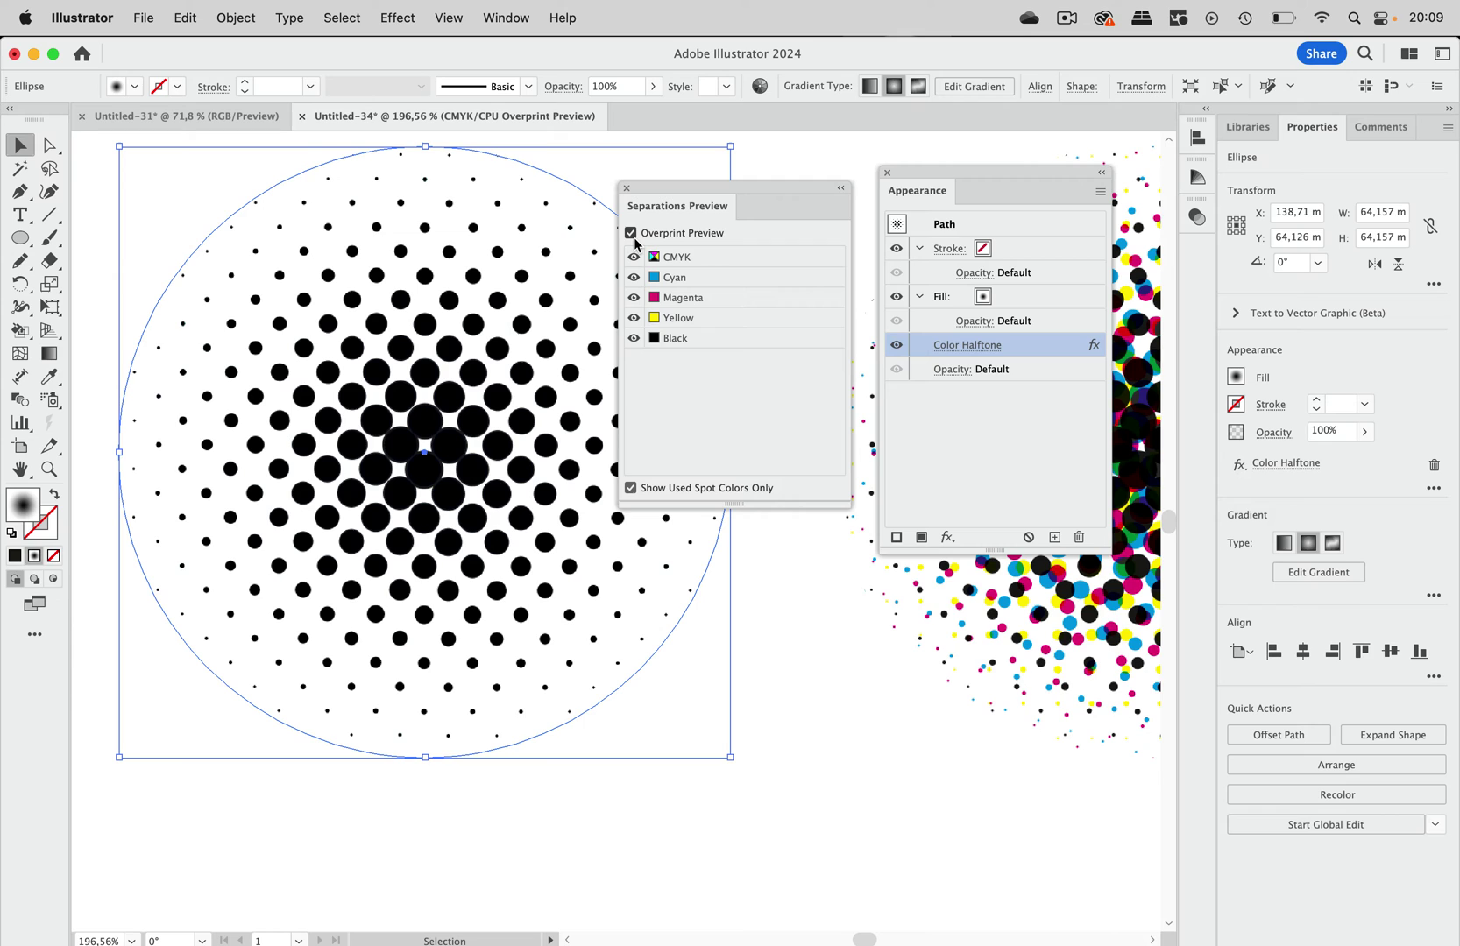
left_click(634, 339)
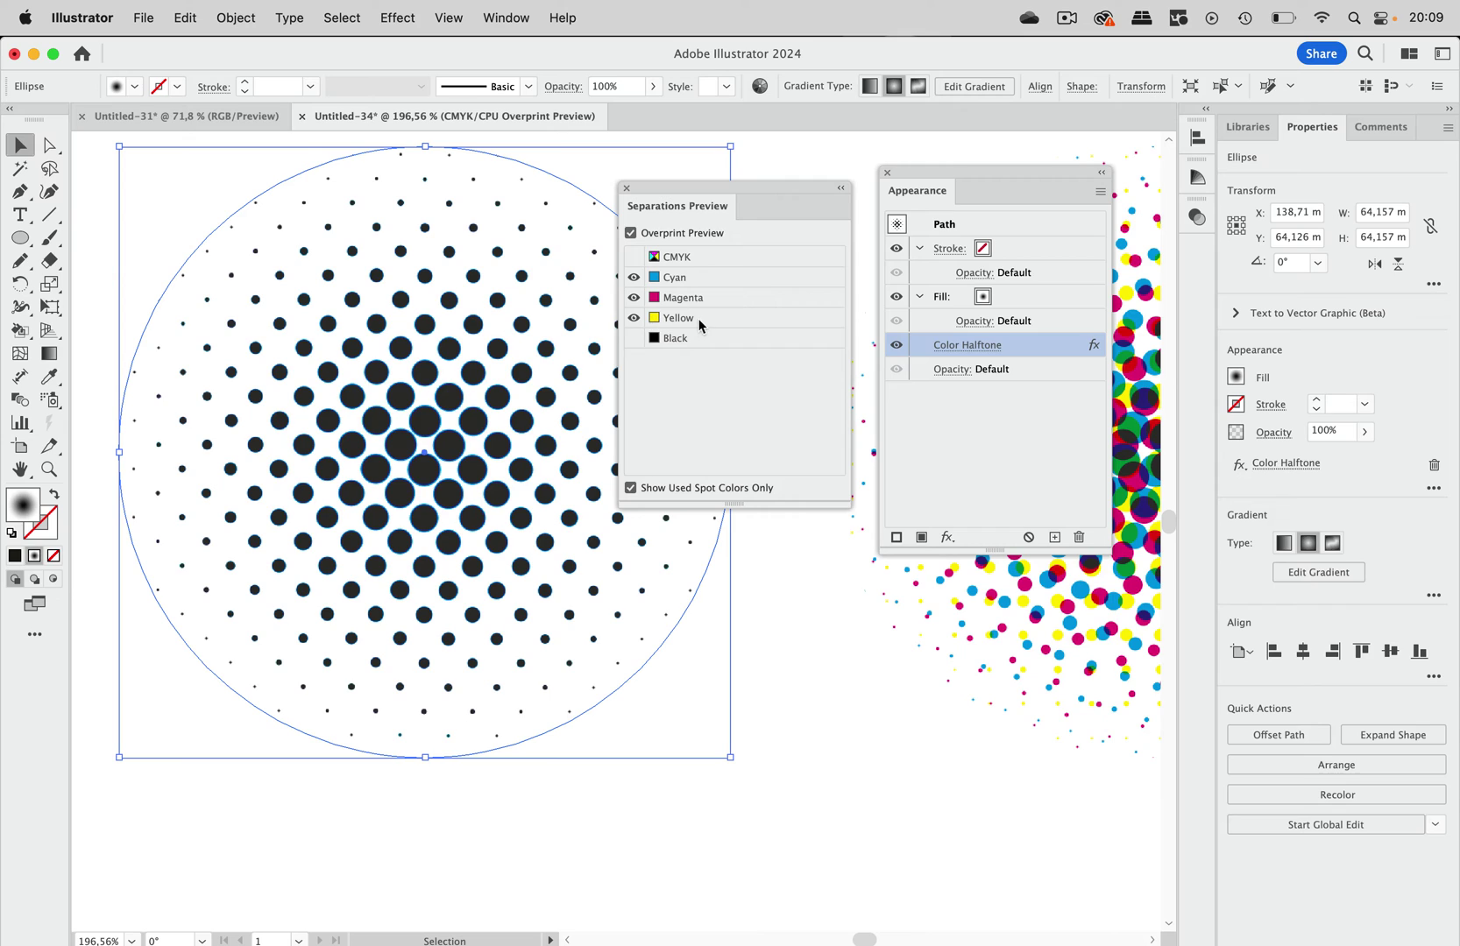
left_click(633, 320)
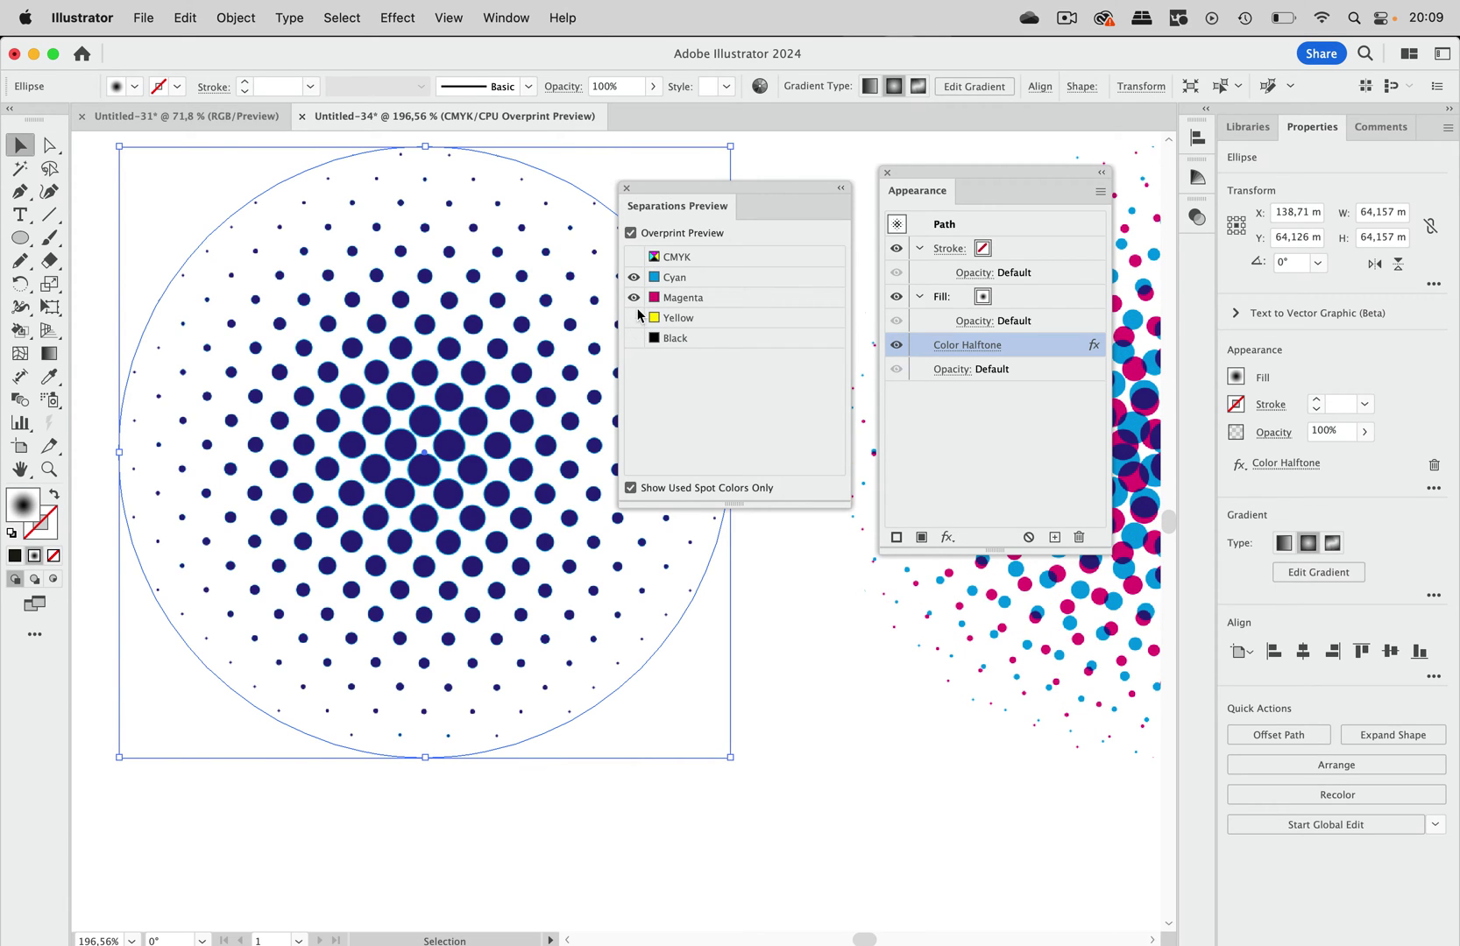
left_click(634, 298)
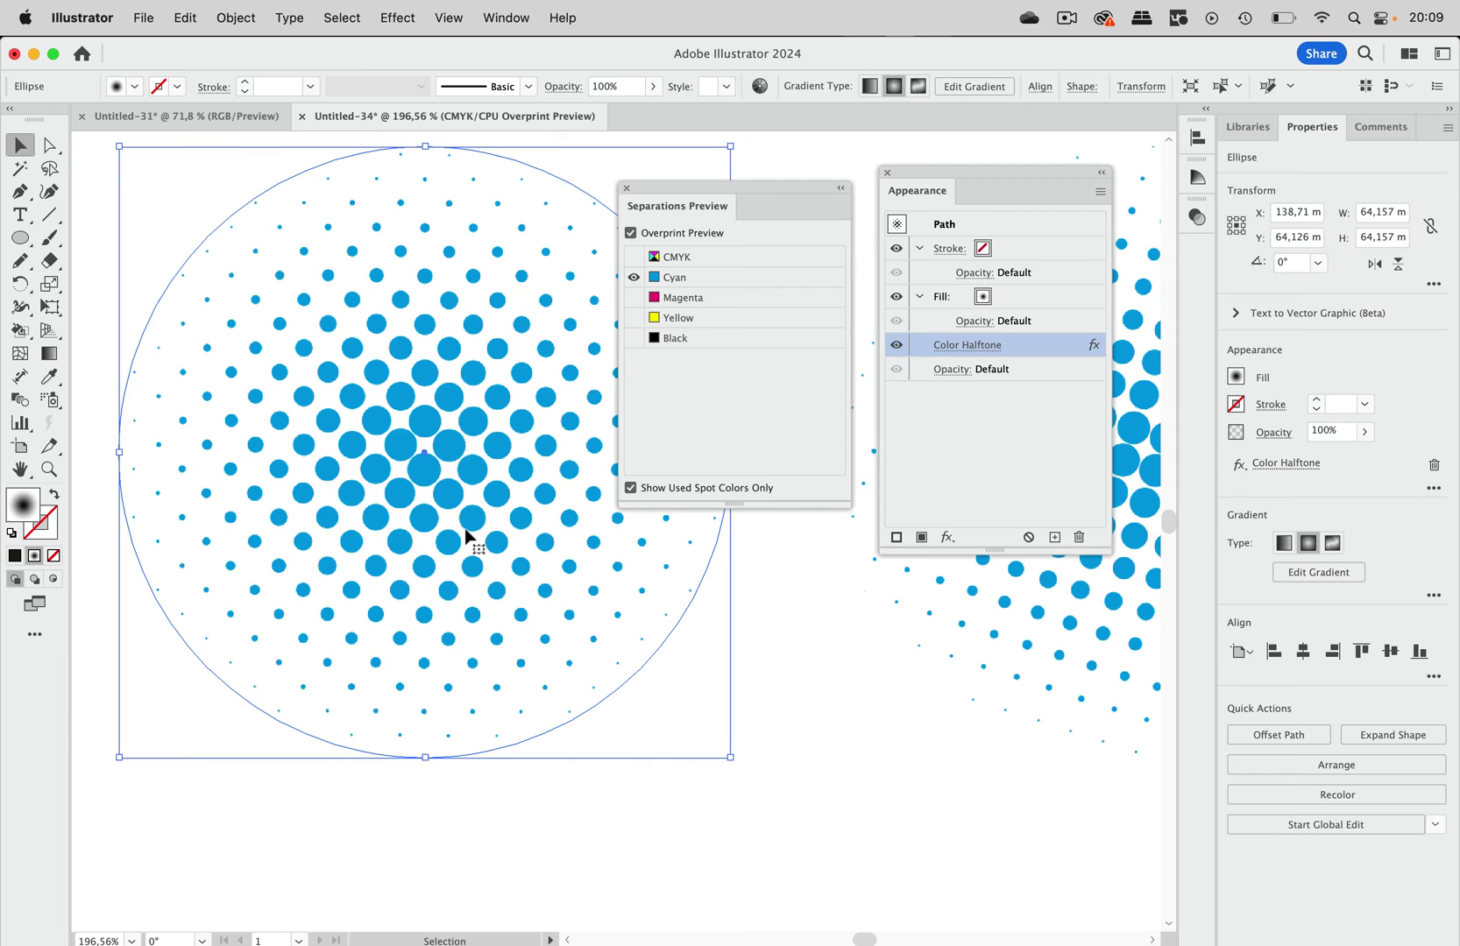
left_click(632, 299)
left_click(633, 318)
left_click(633, 337)
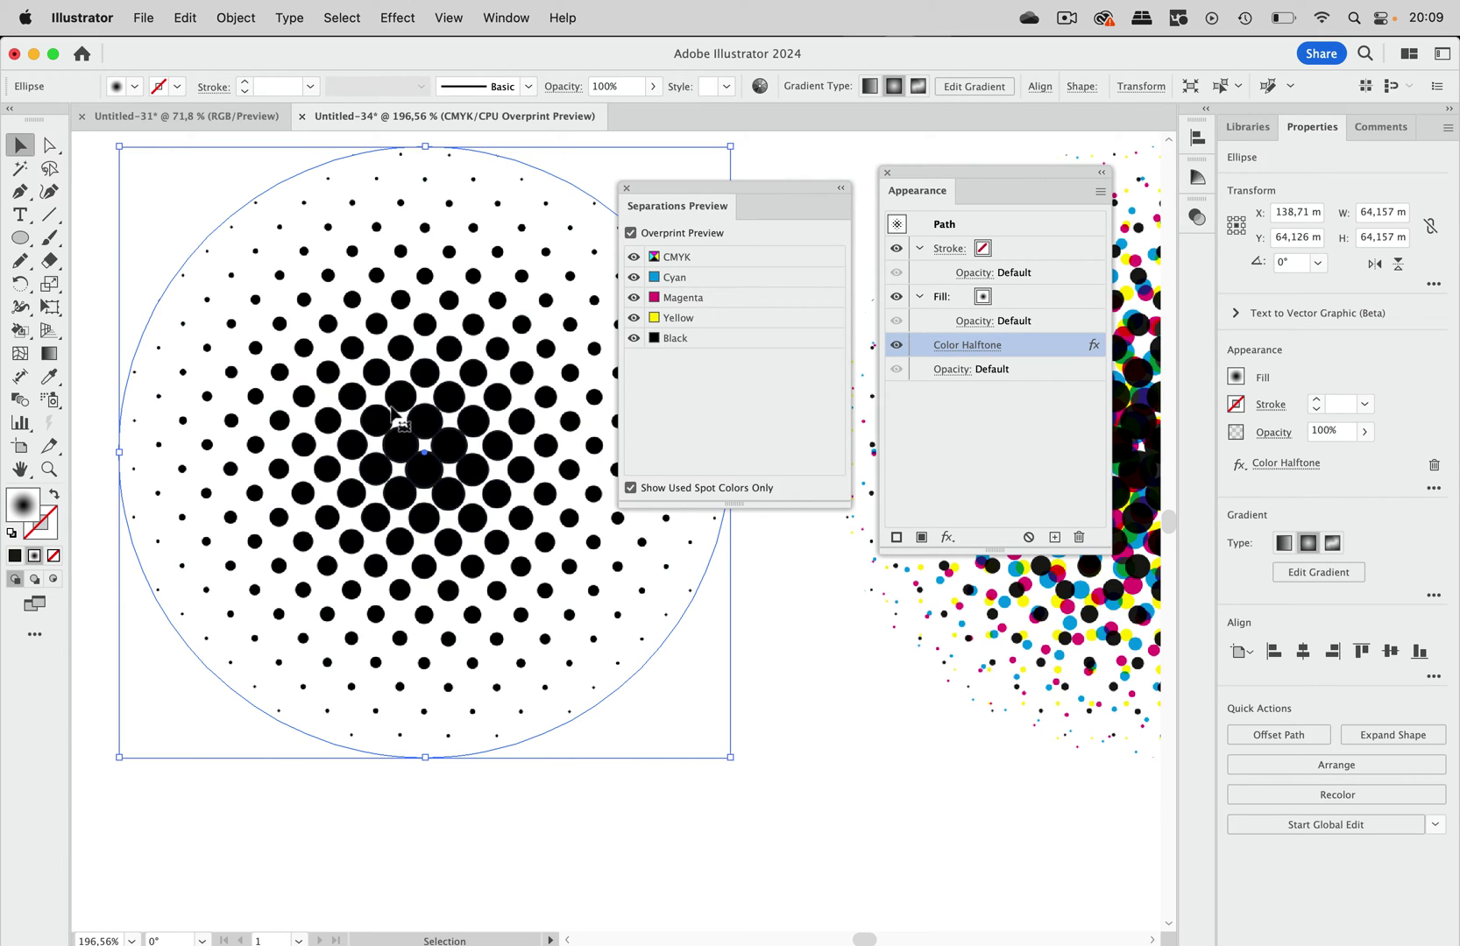
left_click(627, 188)
left_click(798, 319)
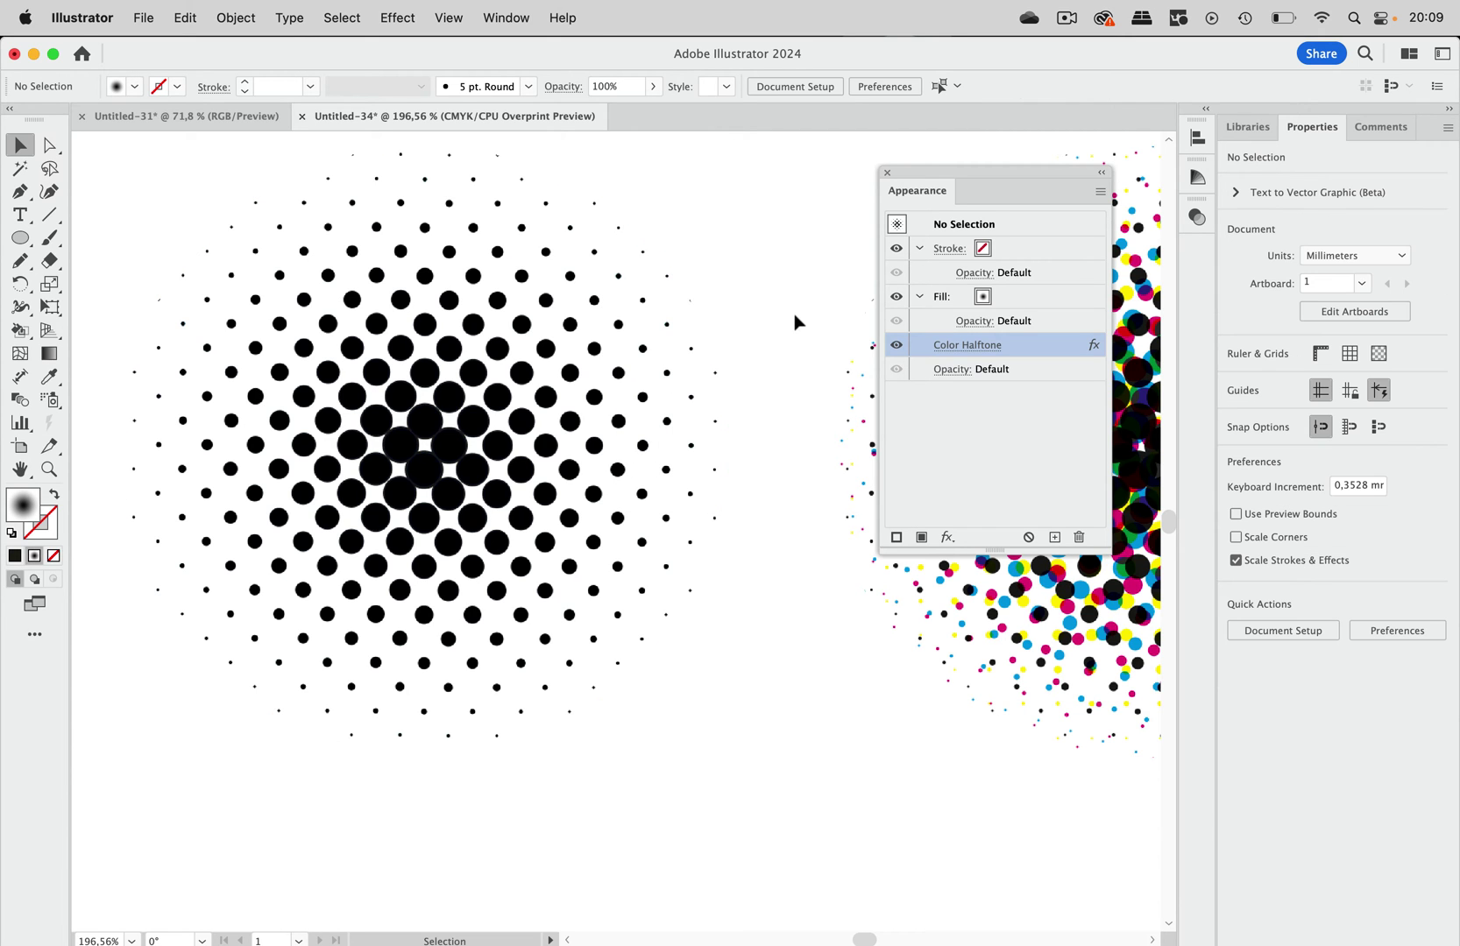
Select the colour halftone circle and open its Color Halftone settings (30 px, 108/162/90/45)
scroll(618, 471, "right", 5)
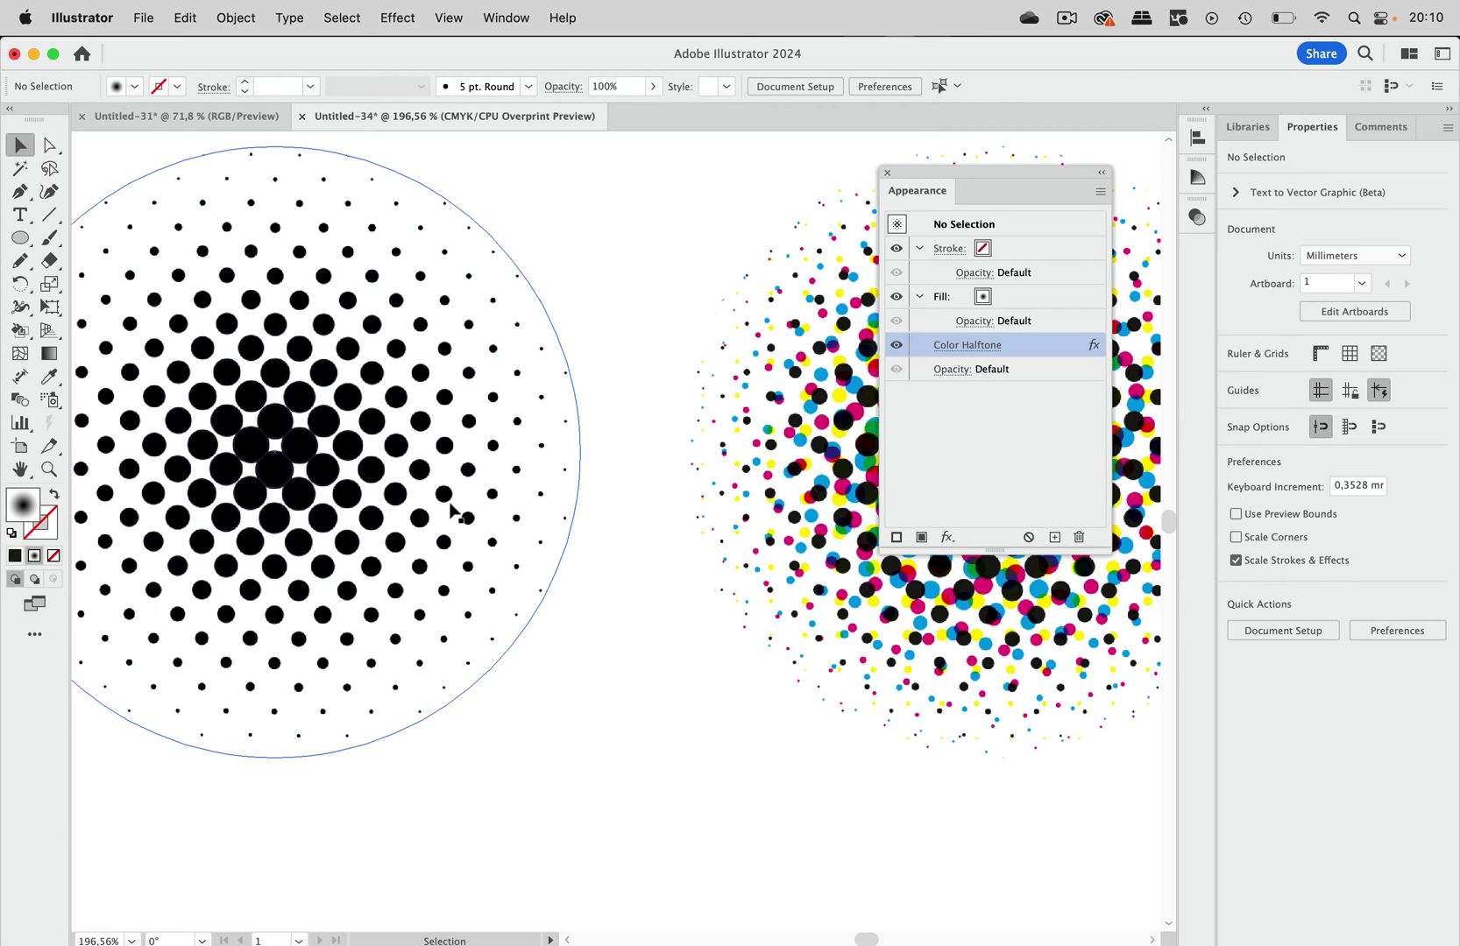
scroll(544, 521, "right", 19)
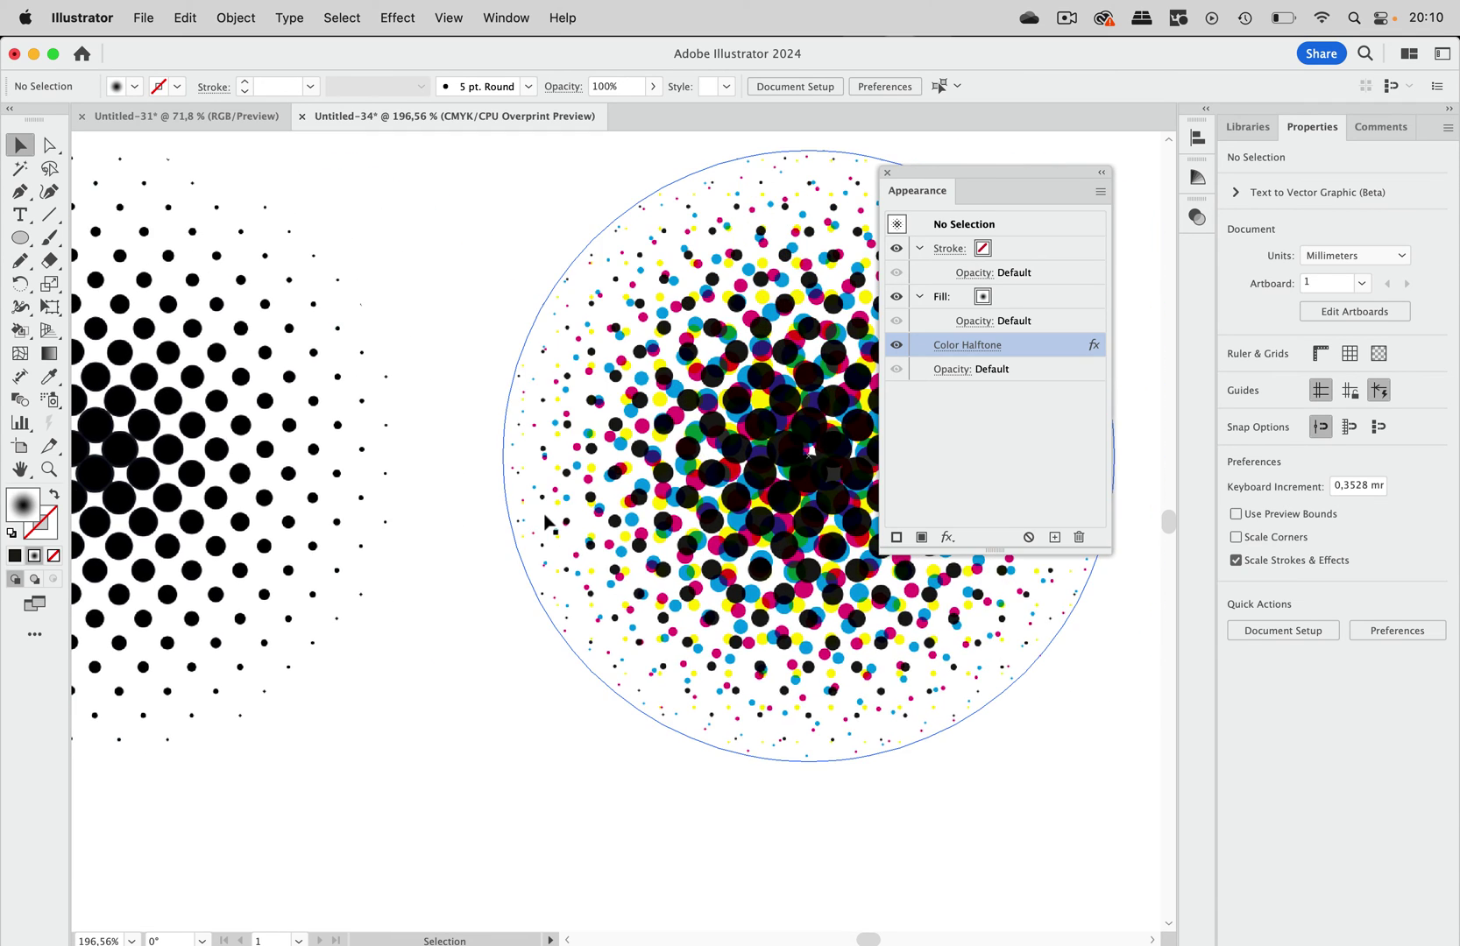
scroll(579, 475, "left", 5)
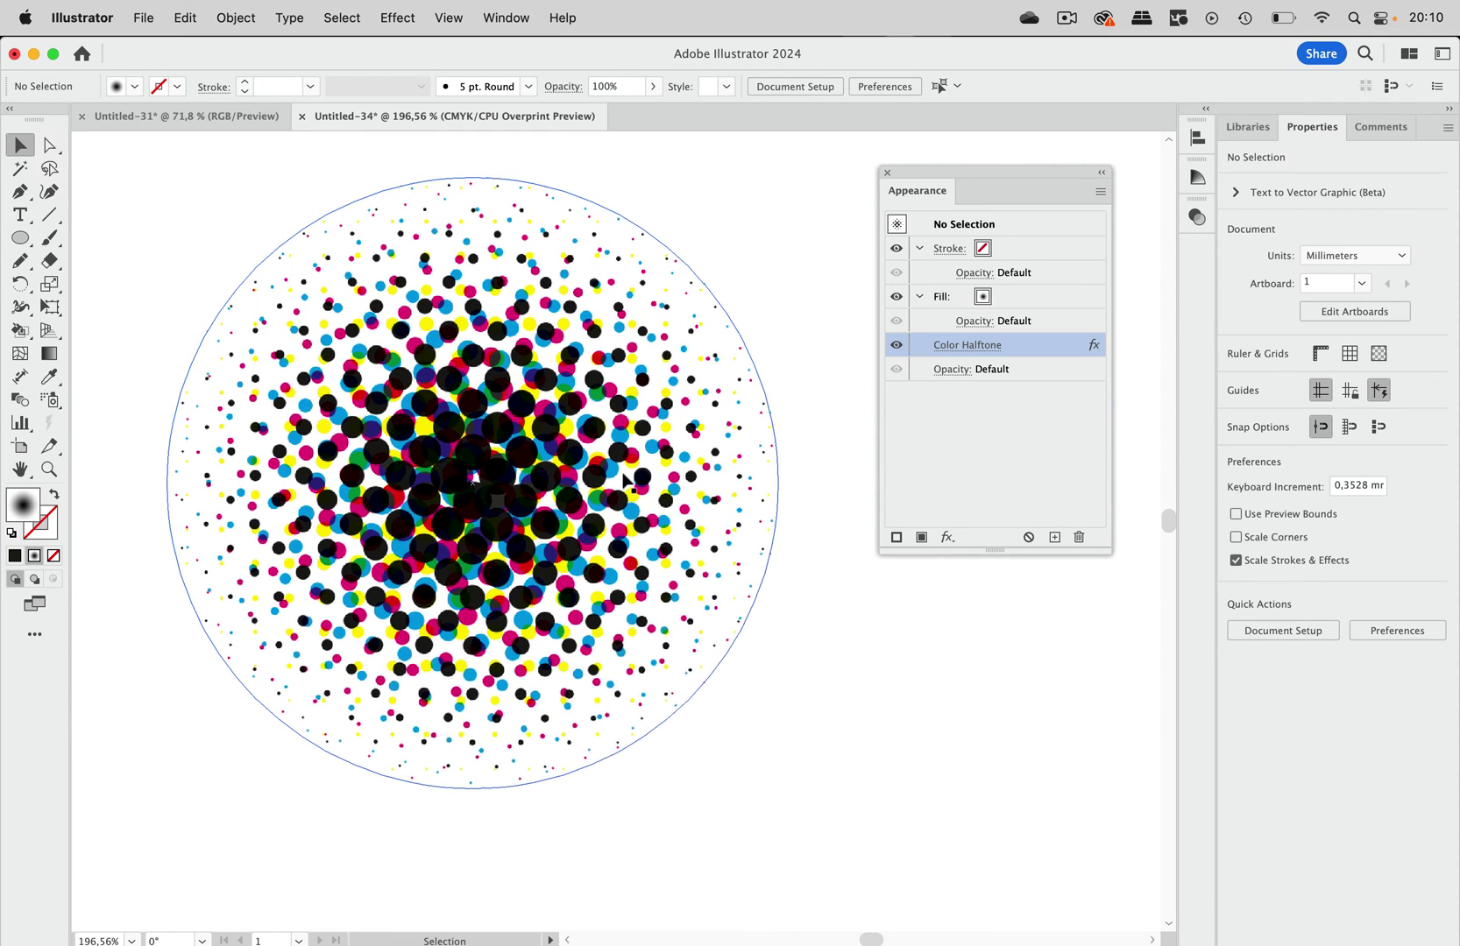
scroll(623, 482, "up", 3)
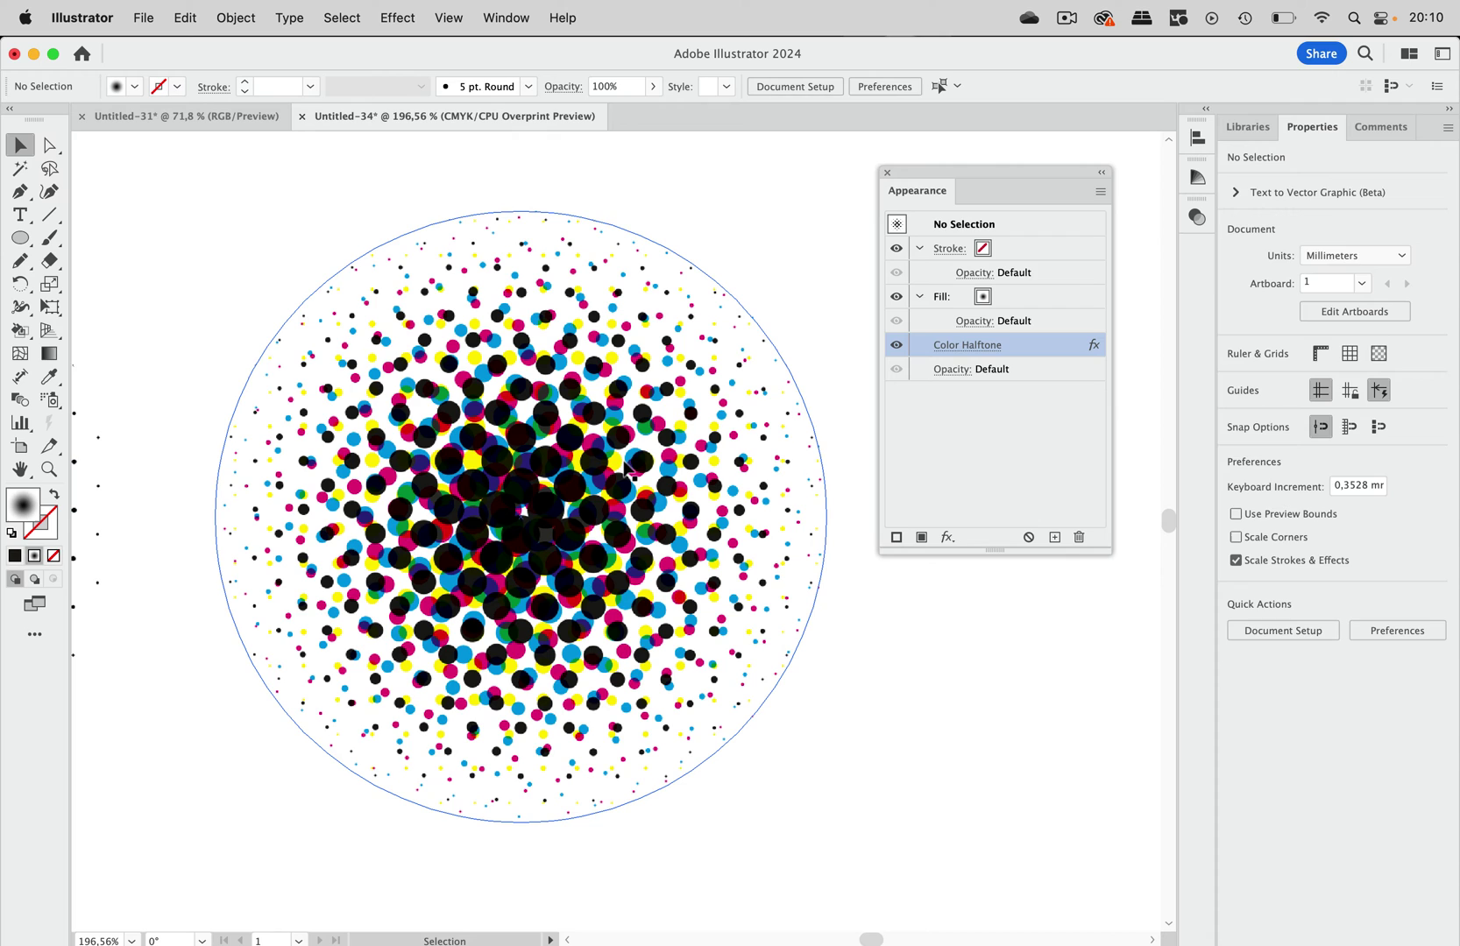
left_click(625, 481)
scroll(626, 473, "right", 3)
scroll(625, 473, "down", 2)
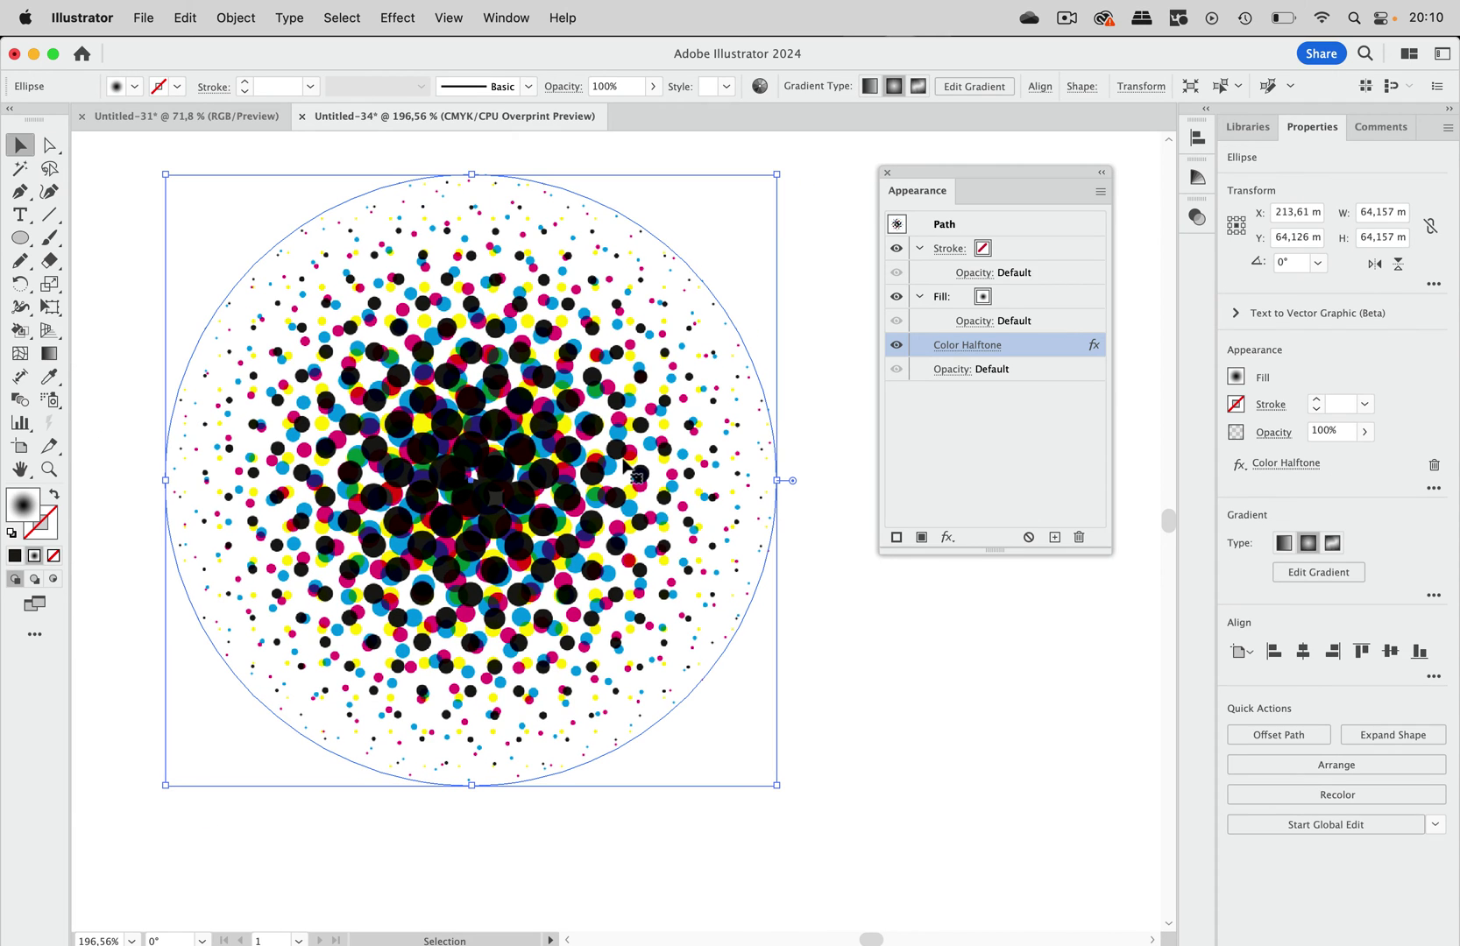
left_click(984, 346)
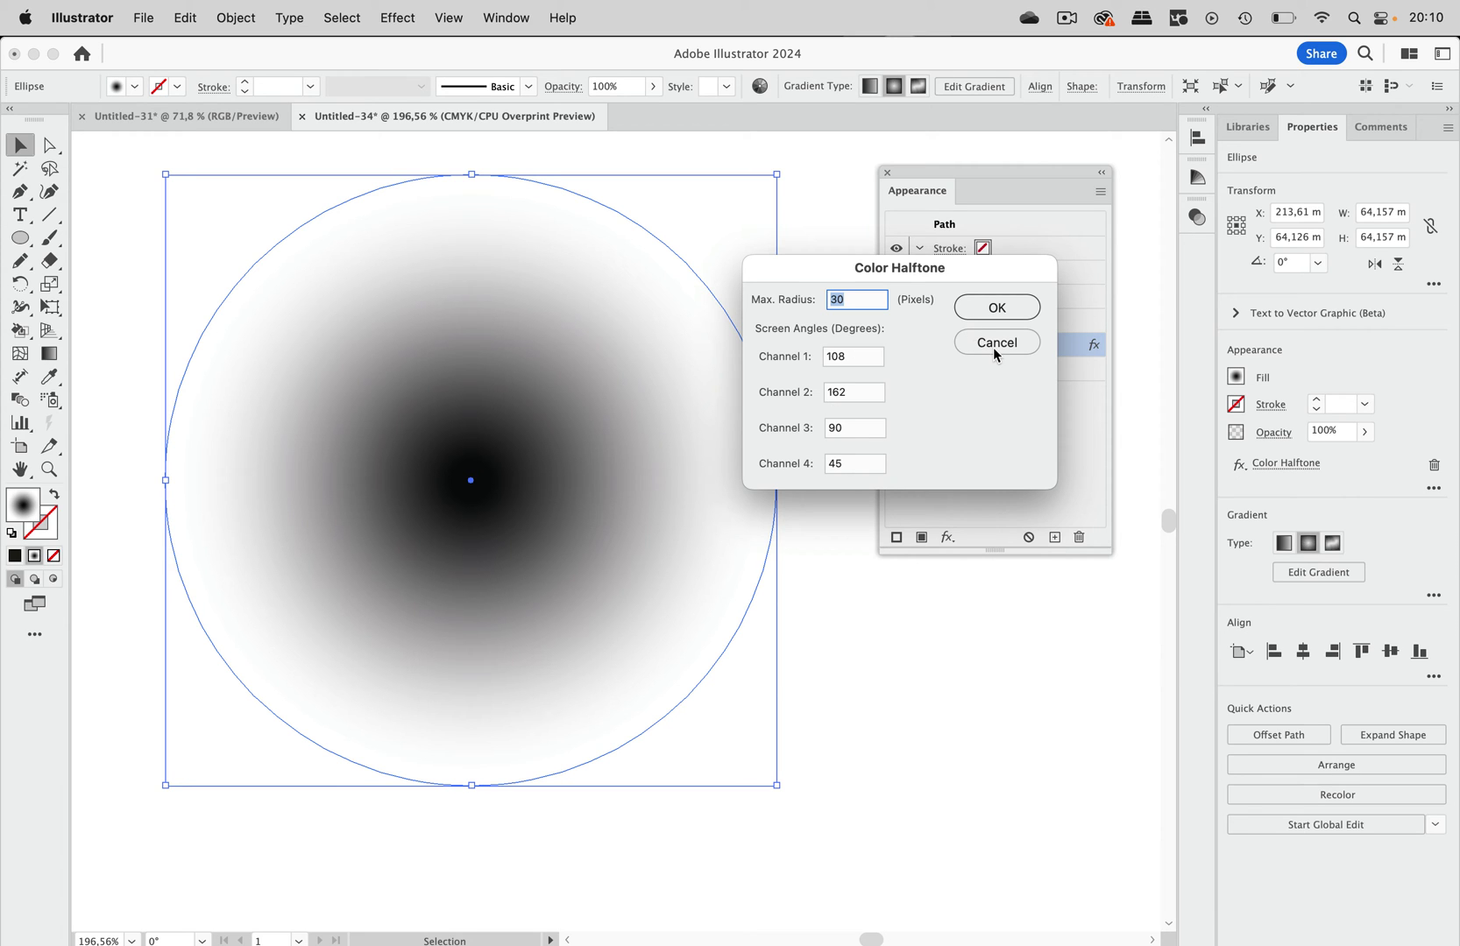
Cancel the halftone dialog, then rasterize the circle's path as Grayscale, 300 ppi, transparent background
left_click(1008, 341)
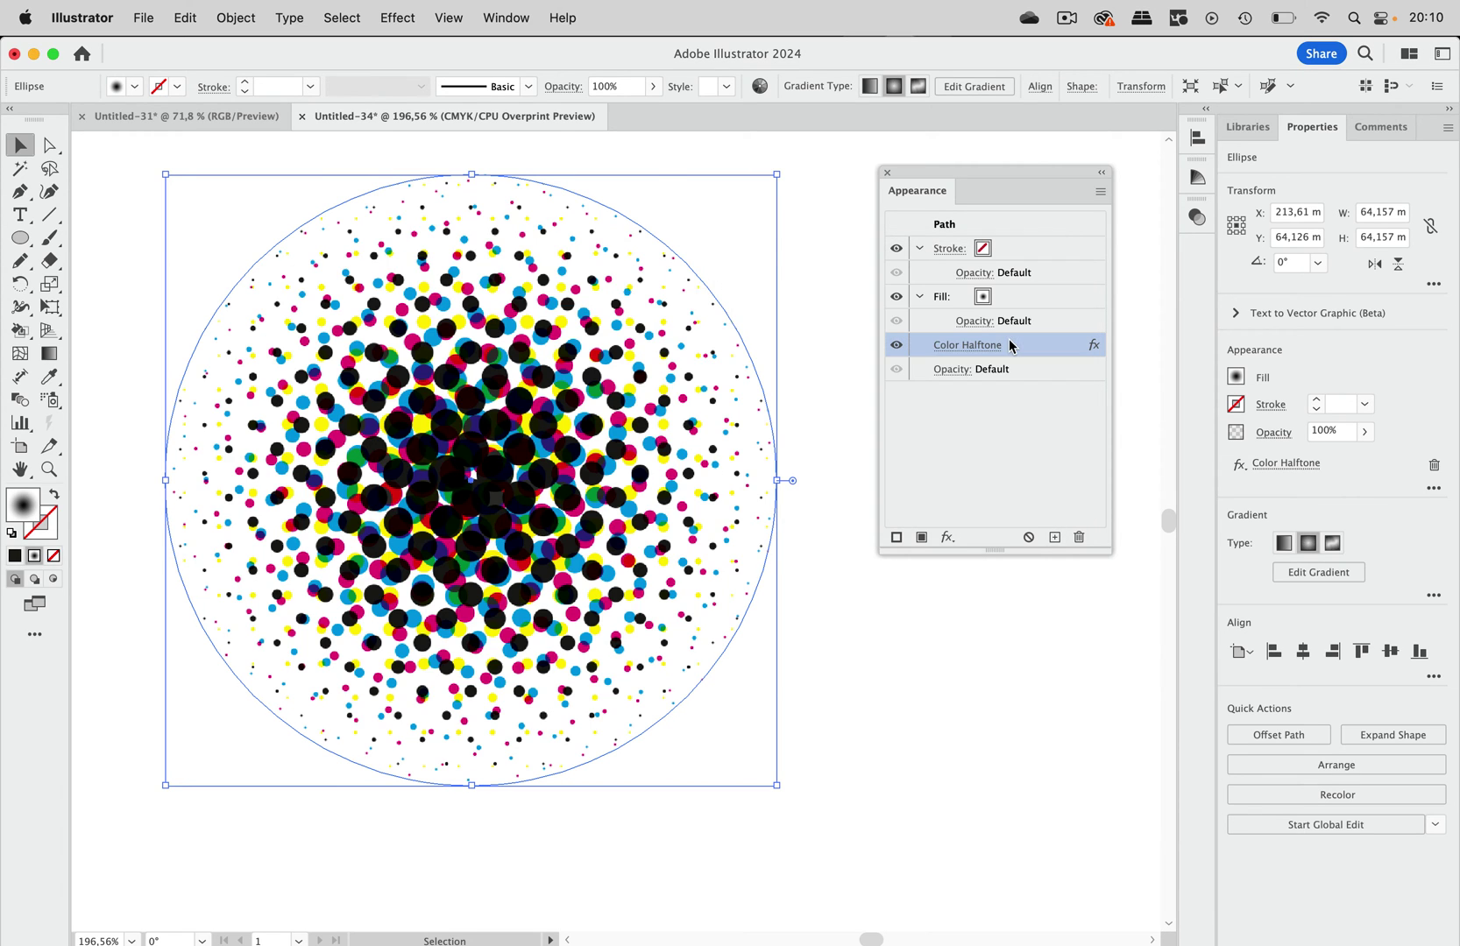
left_click(1033, 222)
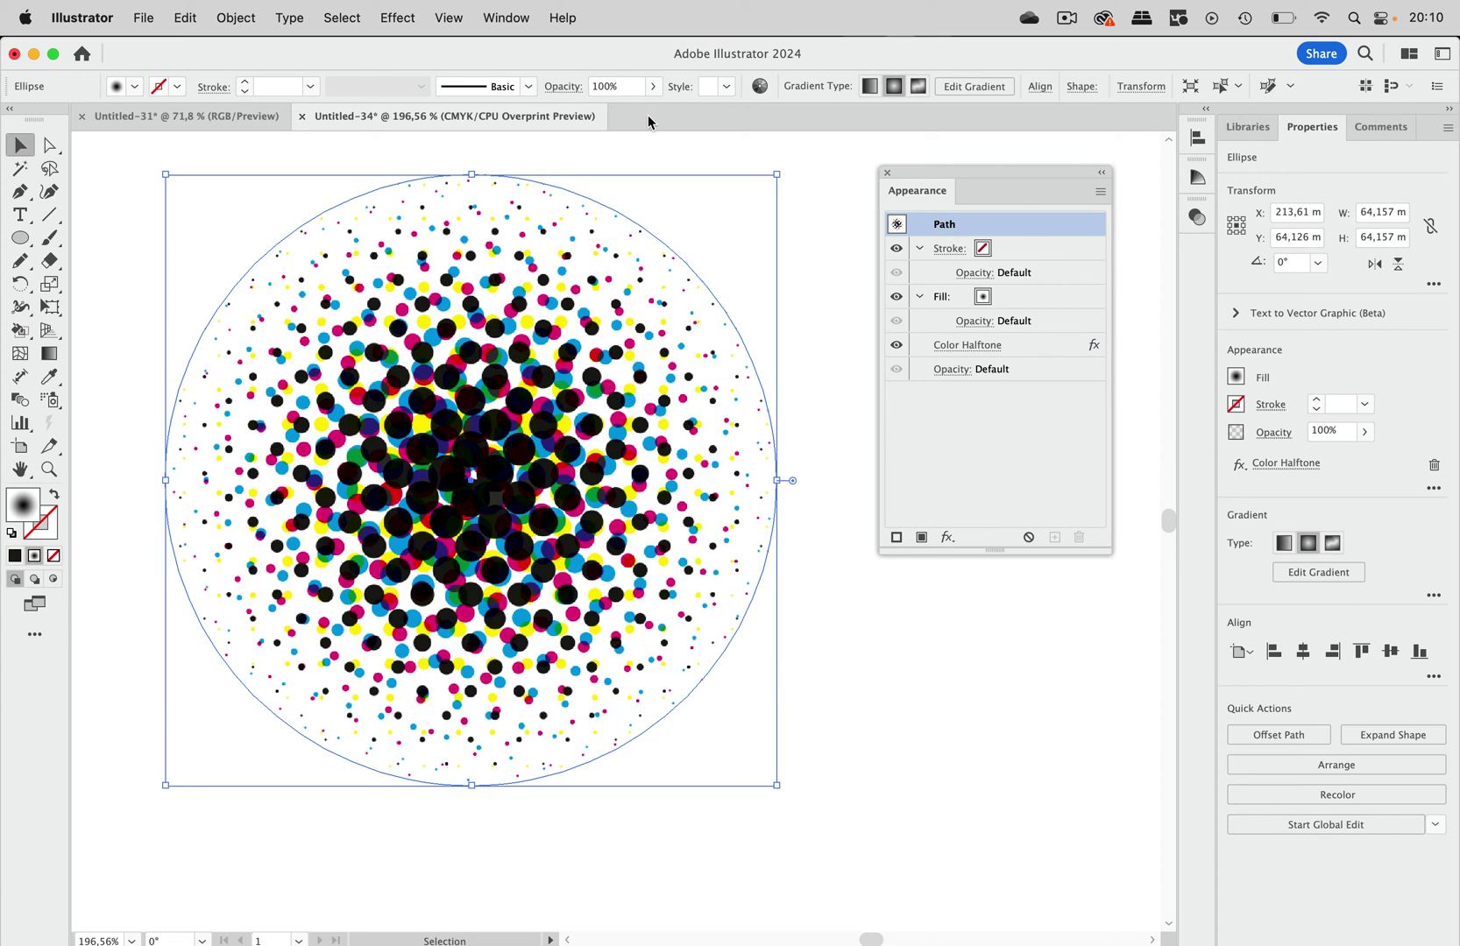
left_click(408, 19)
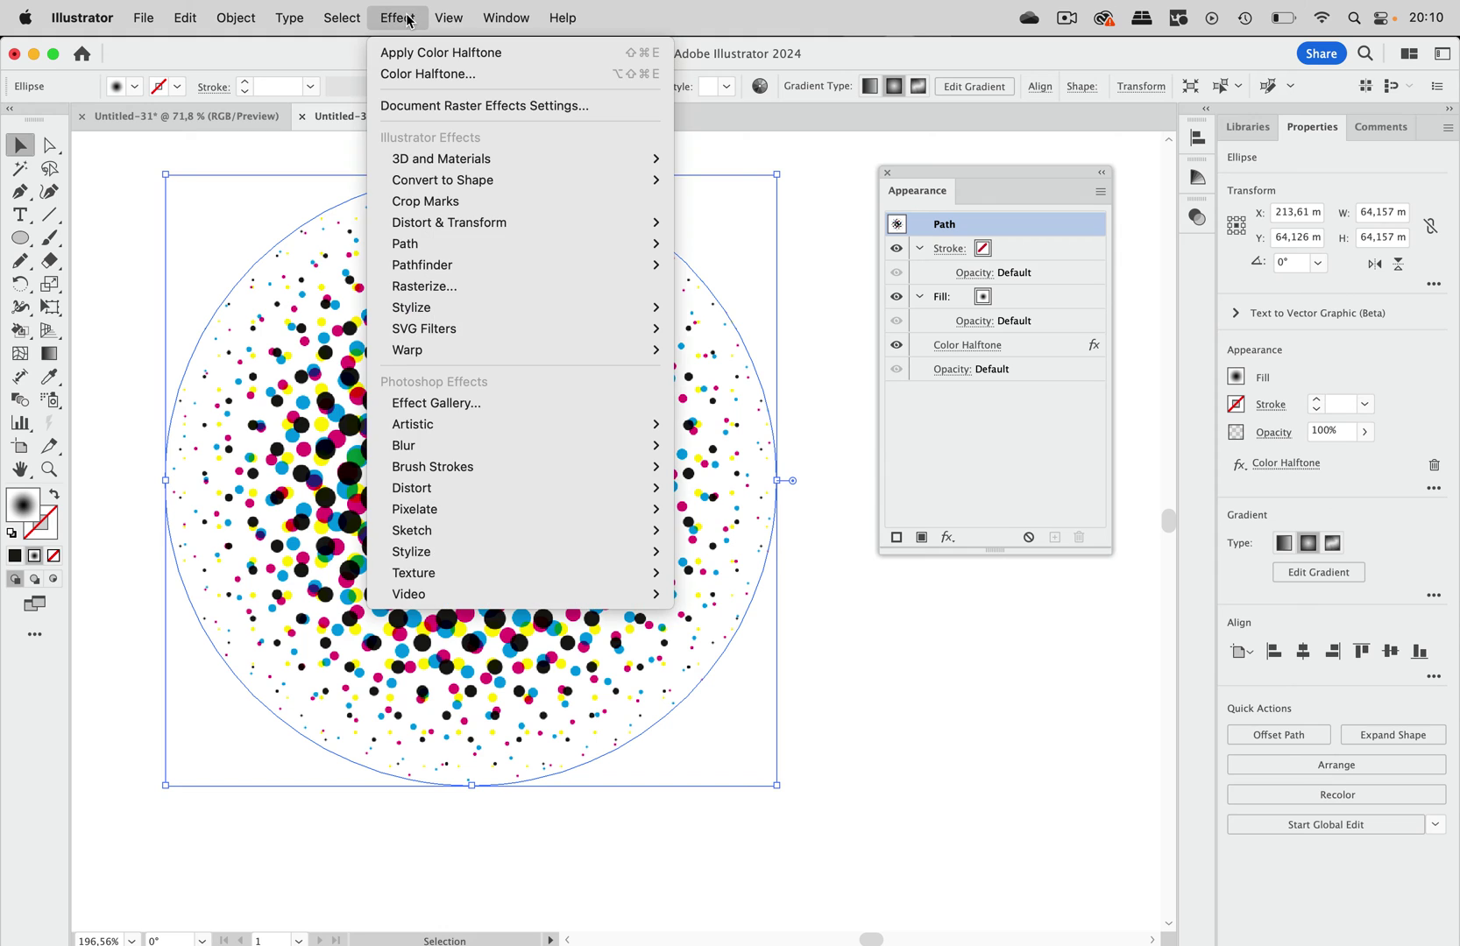
left_click(416, 287)
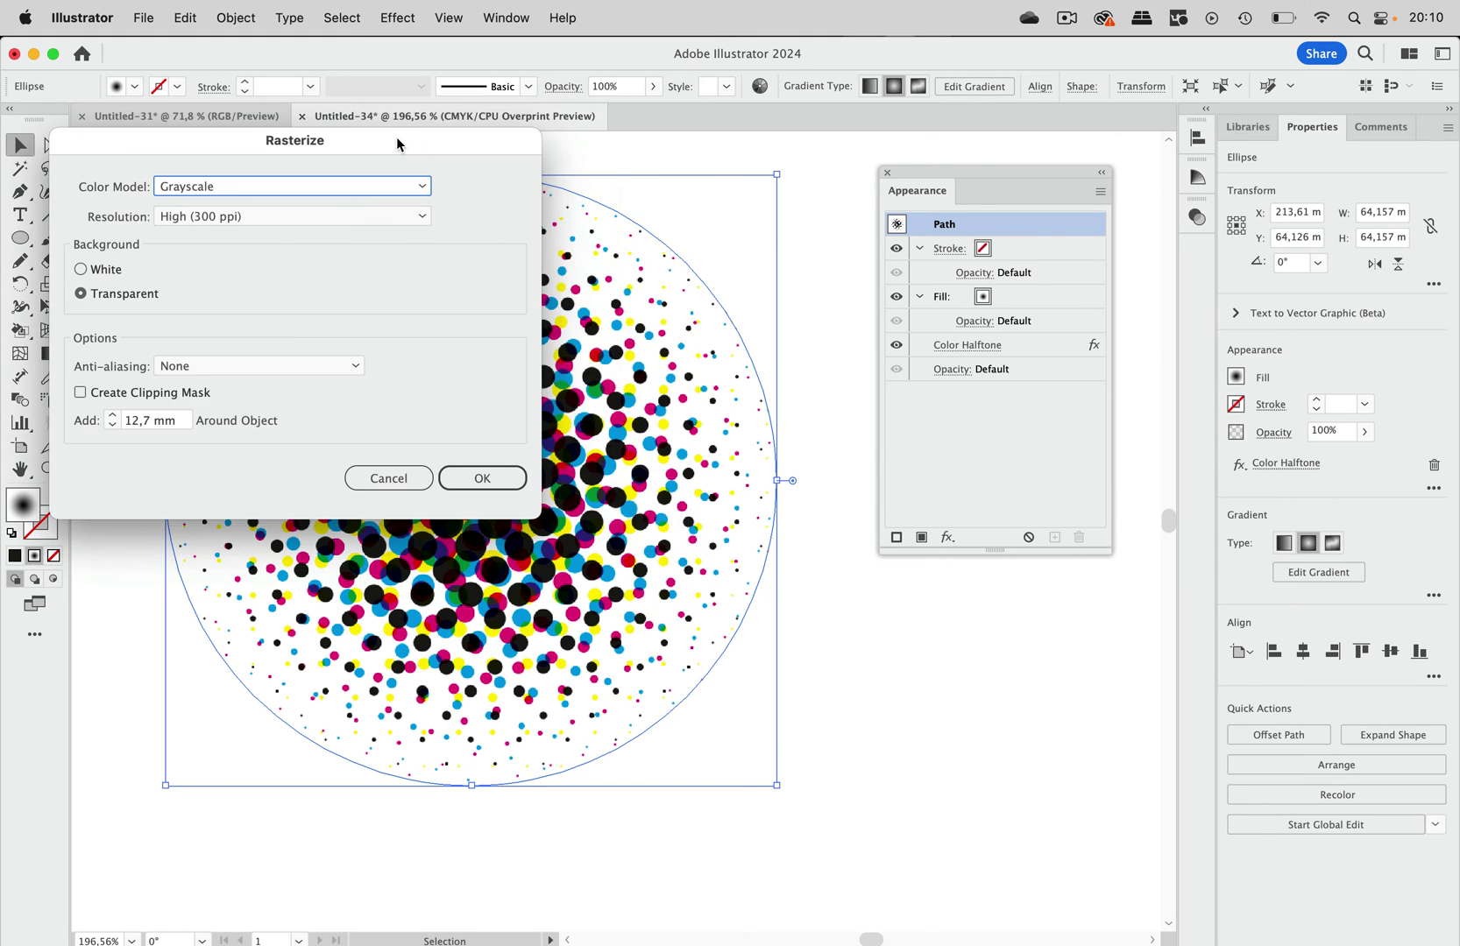
left_click_drag(397, 144, 931, 214)
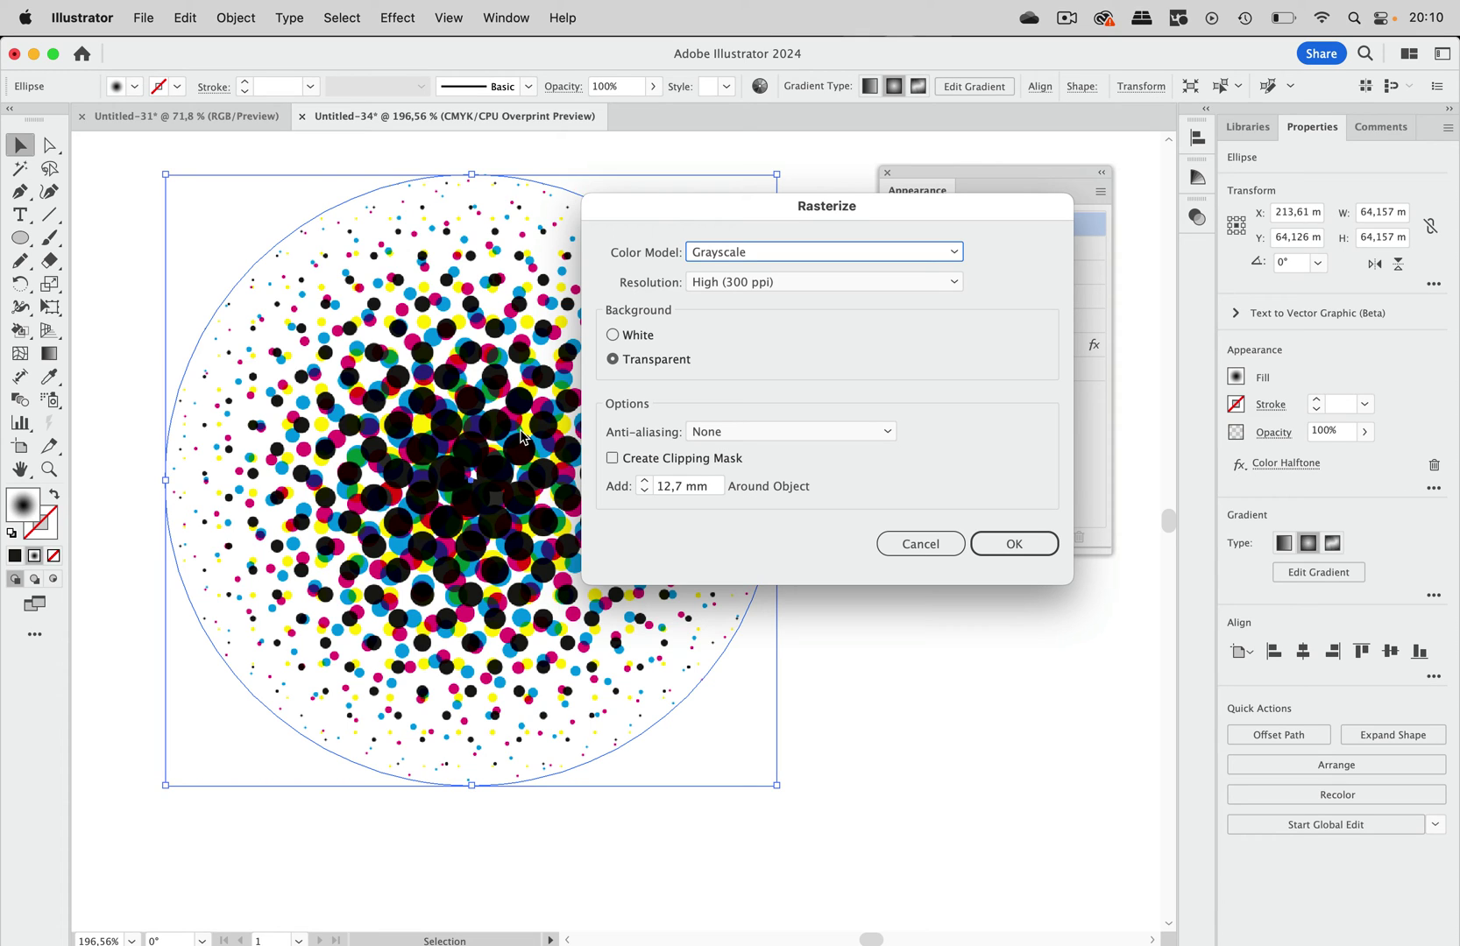
left_click(761, 254)
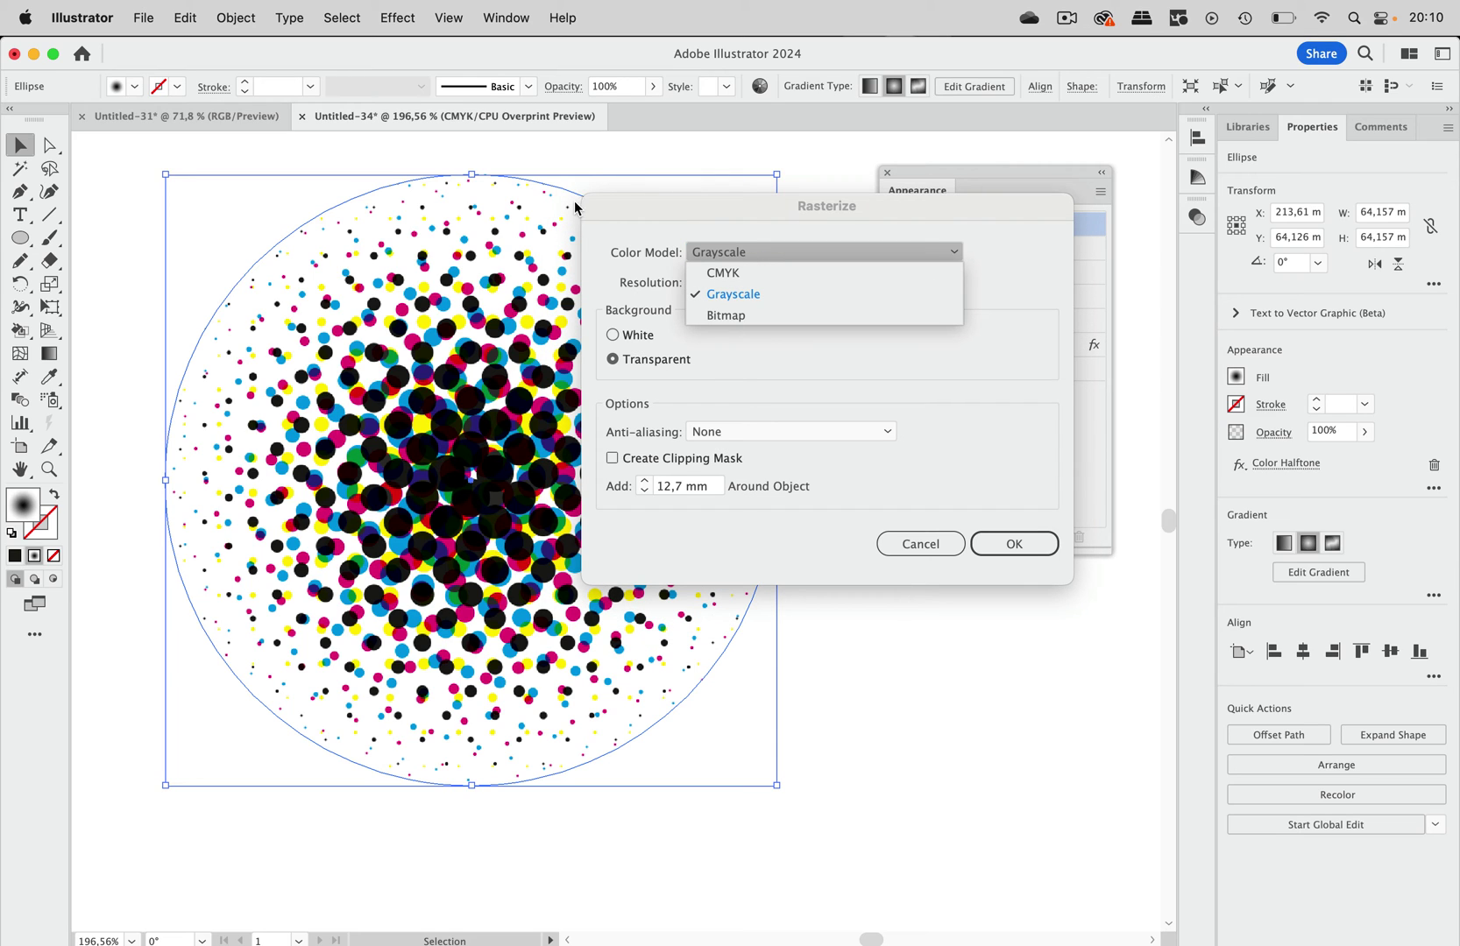
left_click(719, 272)
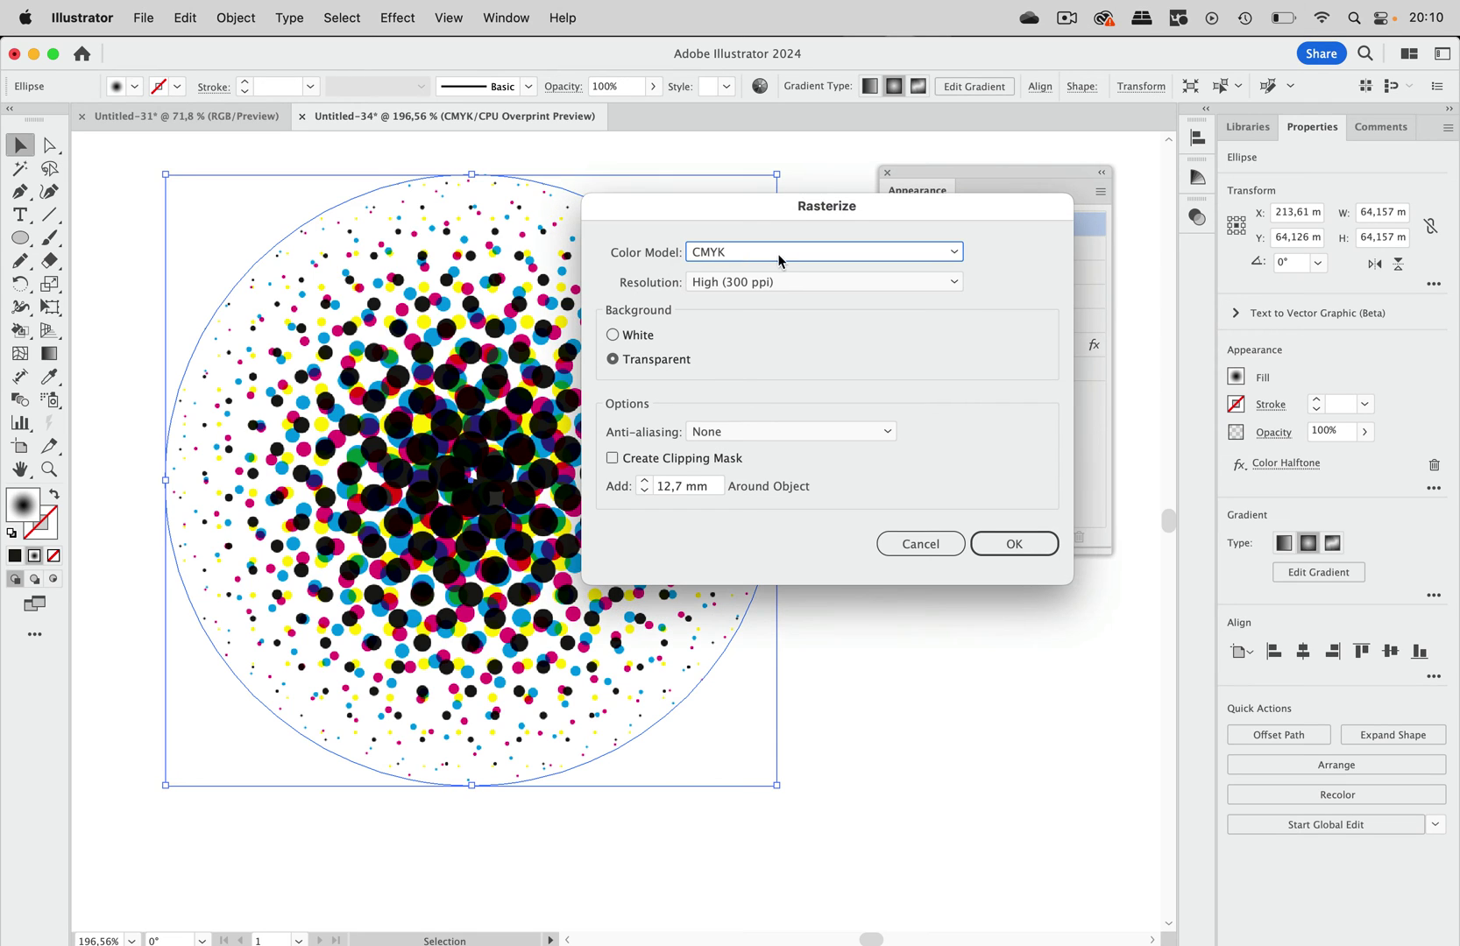
left_click(720, 254)
left_click(751, 295)
left_click(1018, 548)
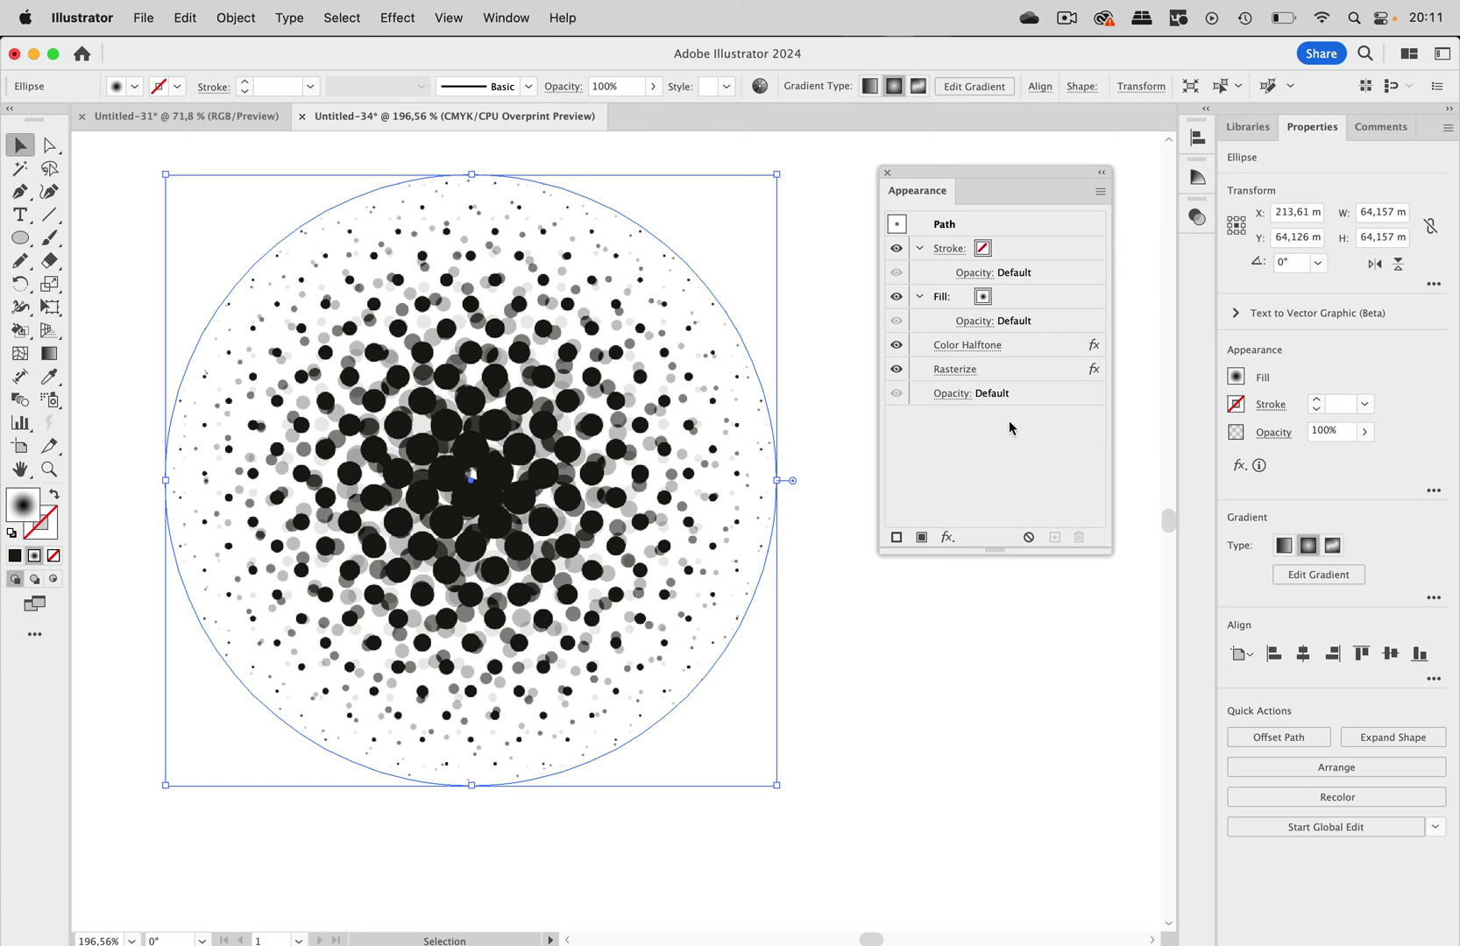
Move Rasterize above Color Halftone in the Appearance stack so the dots render solid black
left_click(1008, 372)
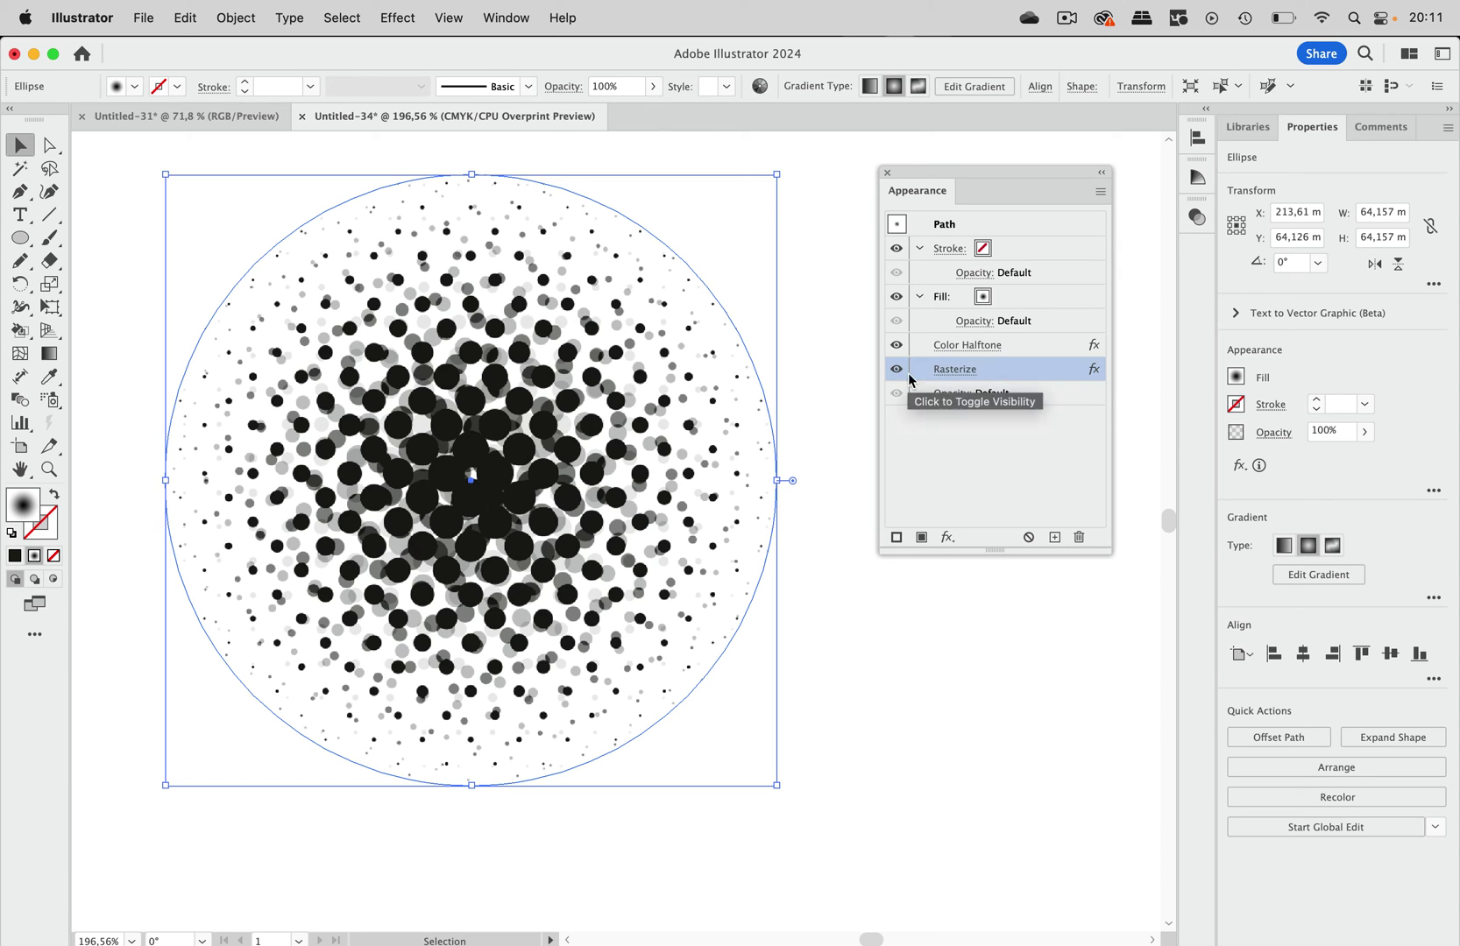
left_click_drag(1040, 376, 1031, 334)
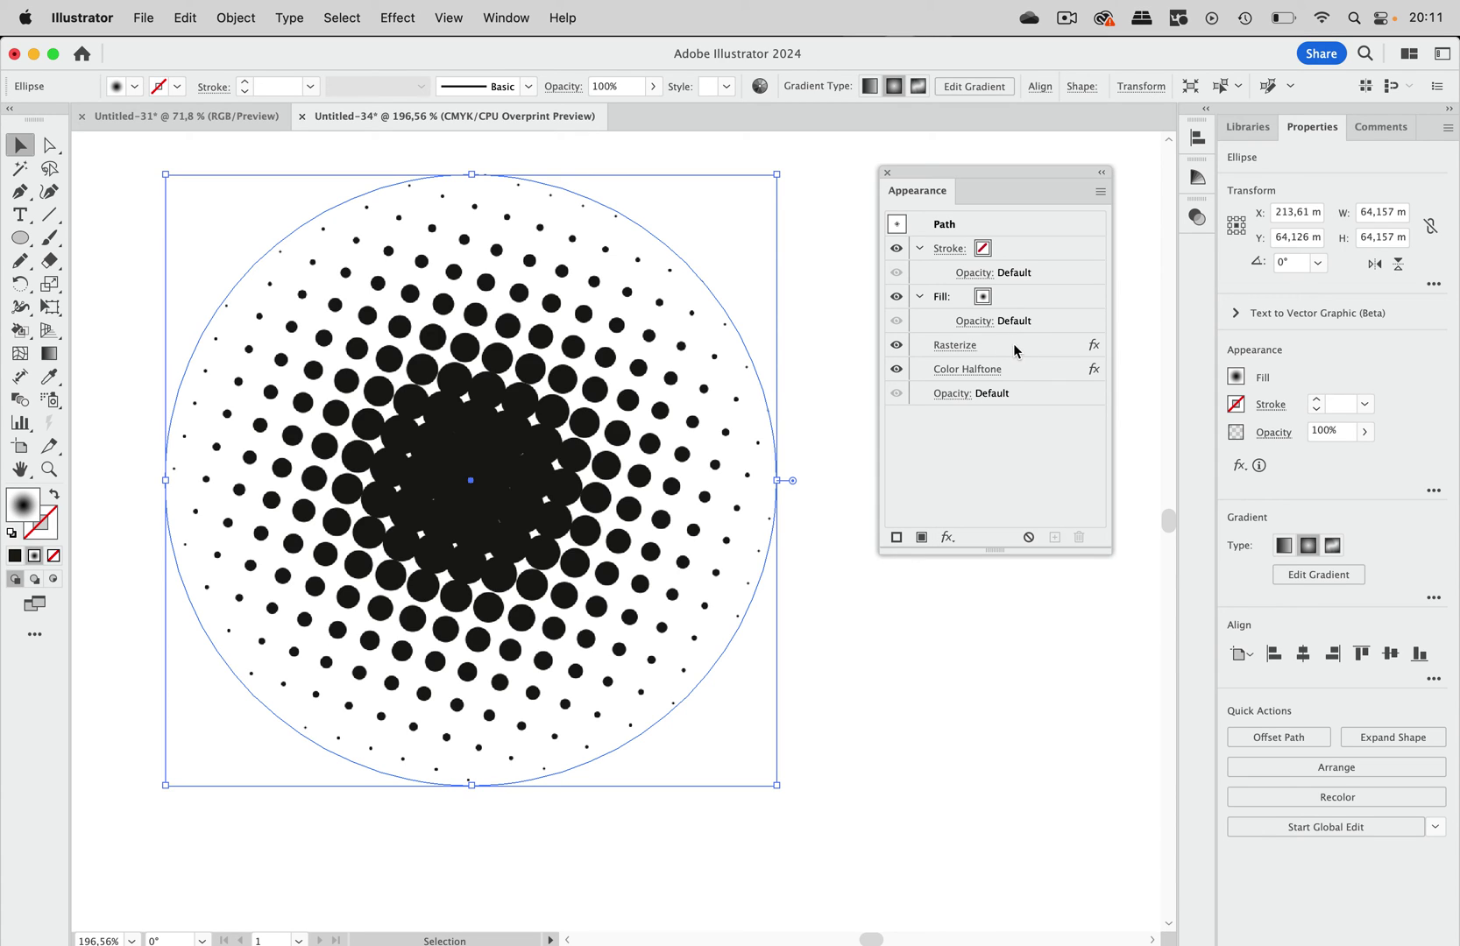
left_click(1014, 349)
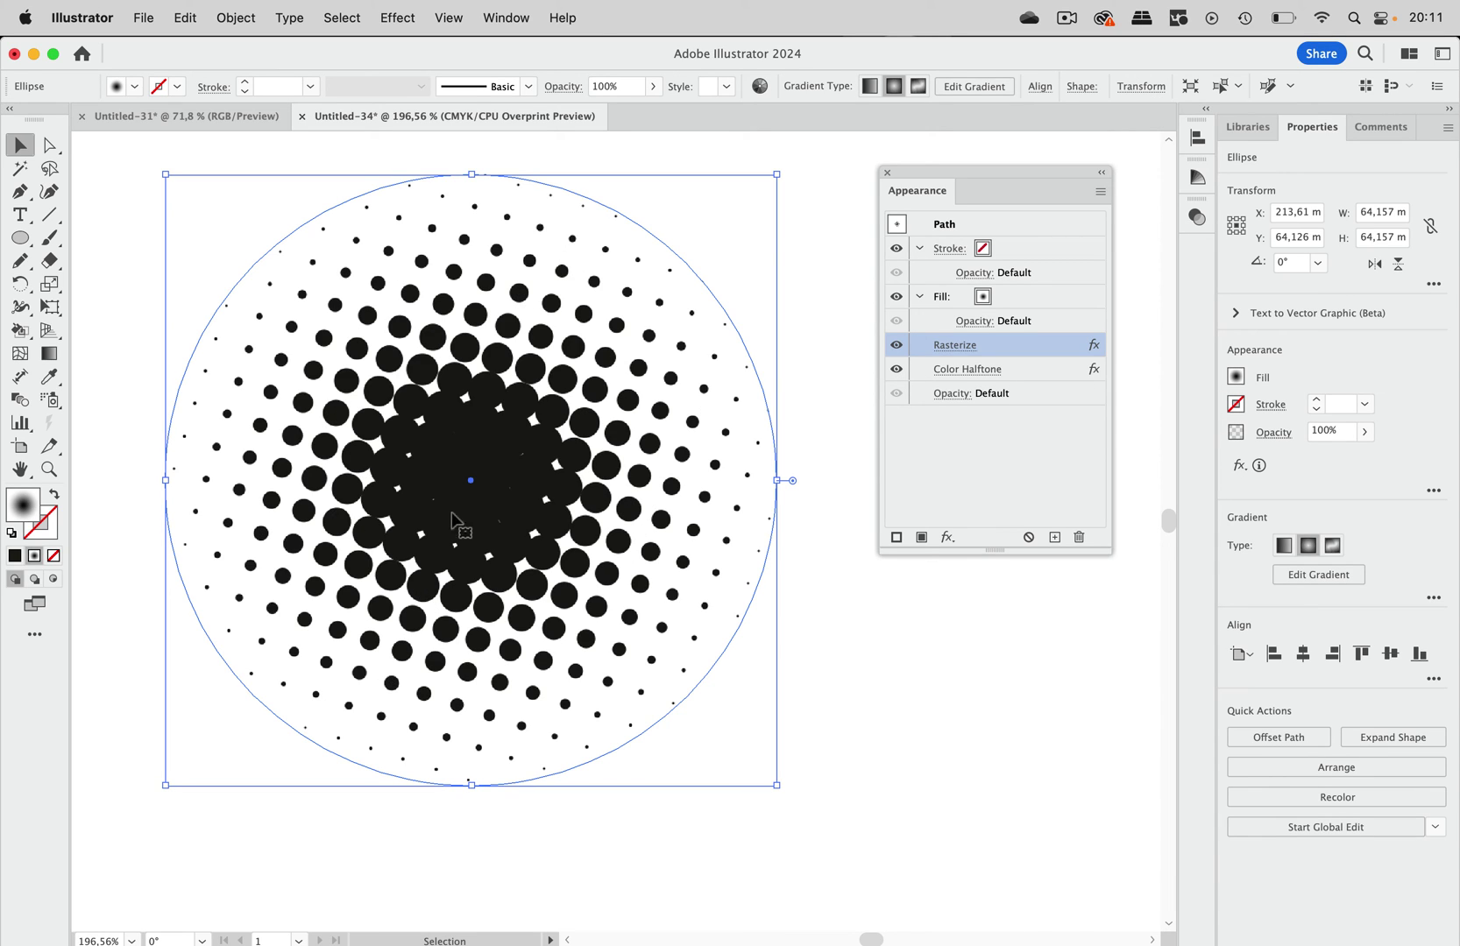
scroll(585, 561, "right", 5)
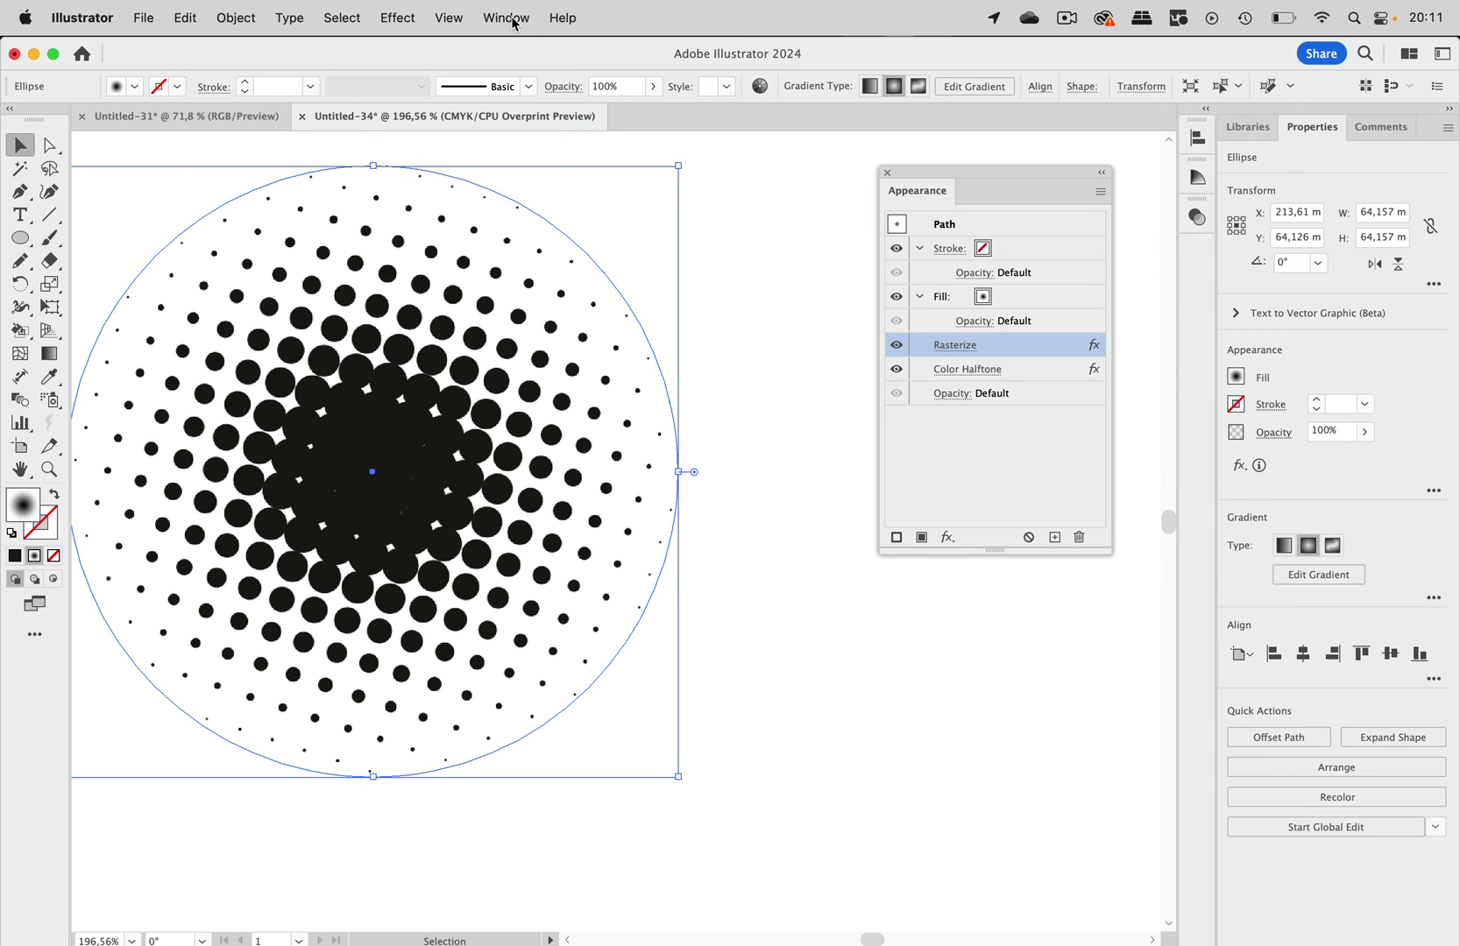
Group the halftone circle and shift the Appearance panel closer to the artwork
left_click(252, 22)
left_click(267, 146)
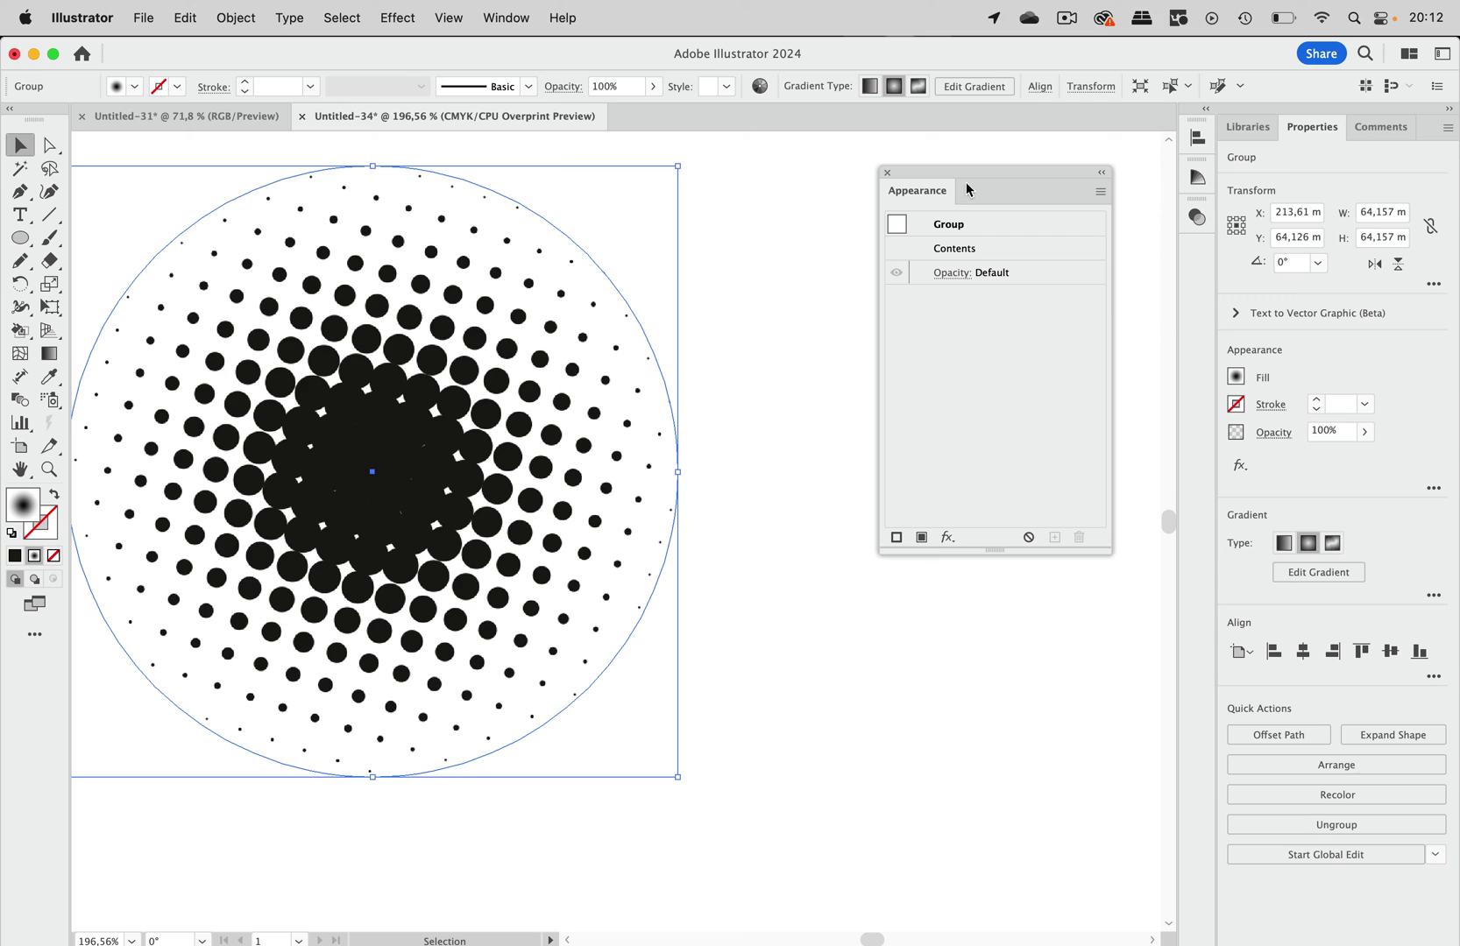
left_click_drag(983, 175, 897, 181)
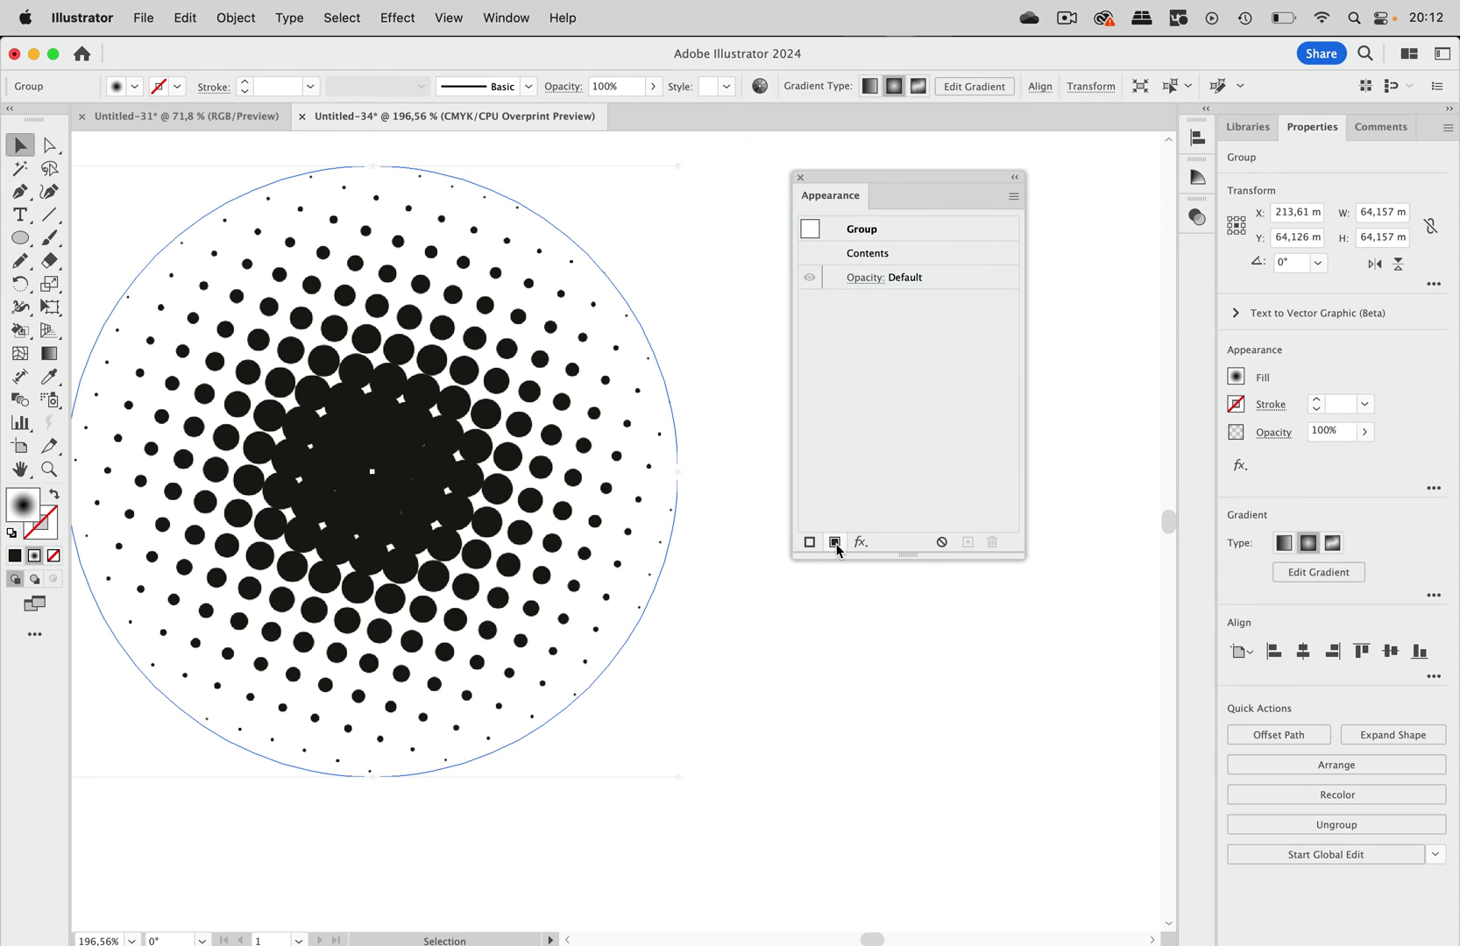
Add a new magenta fill to the halftone group in the Appearance panel
left_click(835, 543)
left_click(912, 301)
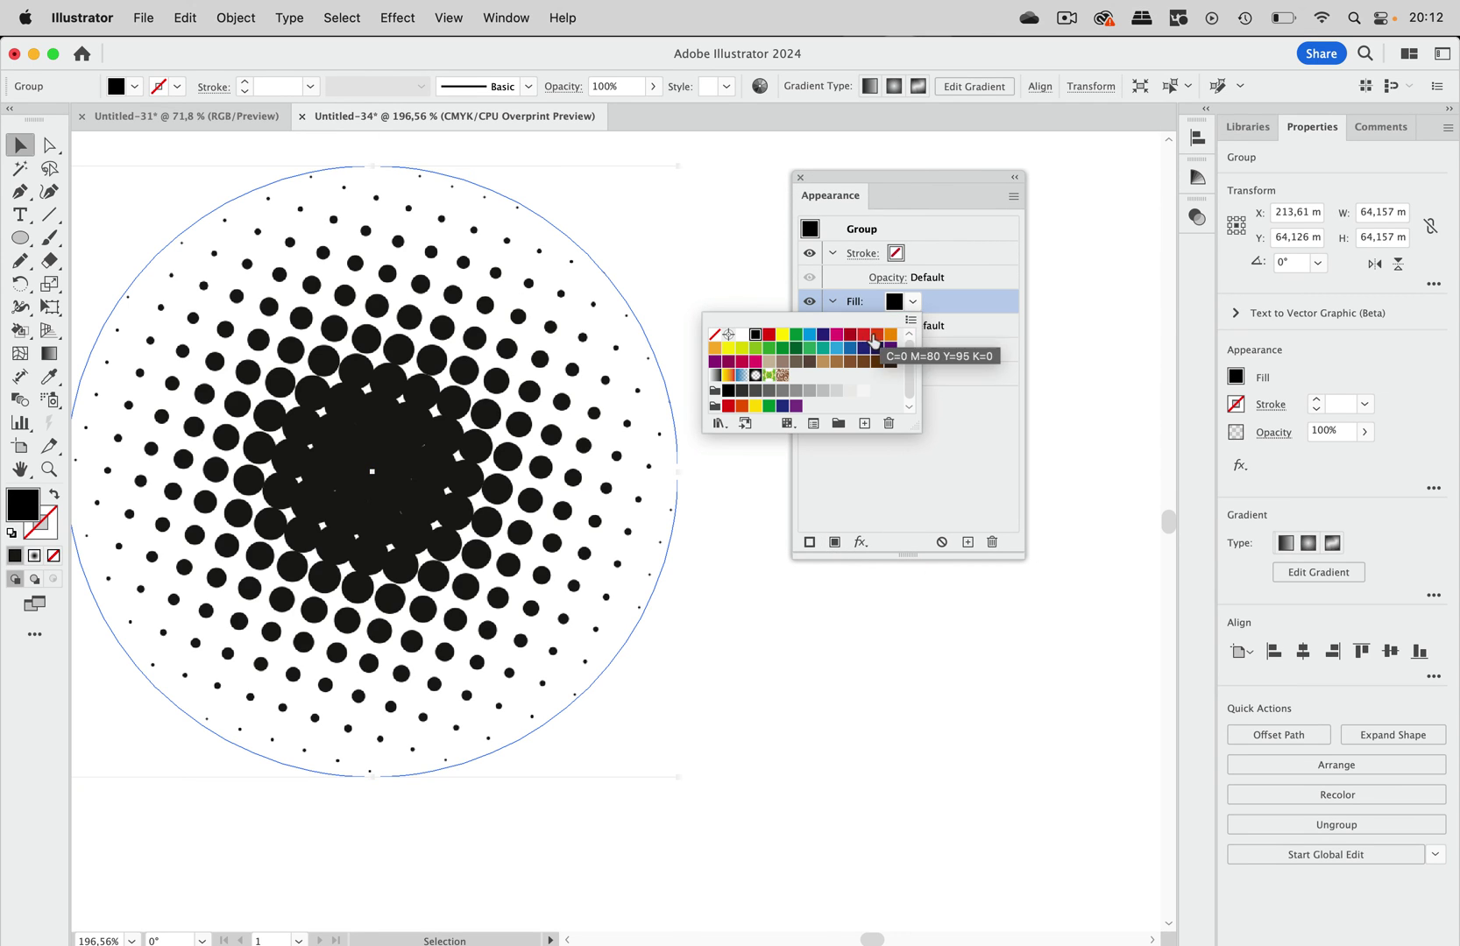
left_click(837, 336)
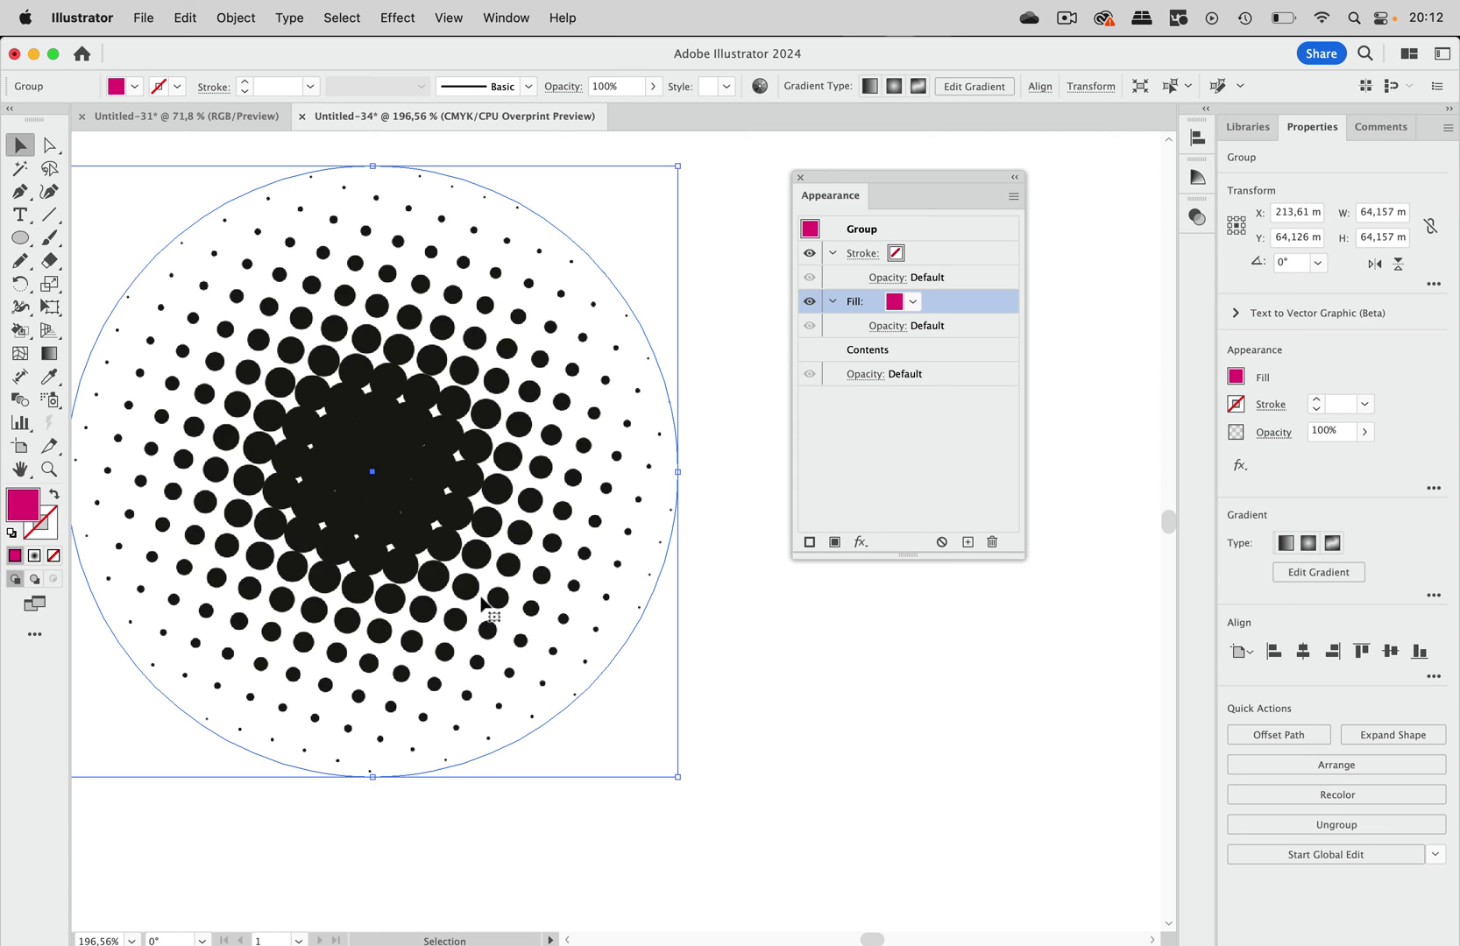
Set the Rasterize effect's background to White
double_click(927, 351)
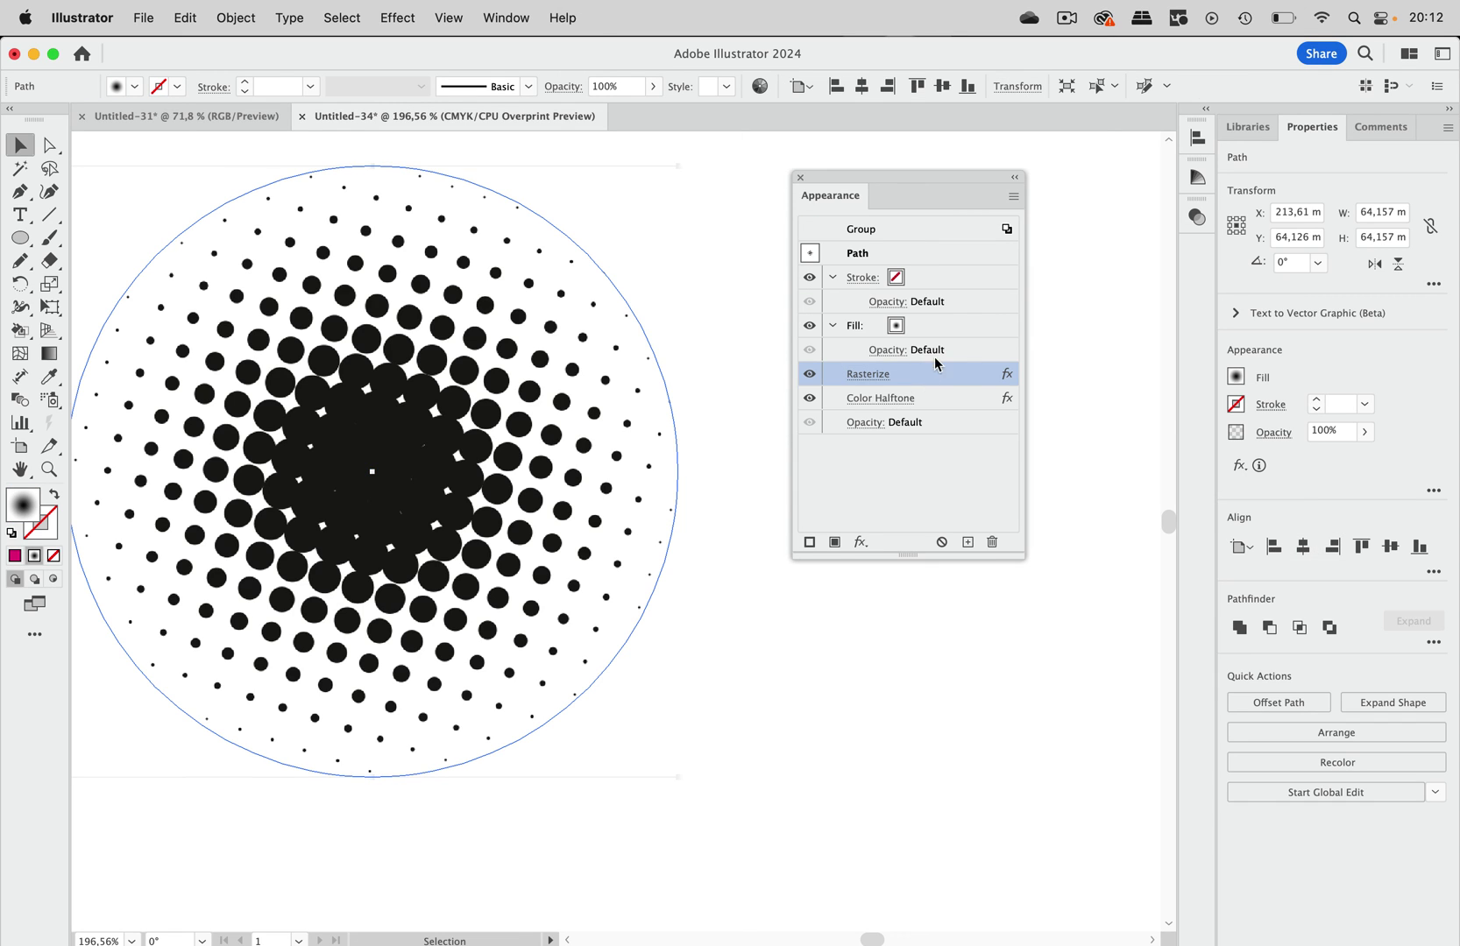
left_click(884, 383)
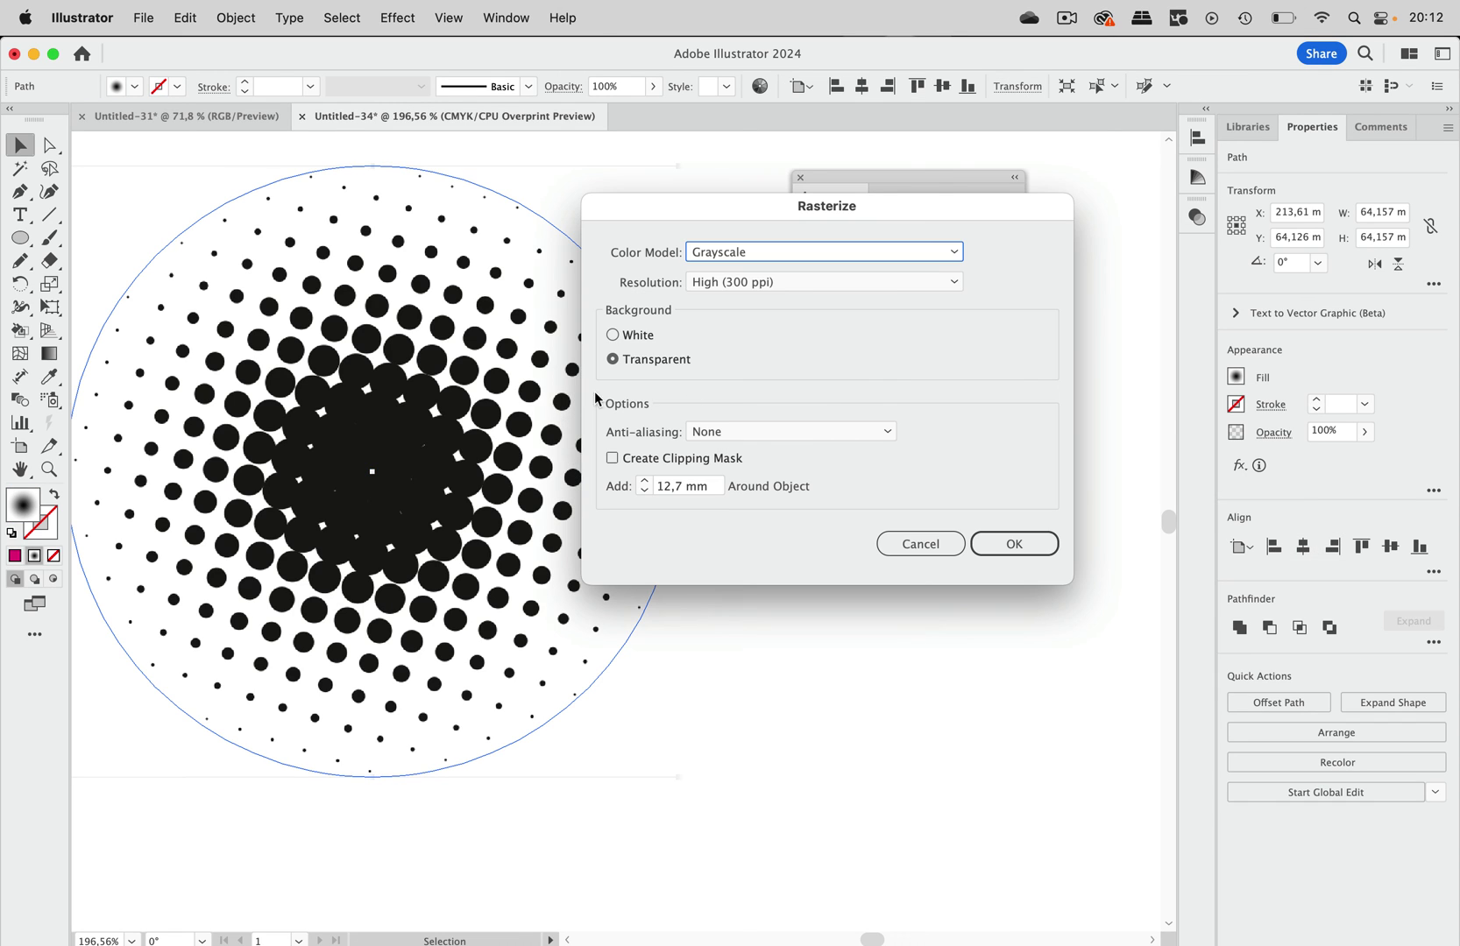
left_click(648, 338)
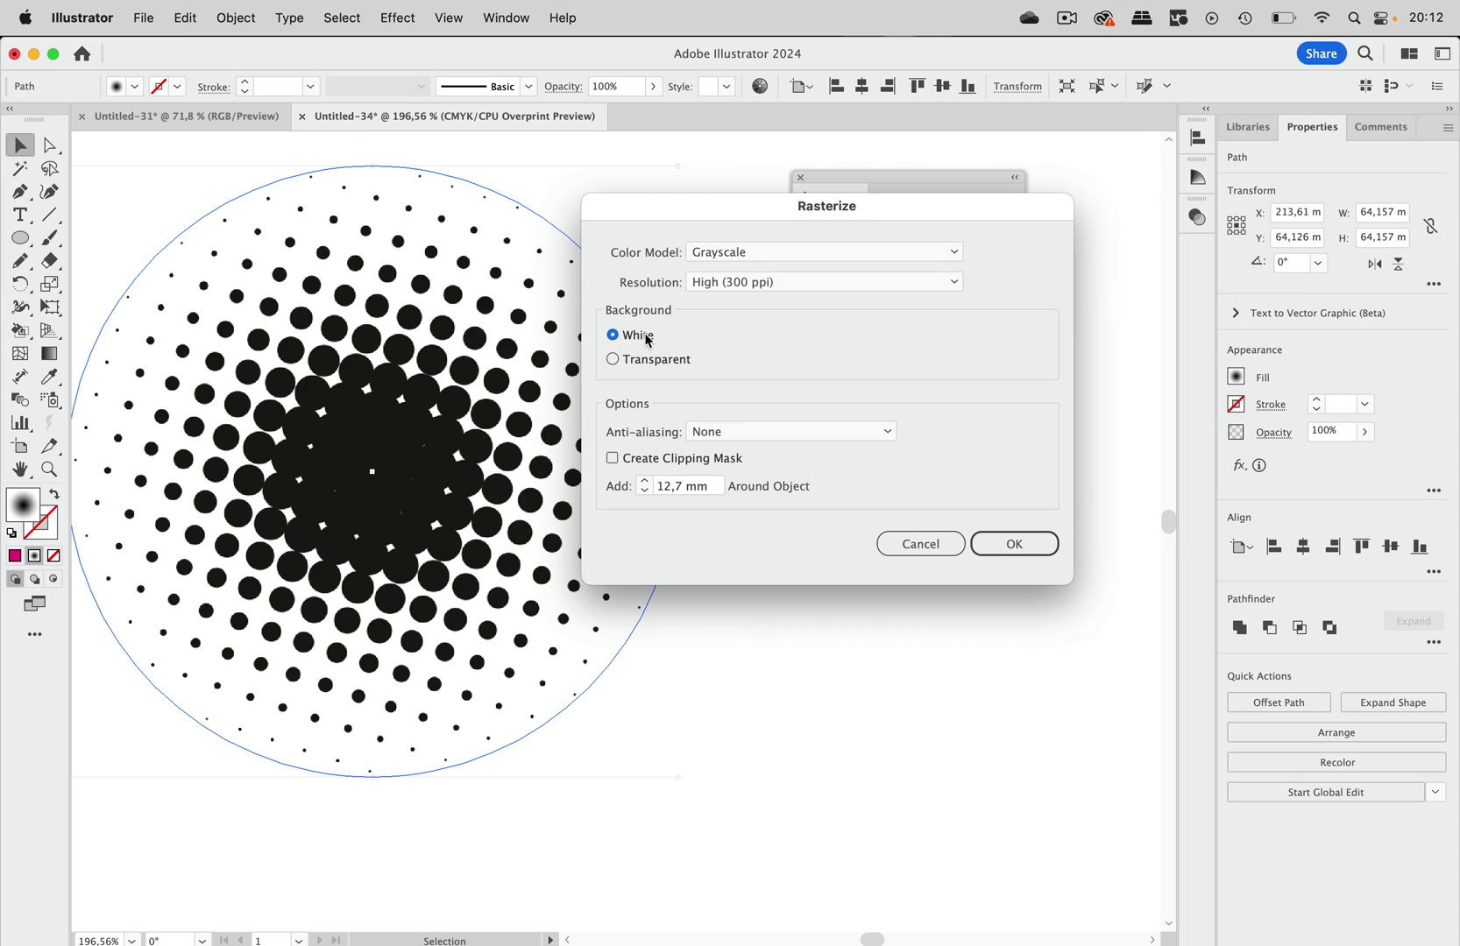
left_click(997, 531)
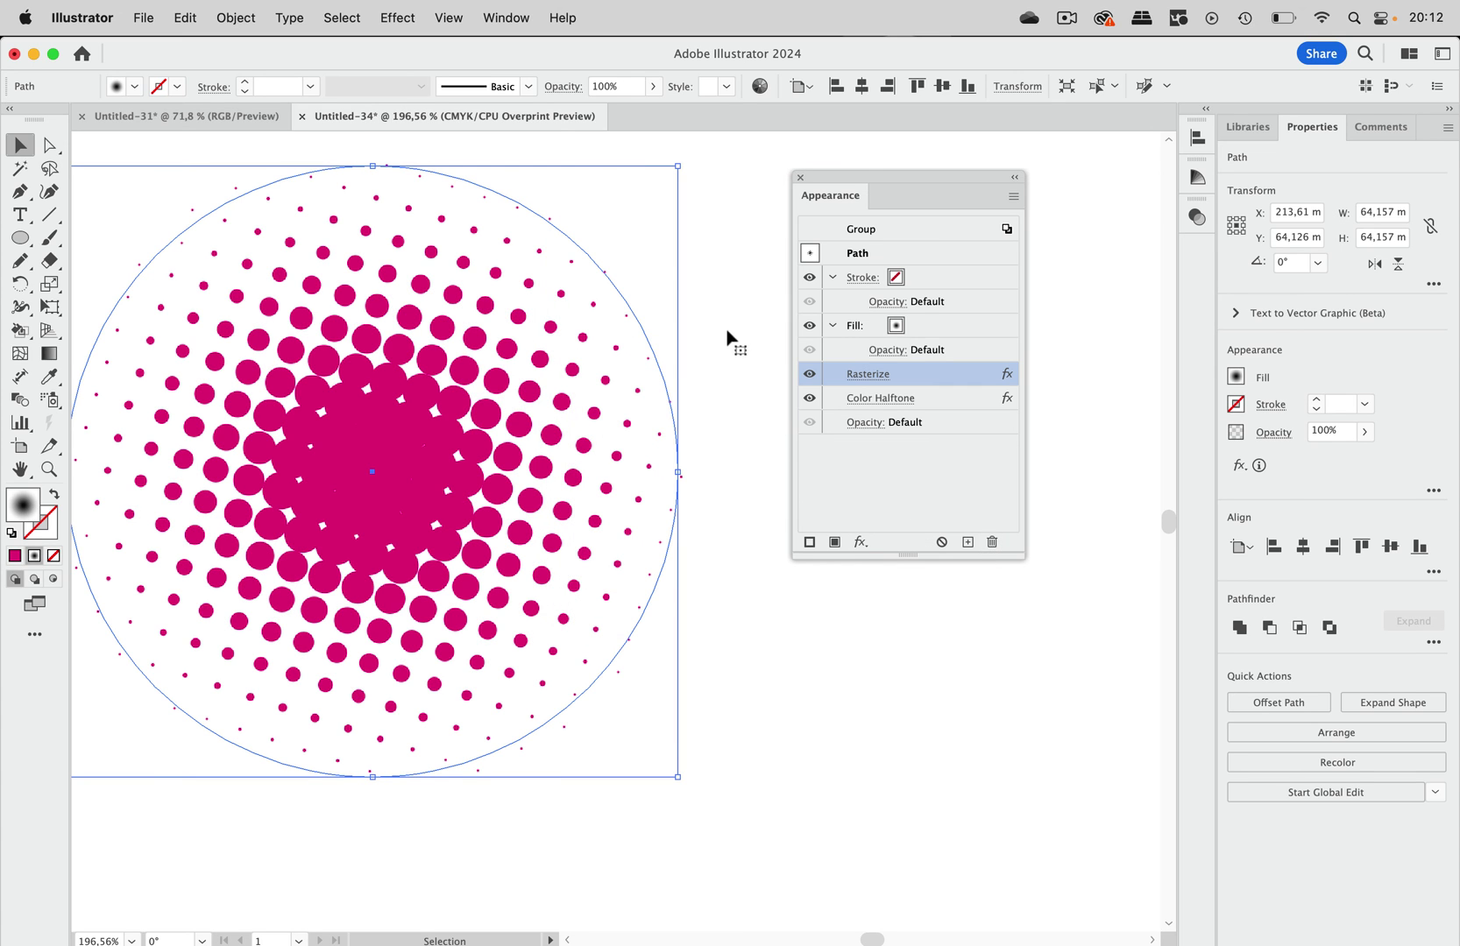
Change the group's fill from brown to green so the halftone dots render green
left_click(922, 233)
left_click(895, 305)
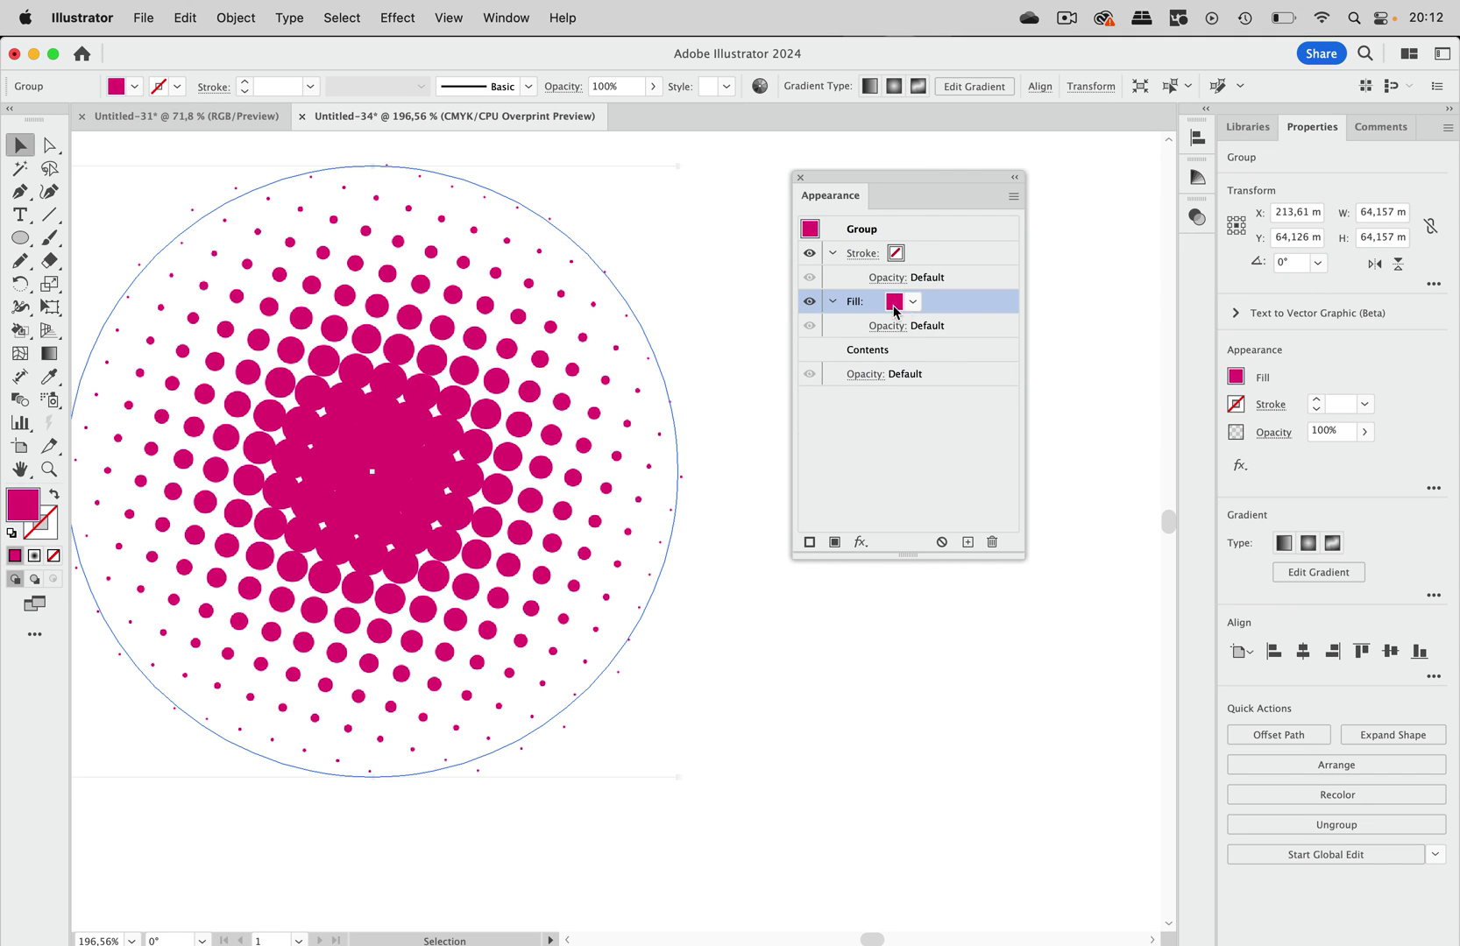
left_click(913, 302)
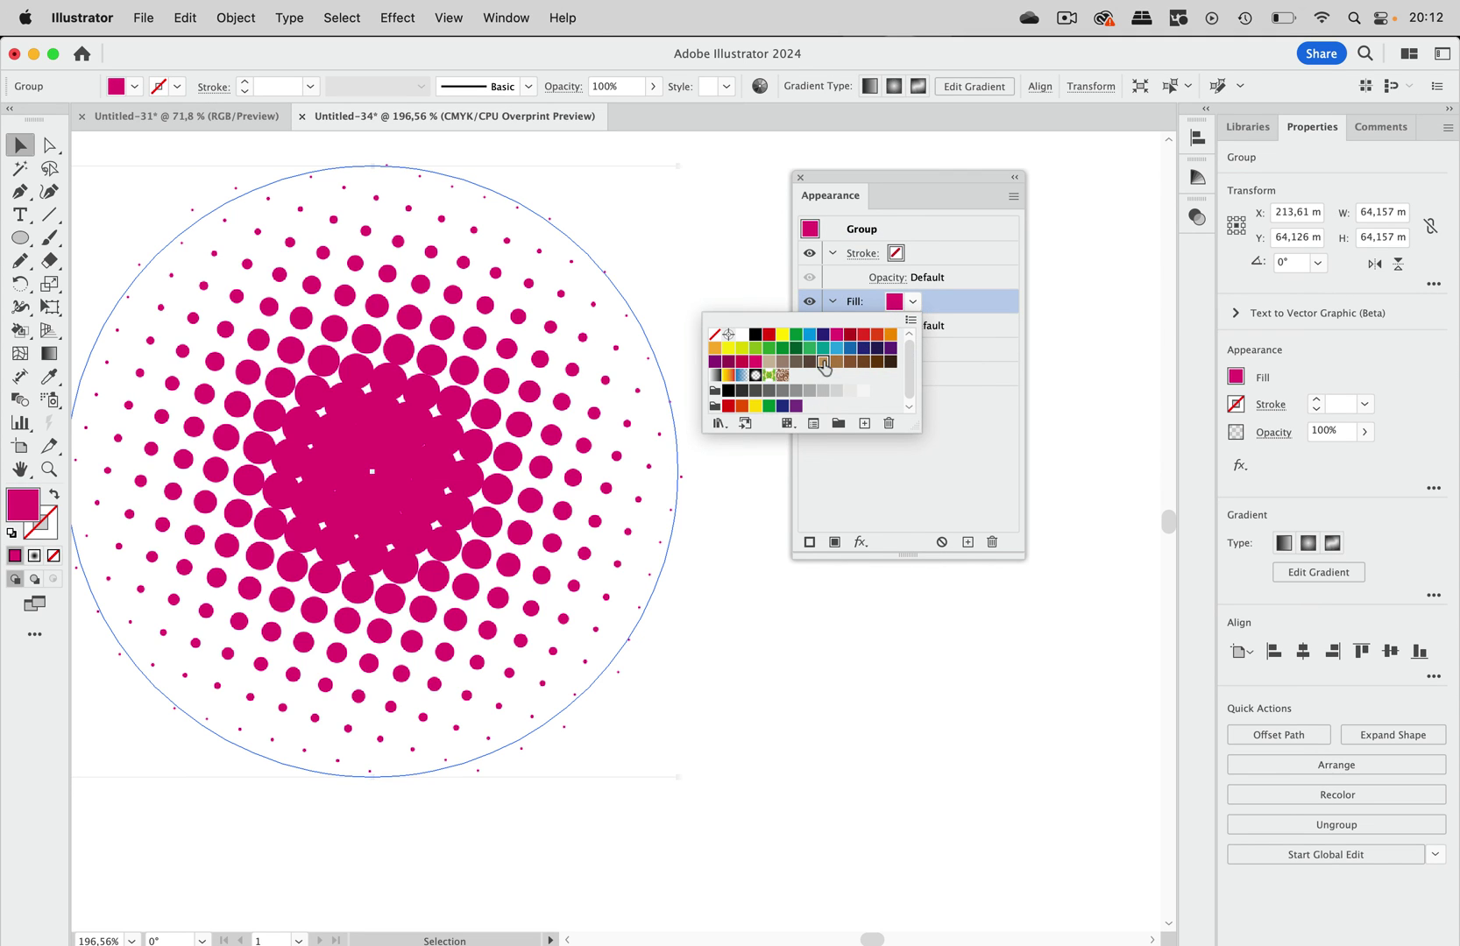
left_click(824, 363)
left_click(915, 305)
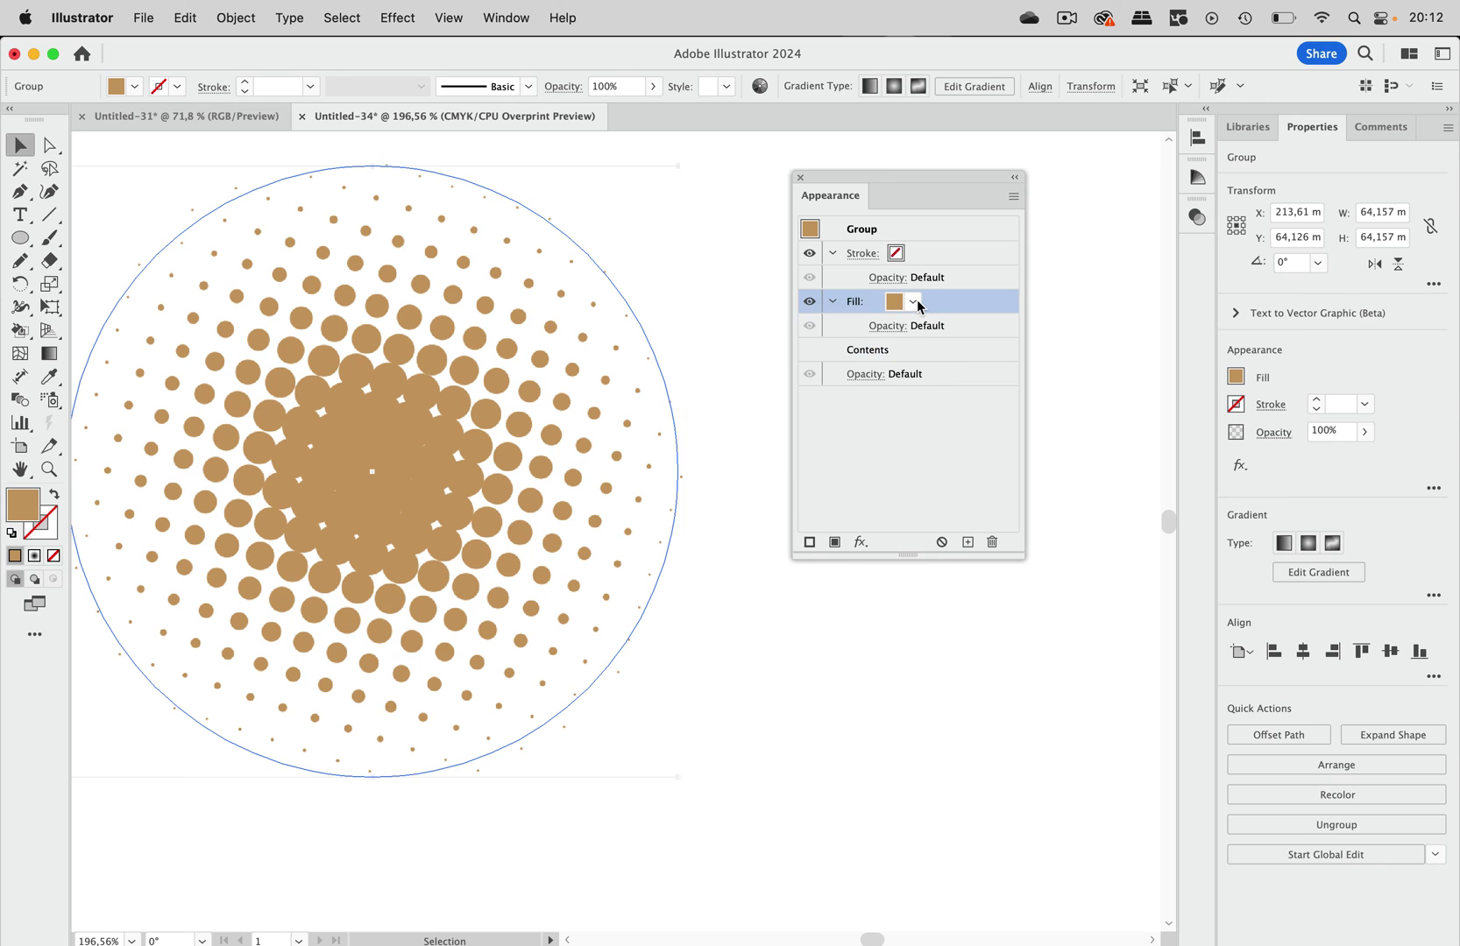
left_click(916, 304)
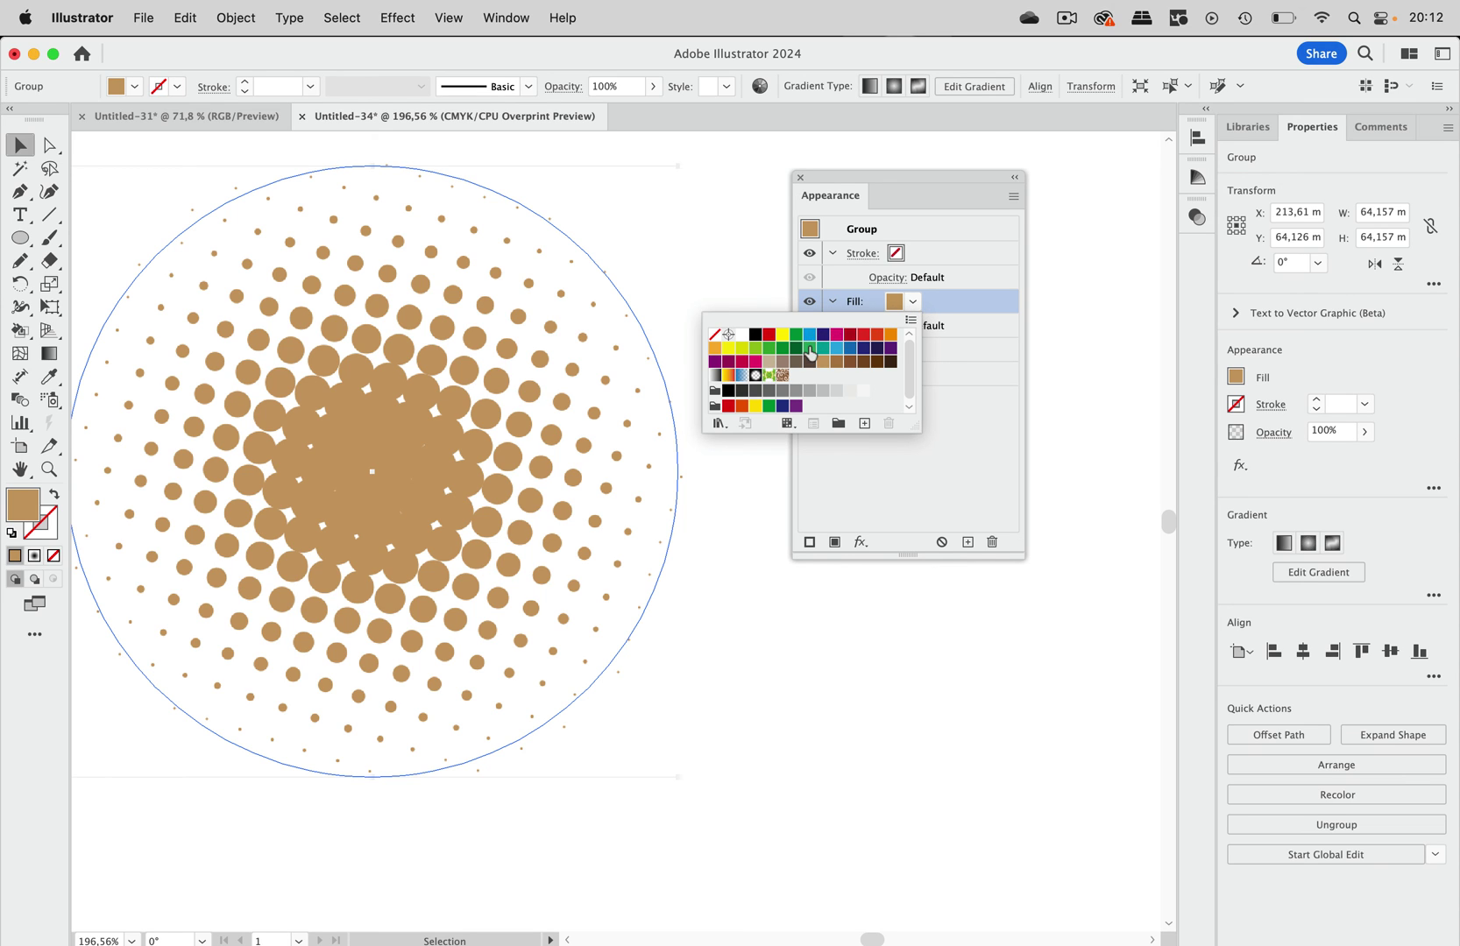
left_click(810, 351)
left_click(960, 309)
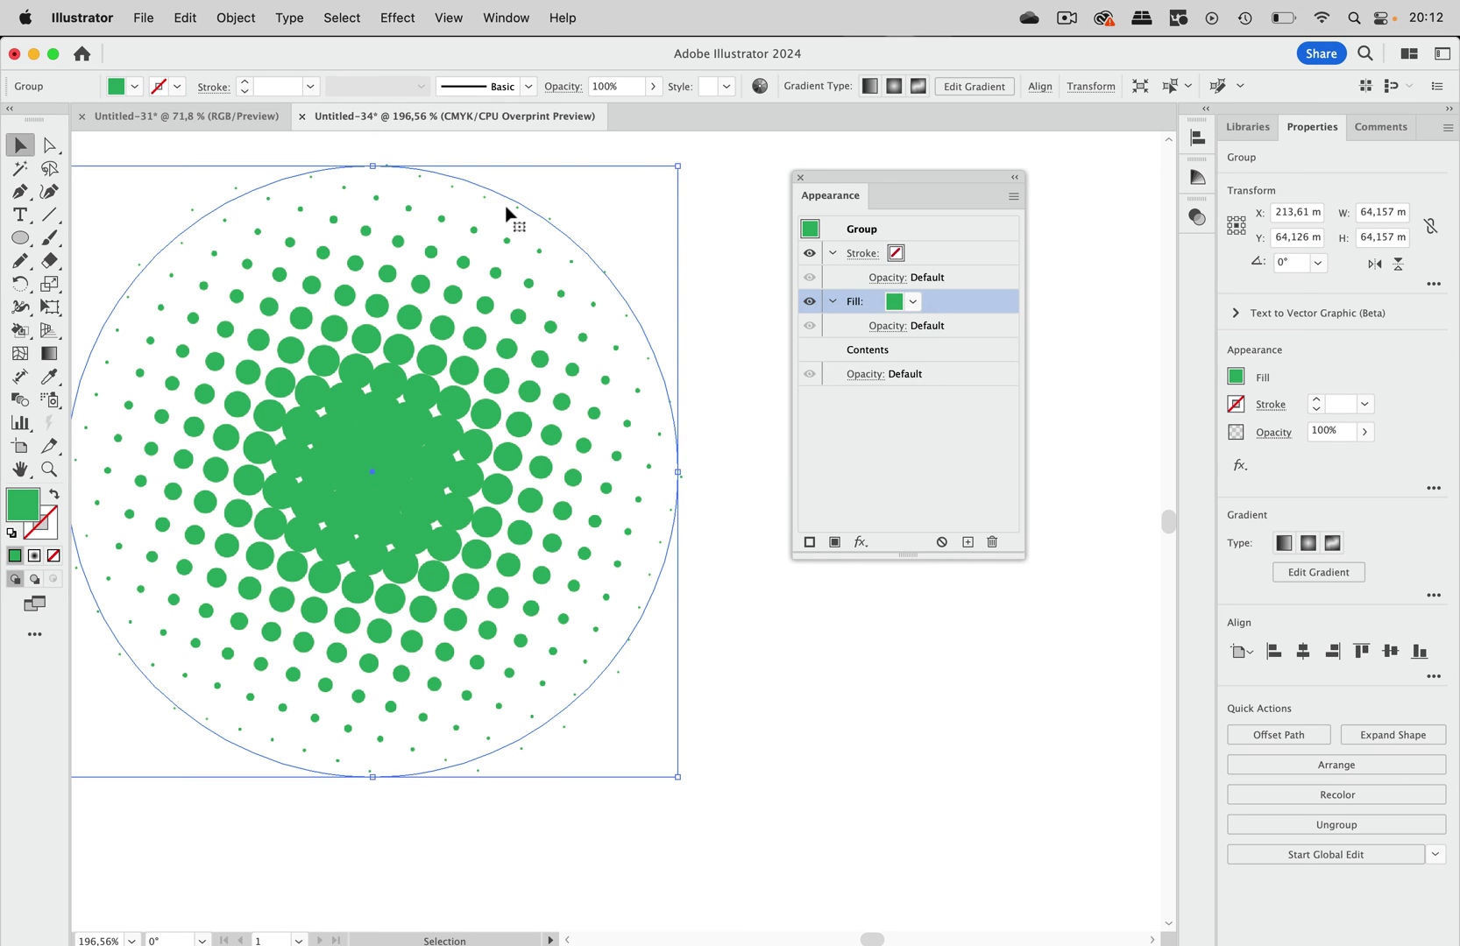
left_click(51, 148)
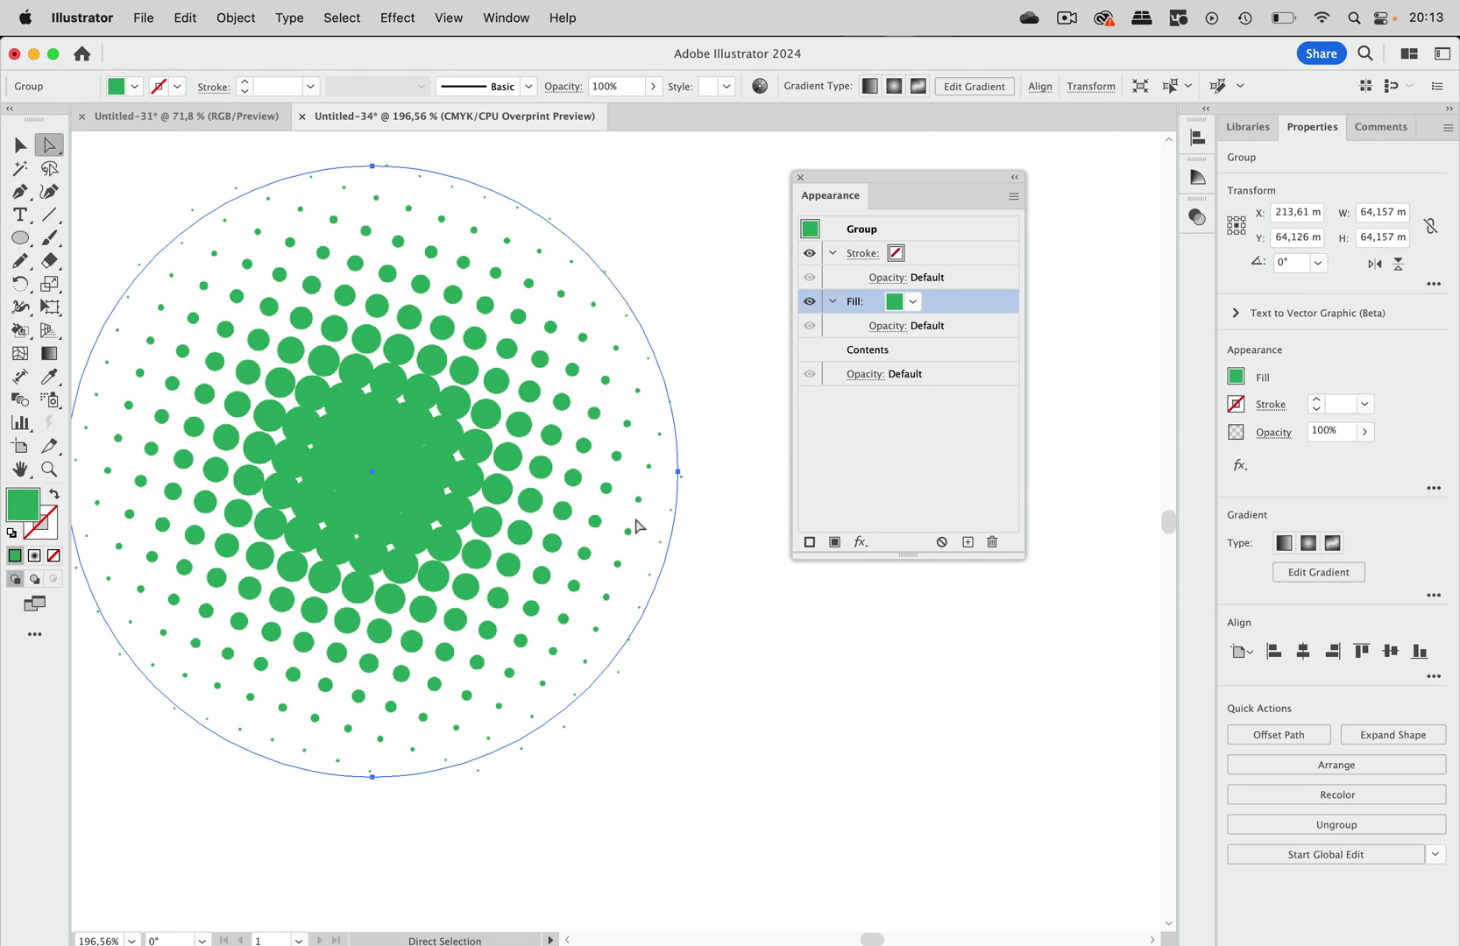
Select the path's gradient fill and place the Gradient panel beside the artwork
double_click(927, 352)
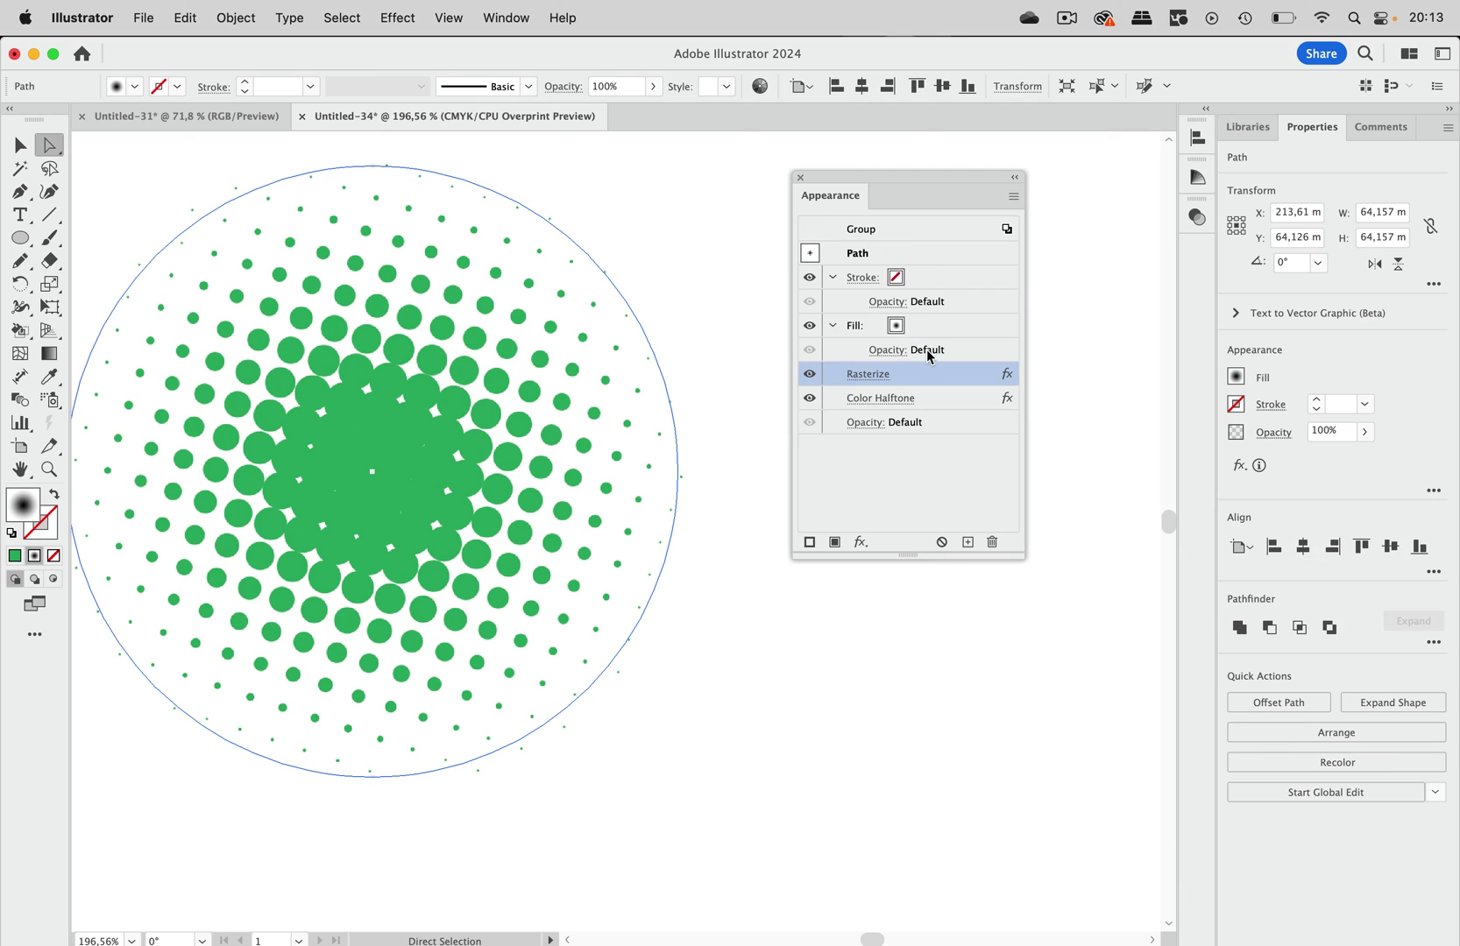
left_click(896, 326)
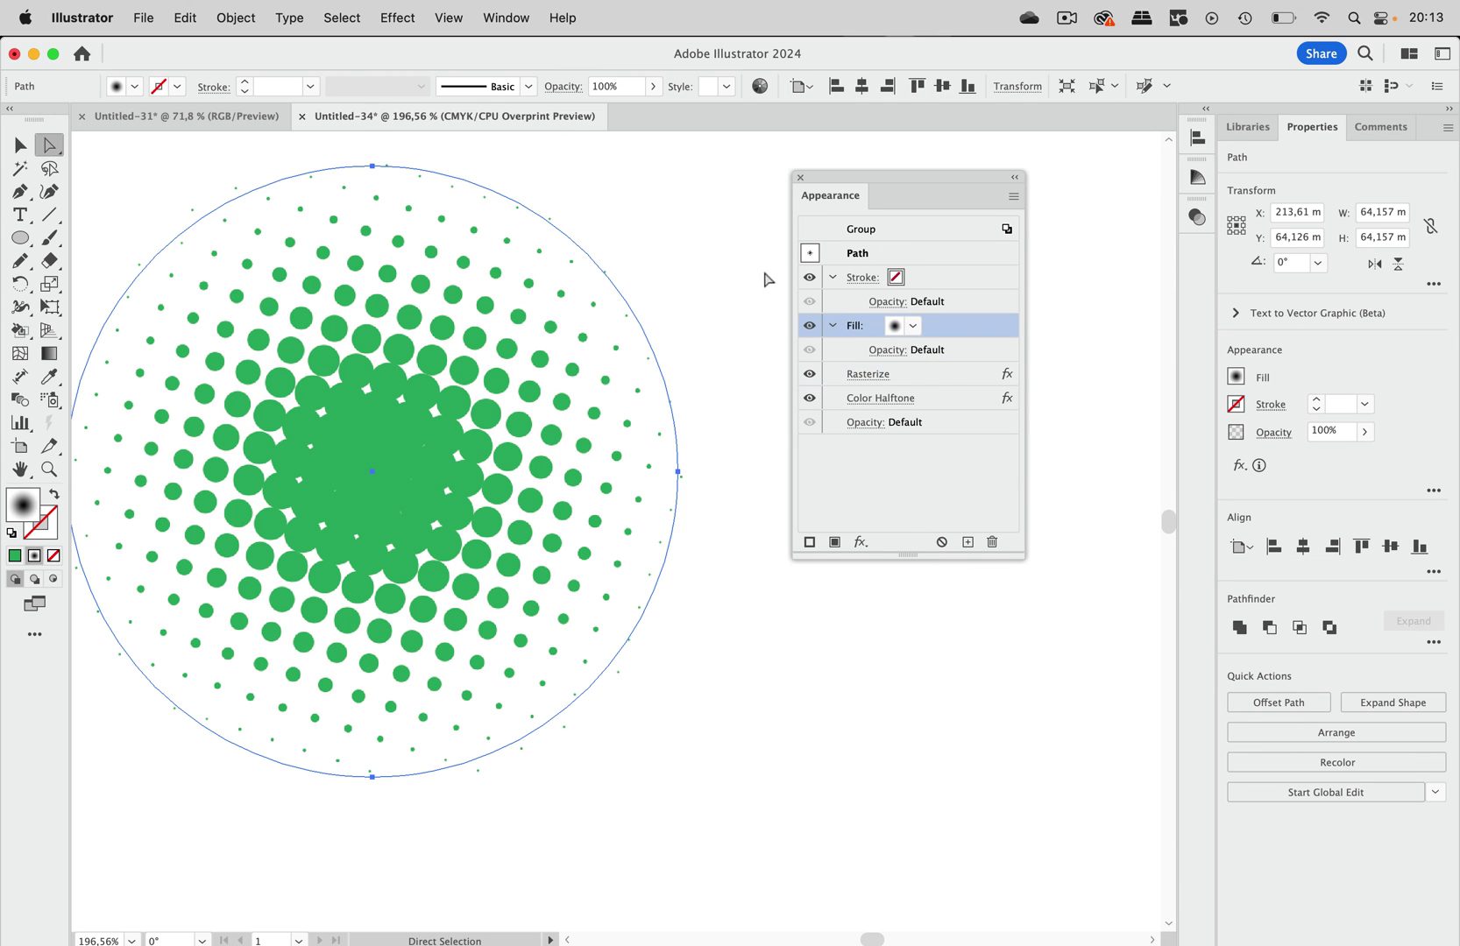
left_click(513, 18)
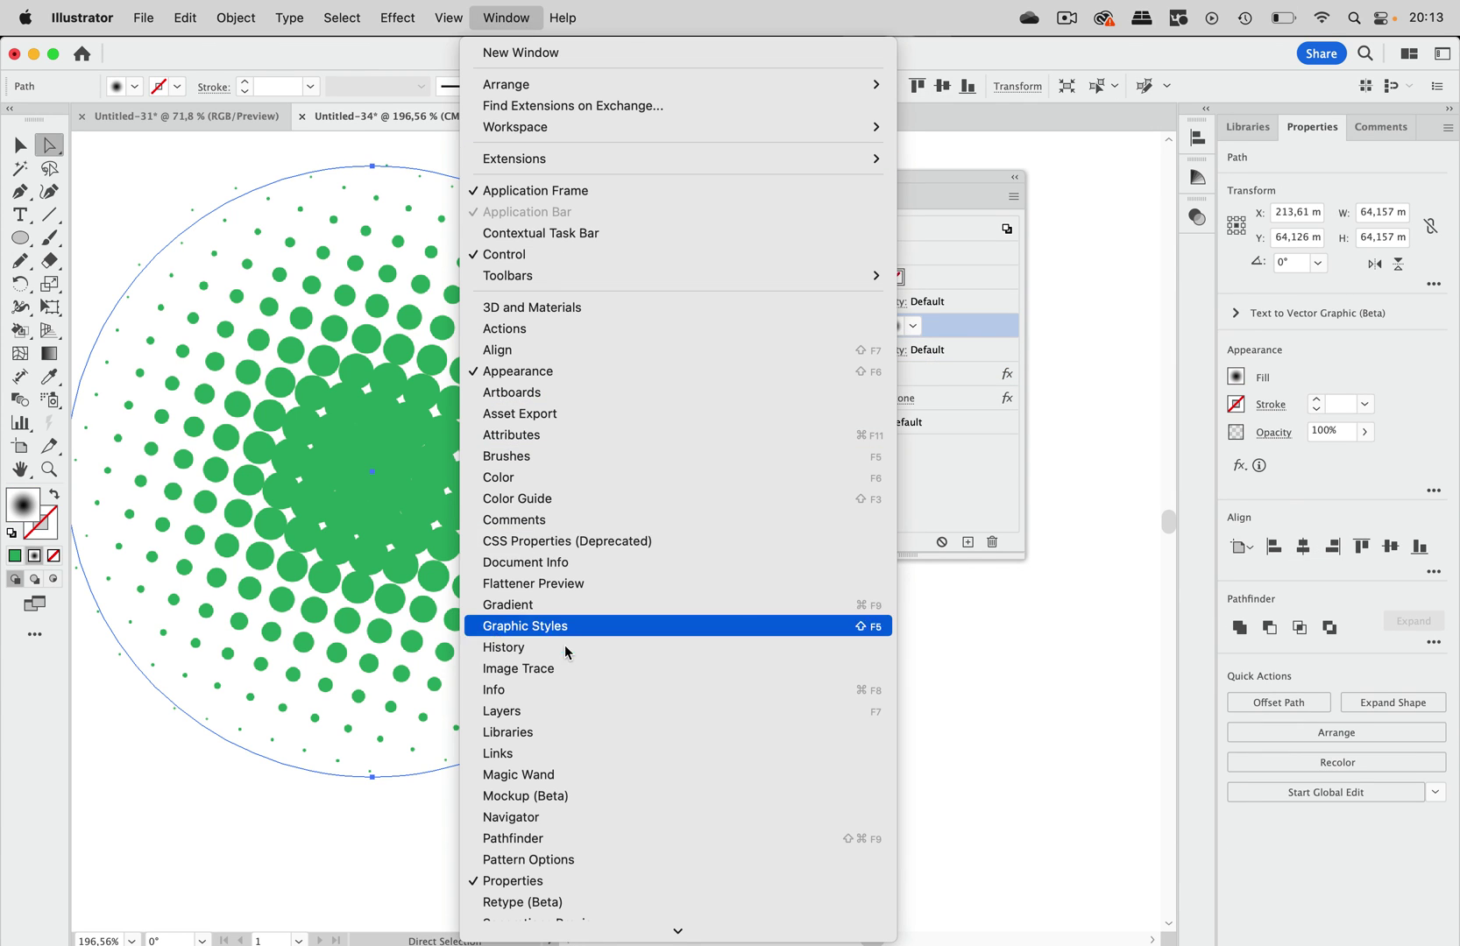
left_click(565, 614)
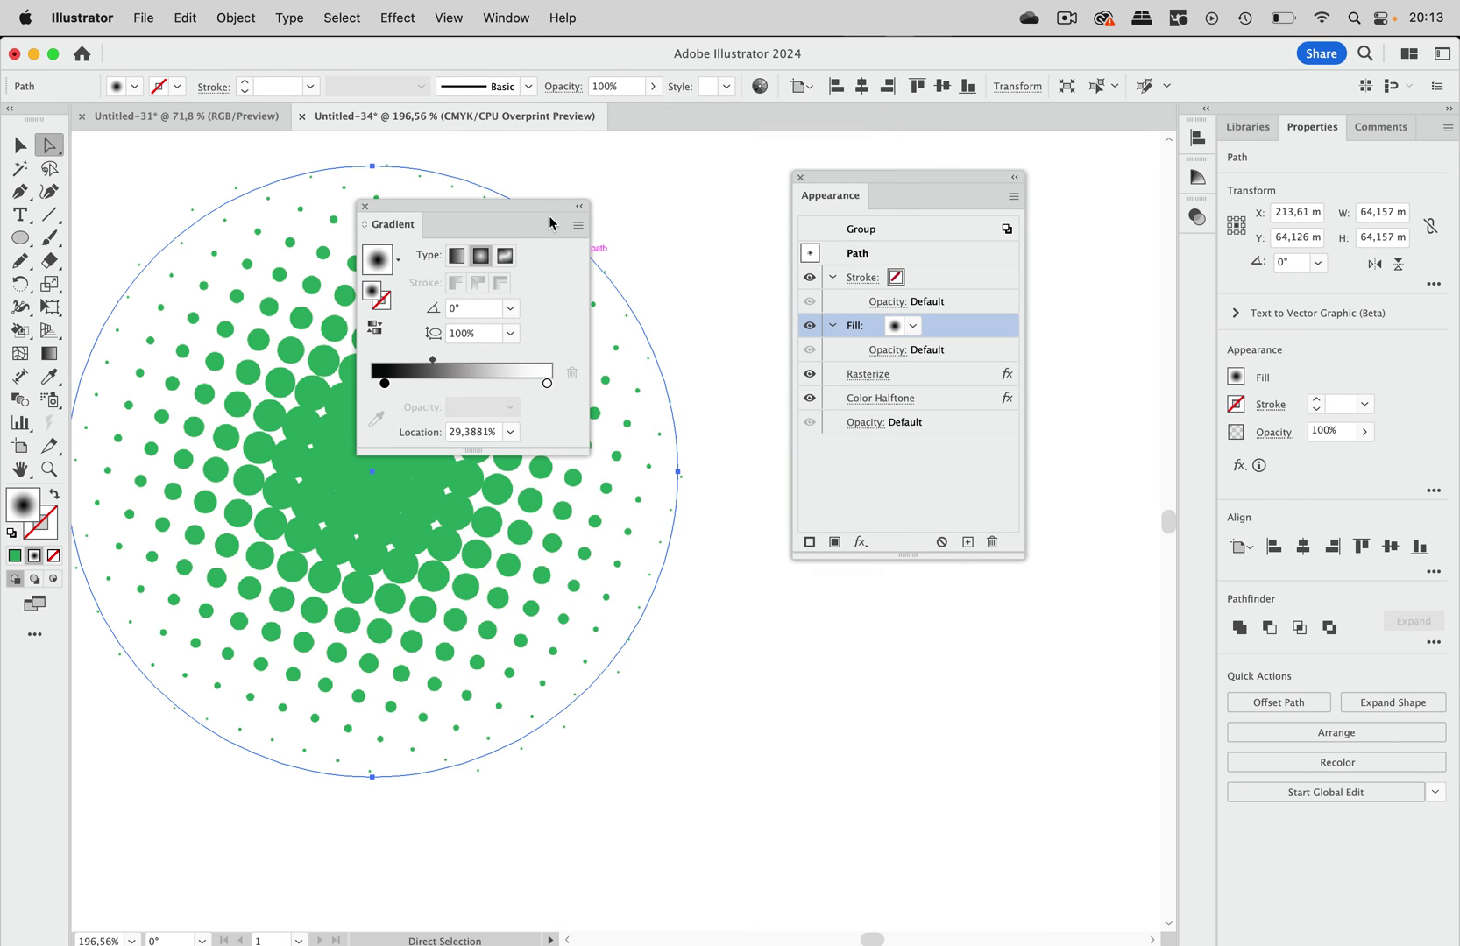
left_click_drag(546, 215, 649, 142)
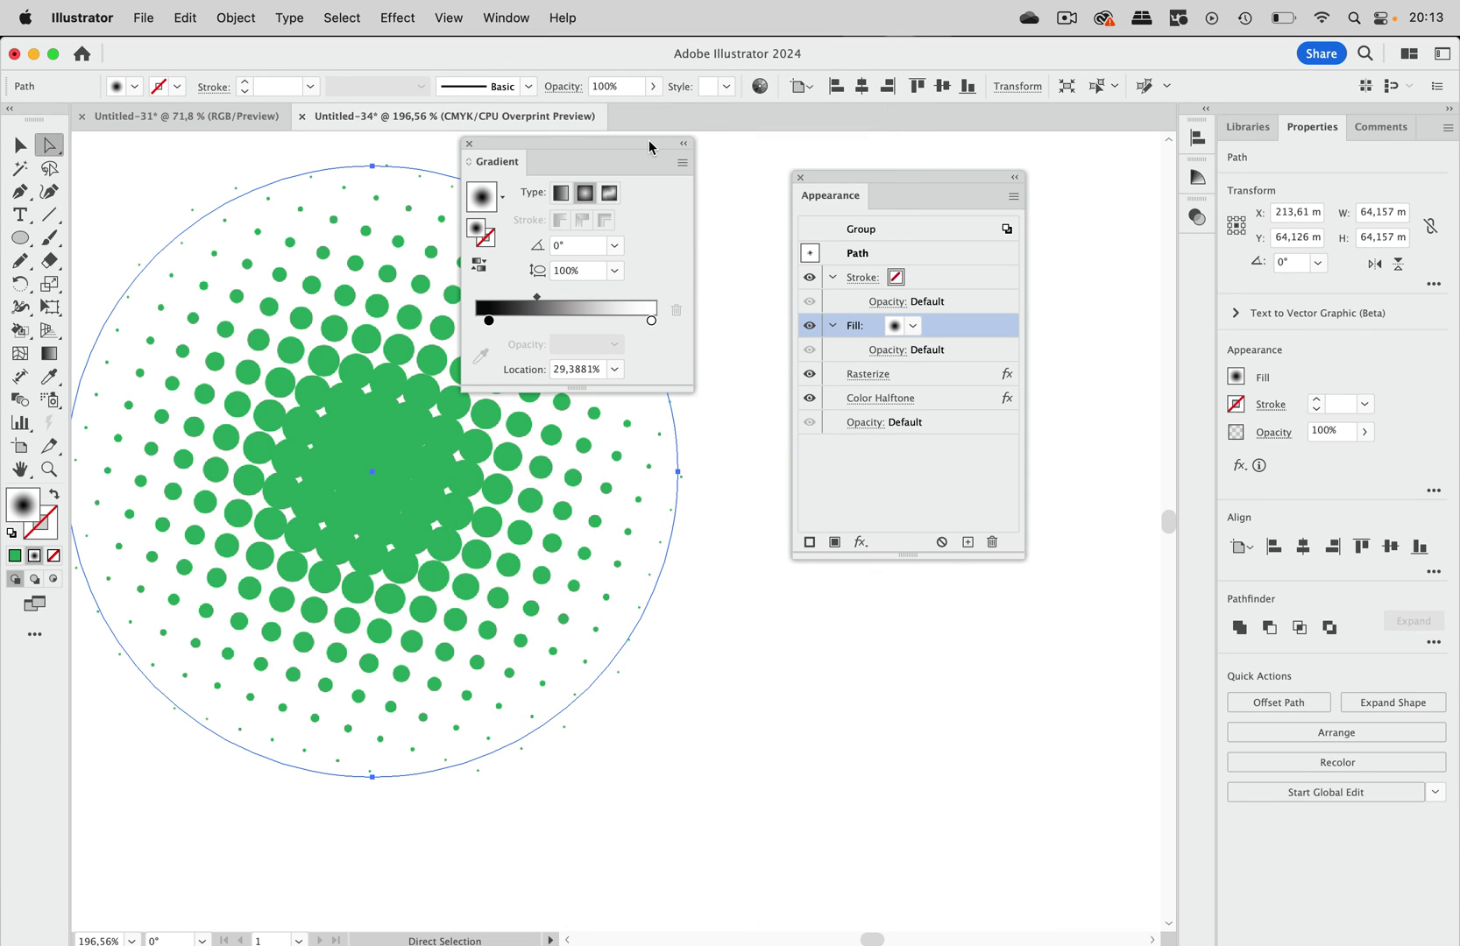
Set the gradient's dark stop to a CMYK grey of C 0, M 0, Y 0, K 85
double_click(489, 322)
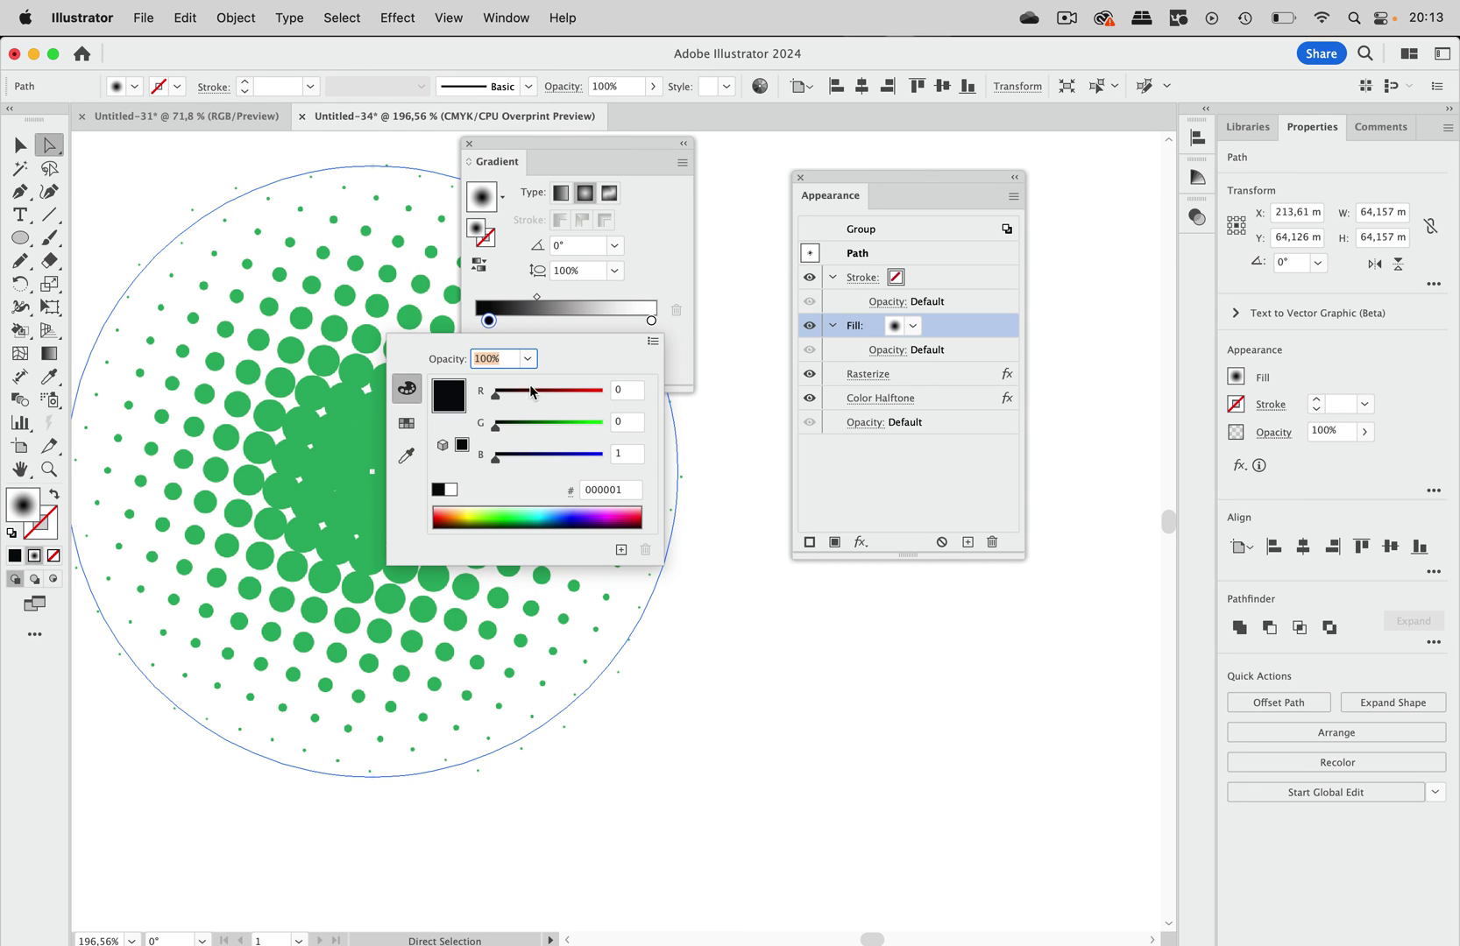
left_click(653, 342)
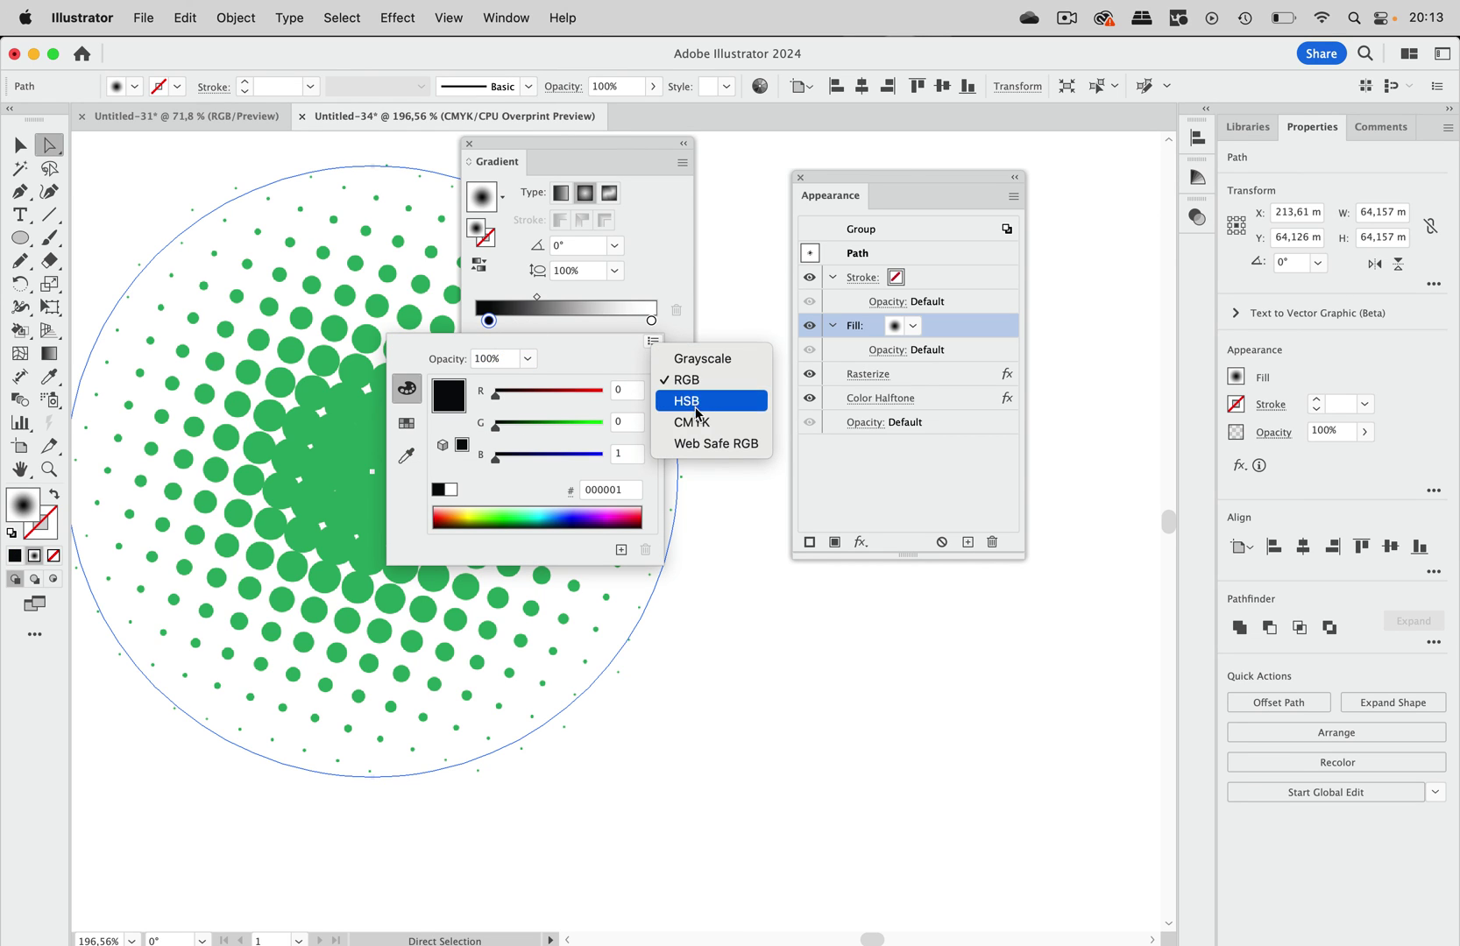
left_click(583, 379)
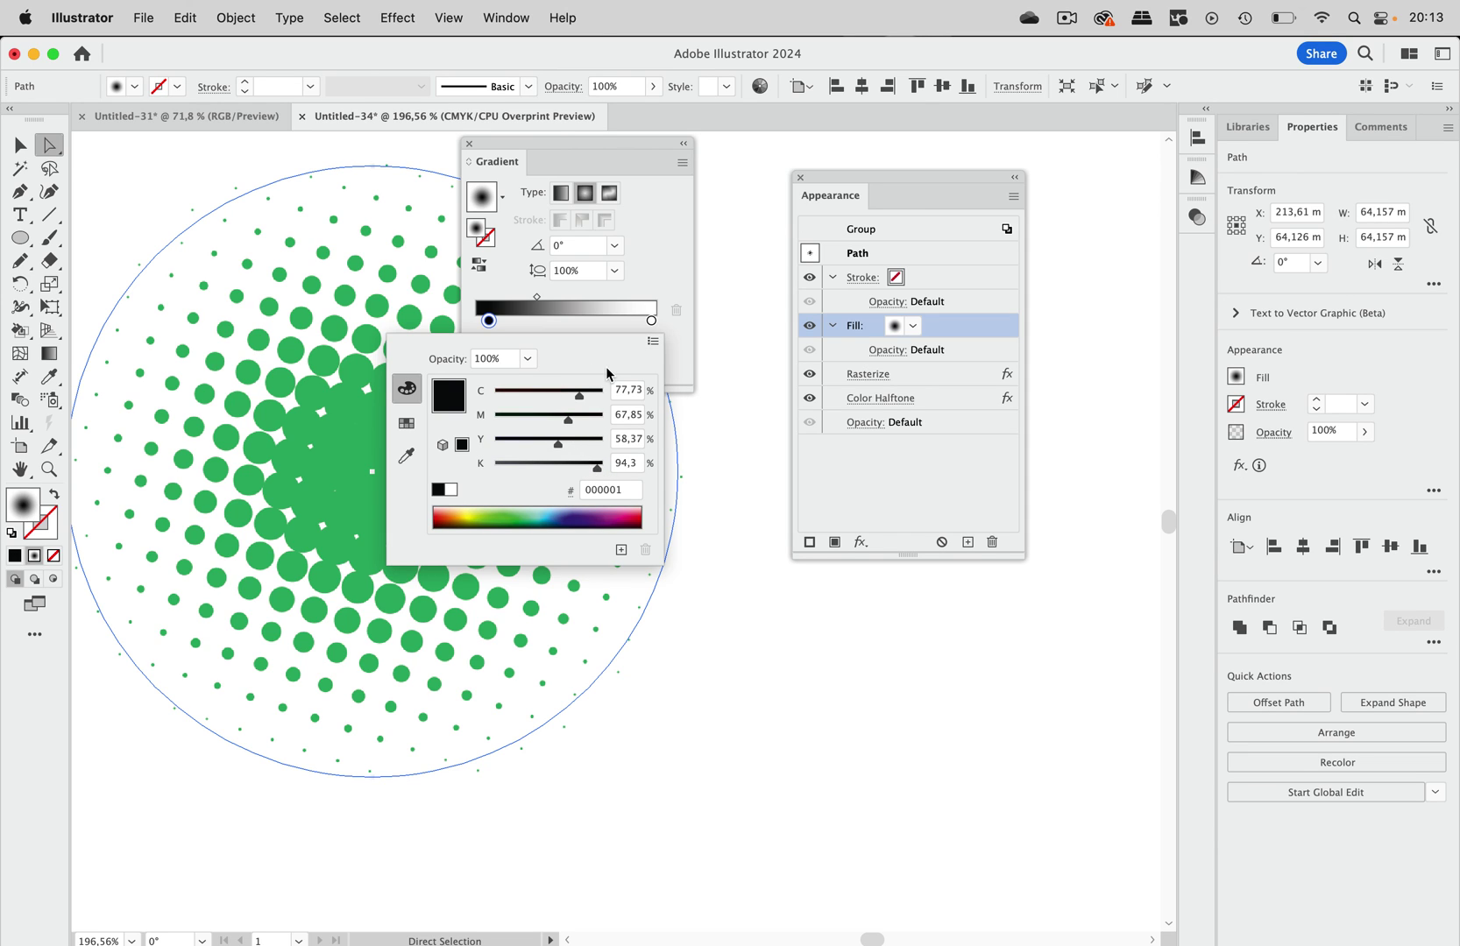
left_click_drag(582, 402, 495, 445)
left_click_drag(599, 467, 580, 471)
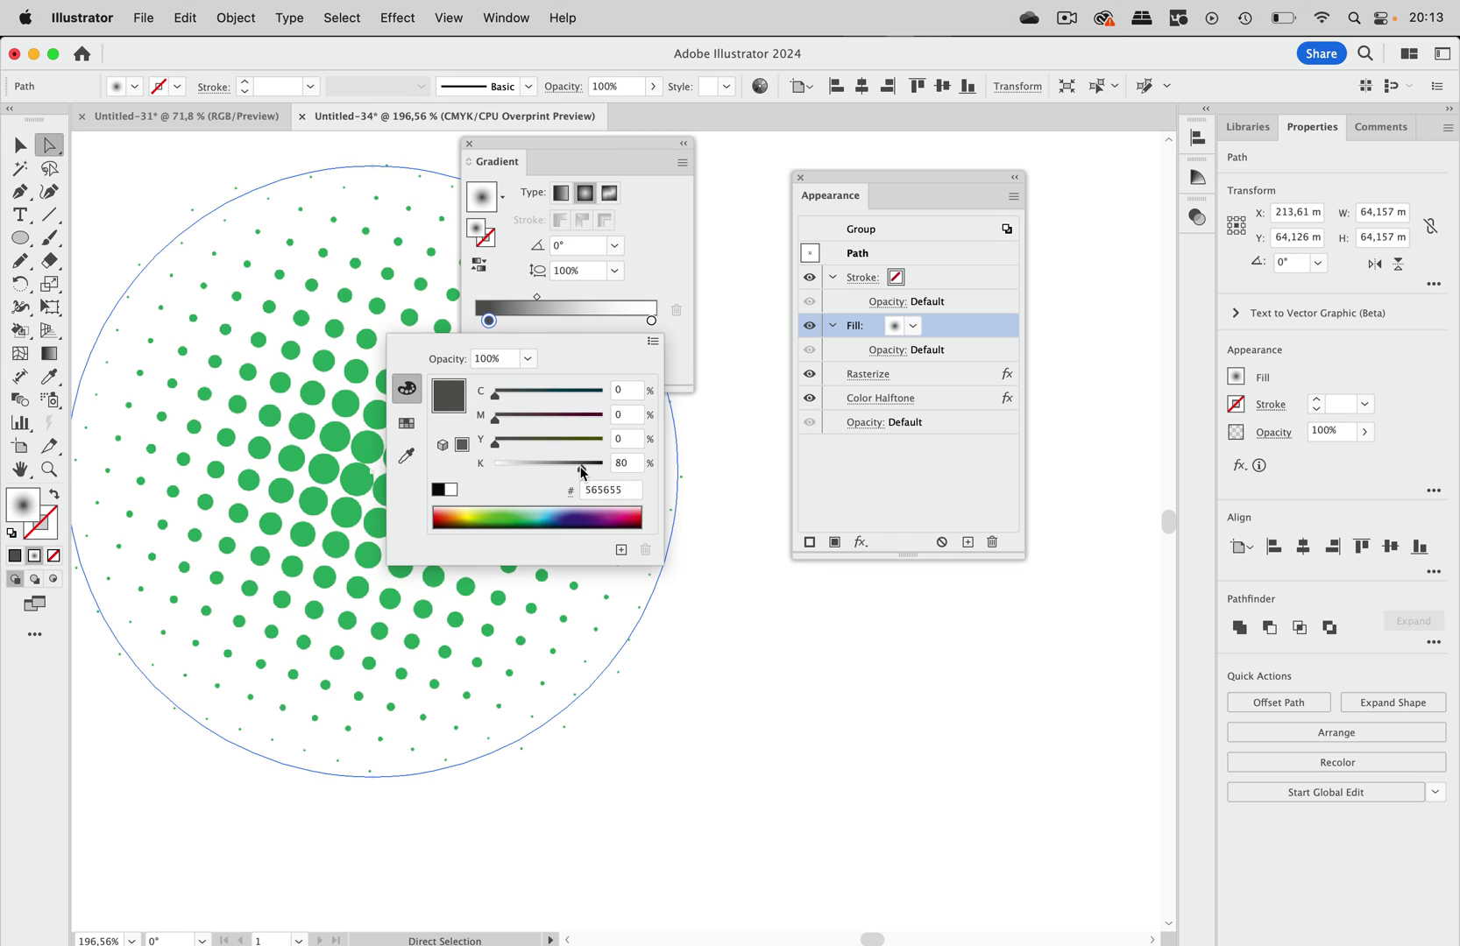
left_click(658, 262)
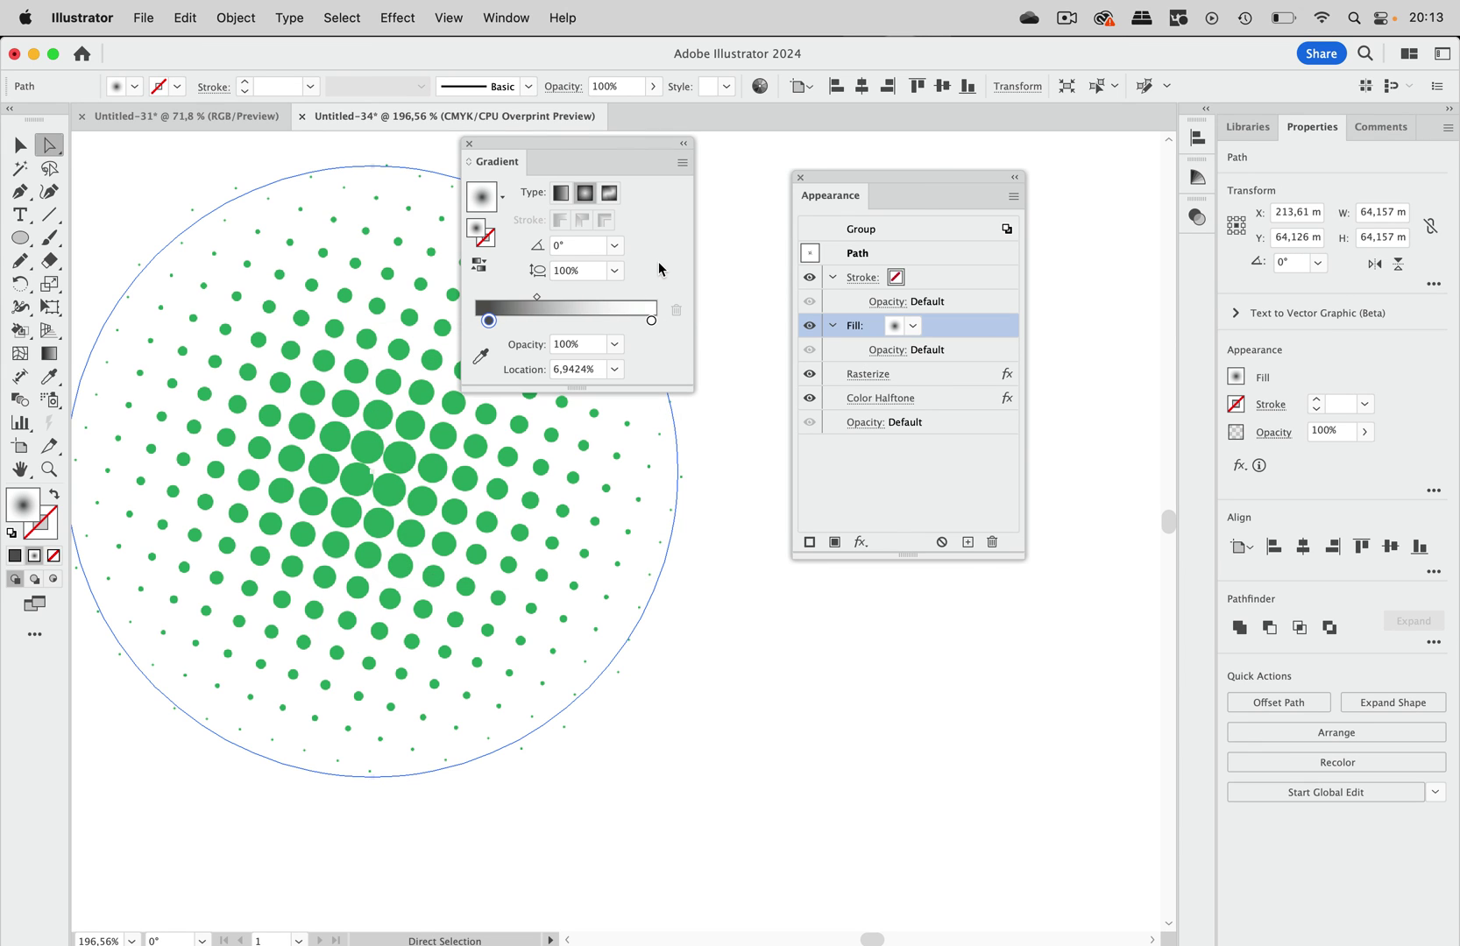
double_click(489, 321)
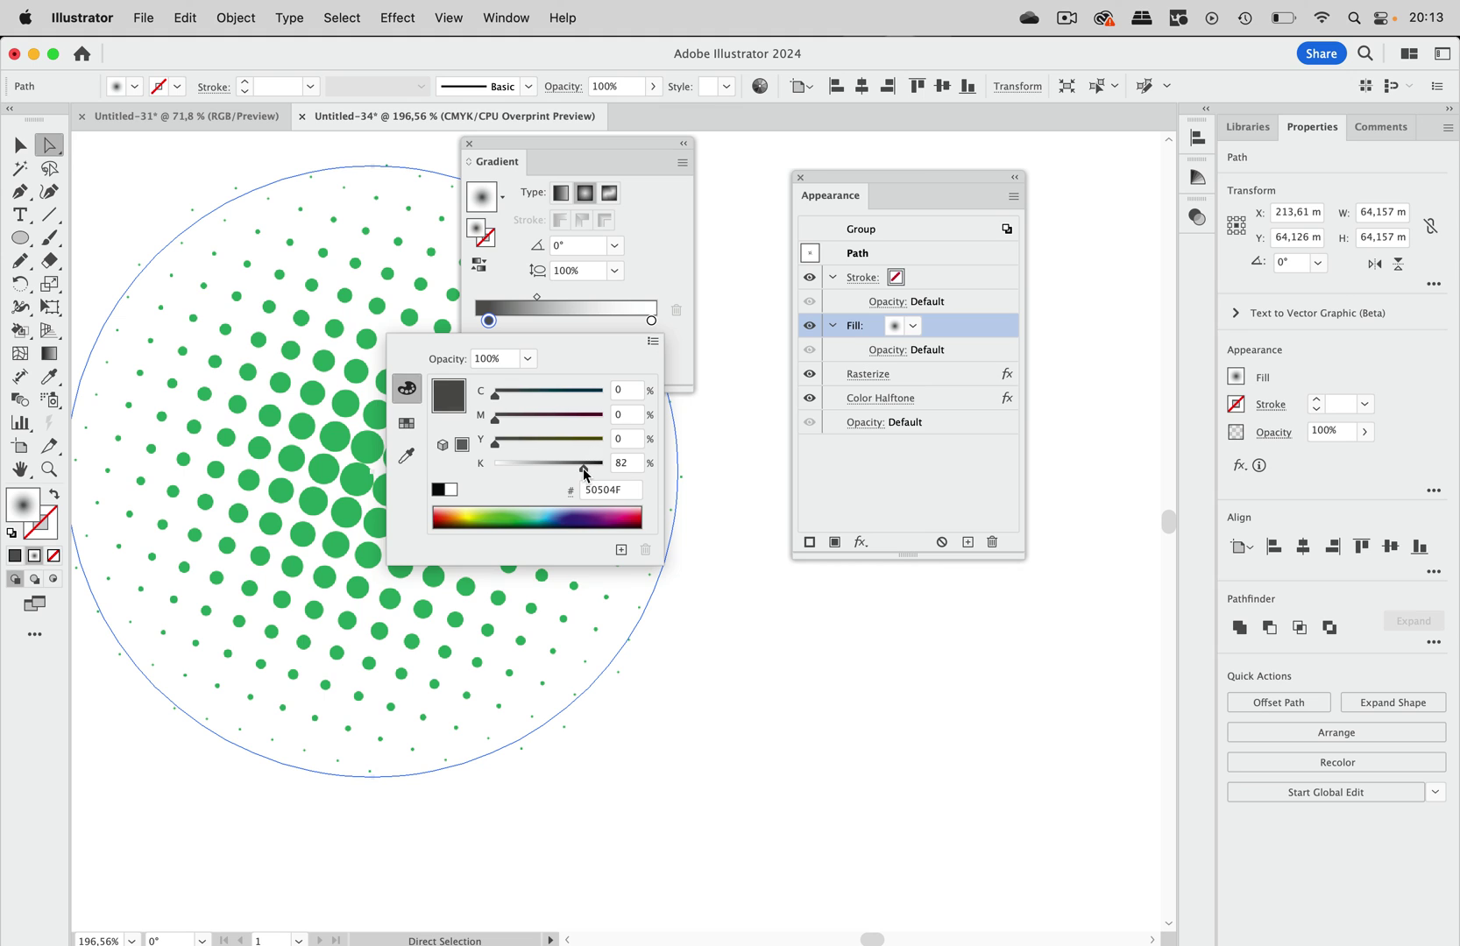
left_click_drag(583, 469, 588, 470)
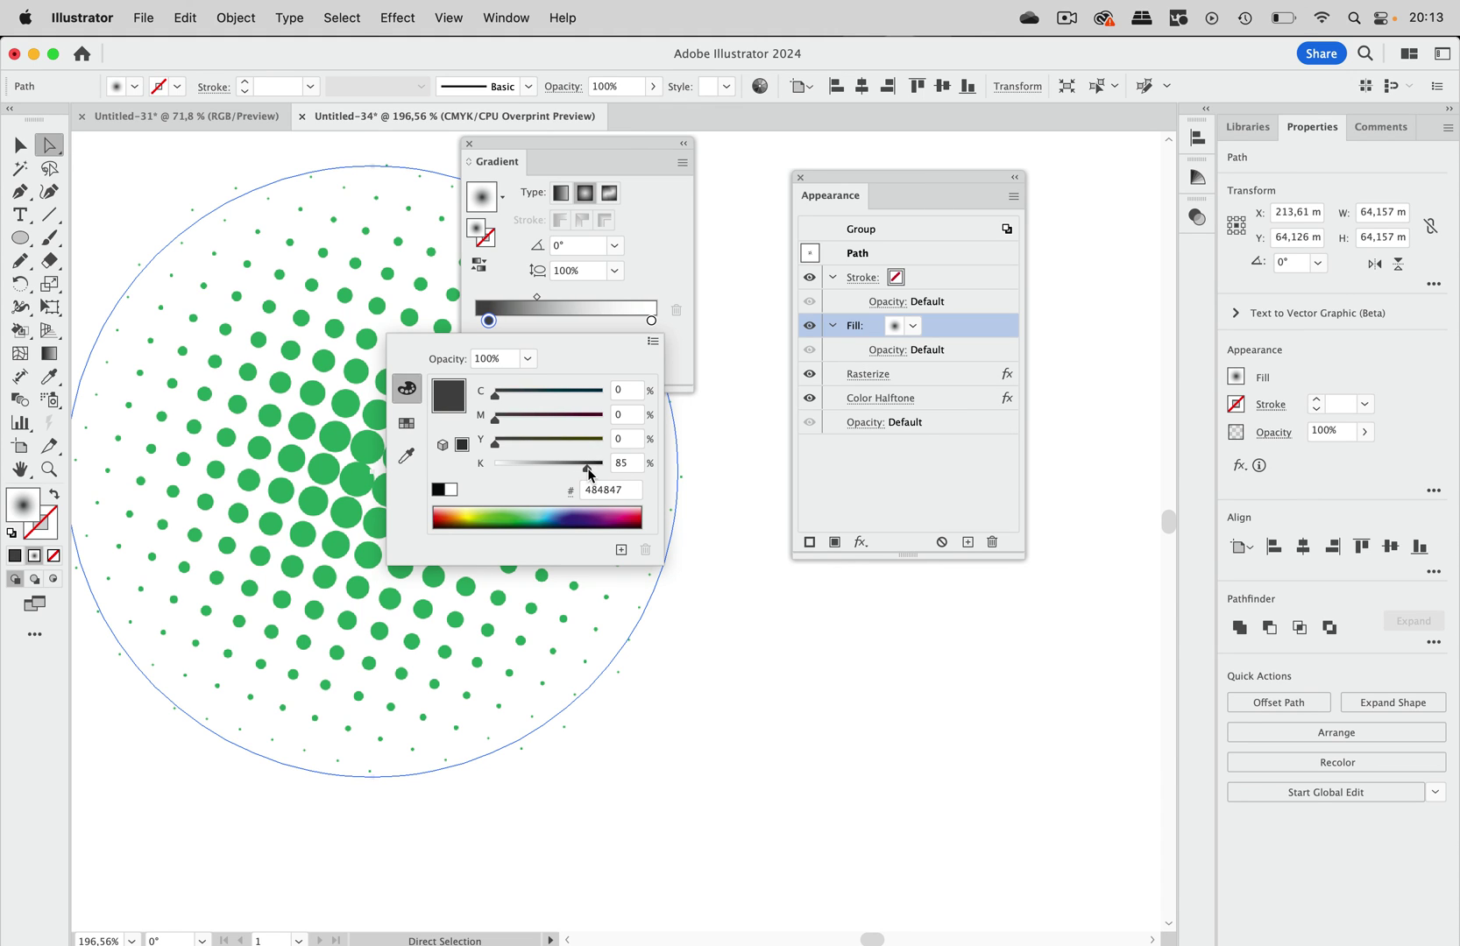
left_click(669, 262)
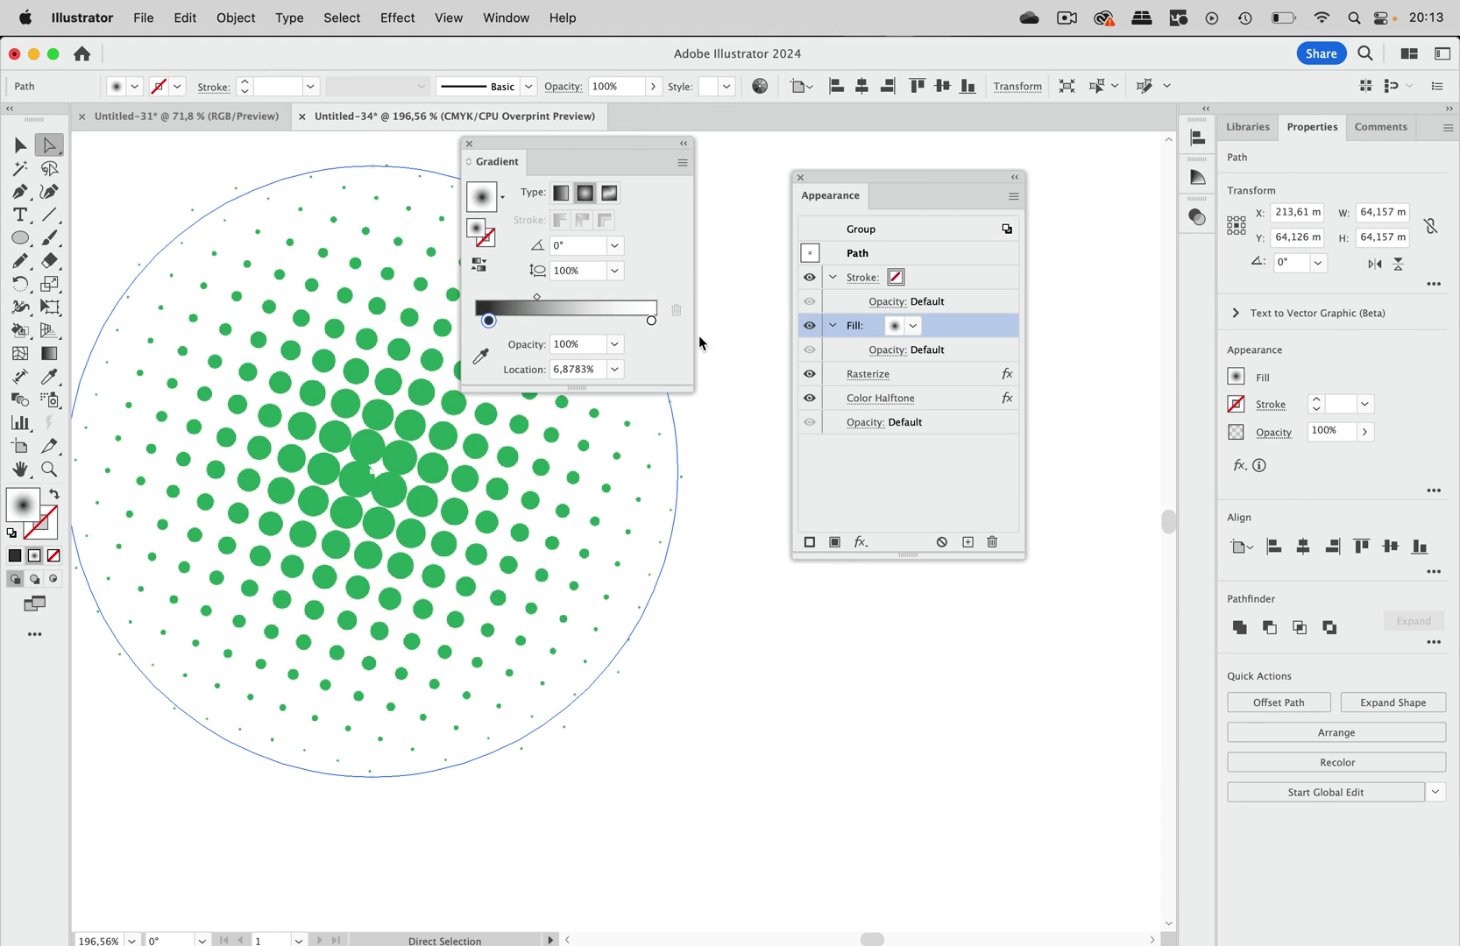